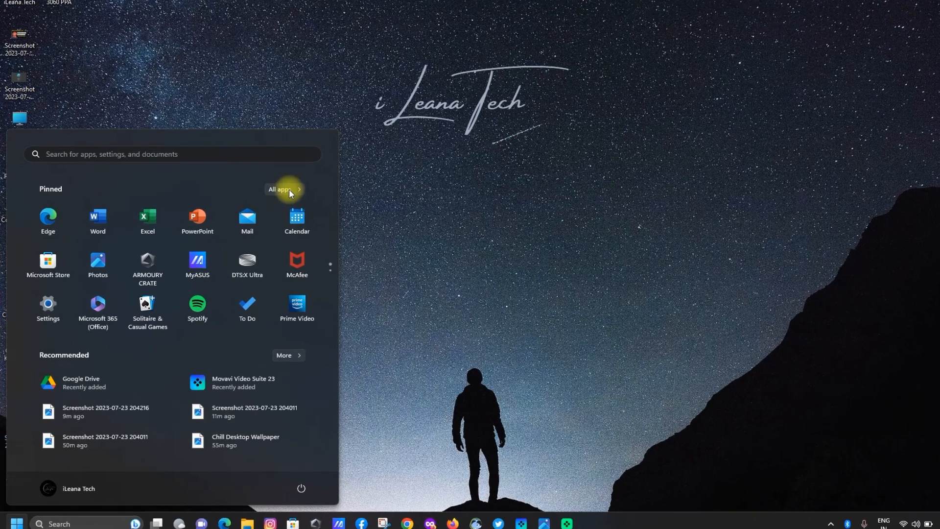
Look for Paint among the installed apps, search for "paint" and launch the Paint app.
left_click(289, 189)
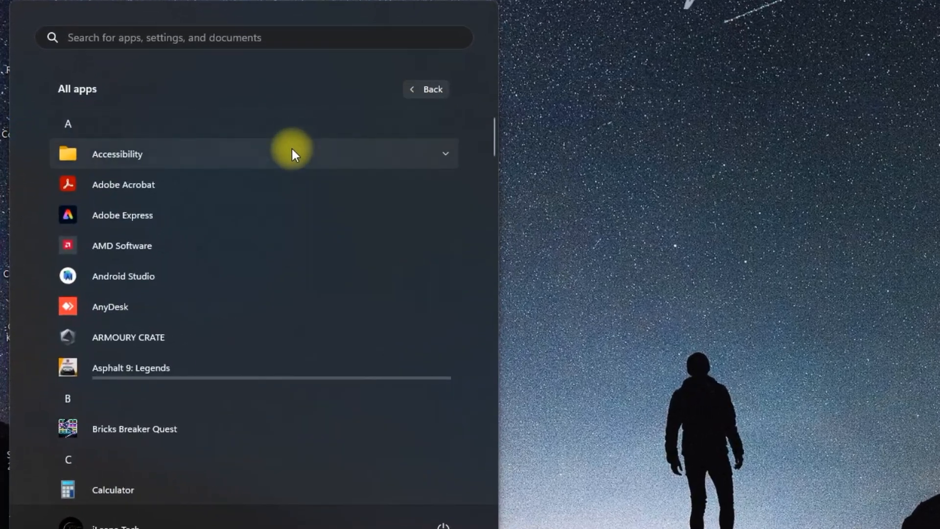
scroll(231, 291, "down", 3)
scroll(233, 286, "down", 10)
scroll(233, 289, "down", 10)
scroll(233, 288, "down", 10)
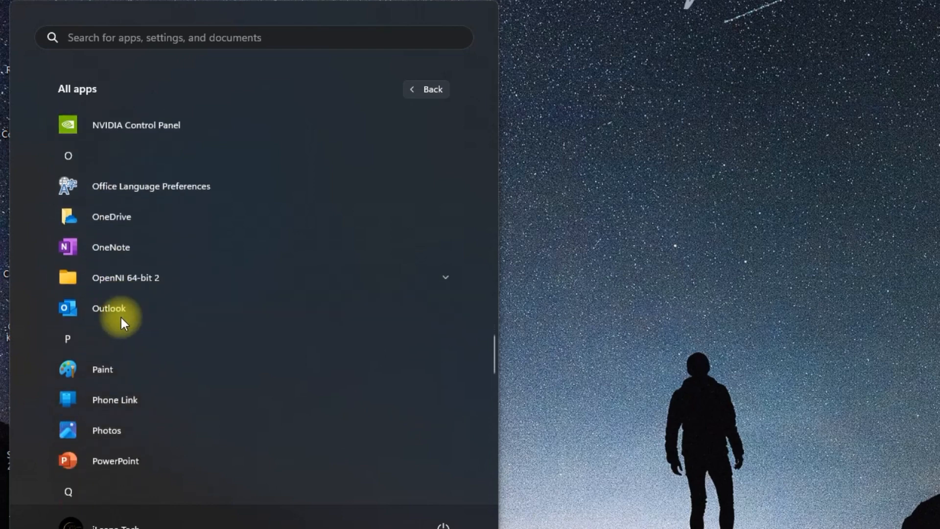
scroll(118, 321, "down", 1)
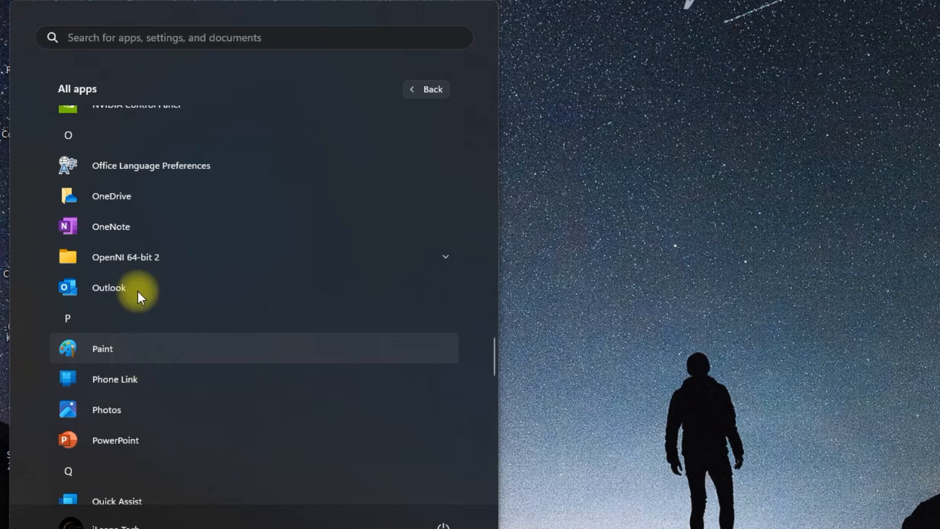
left_click(180, 37)
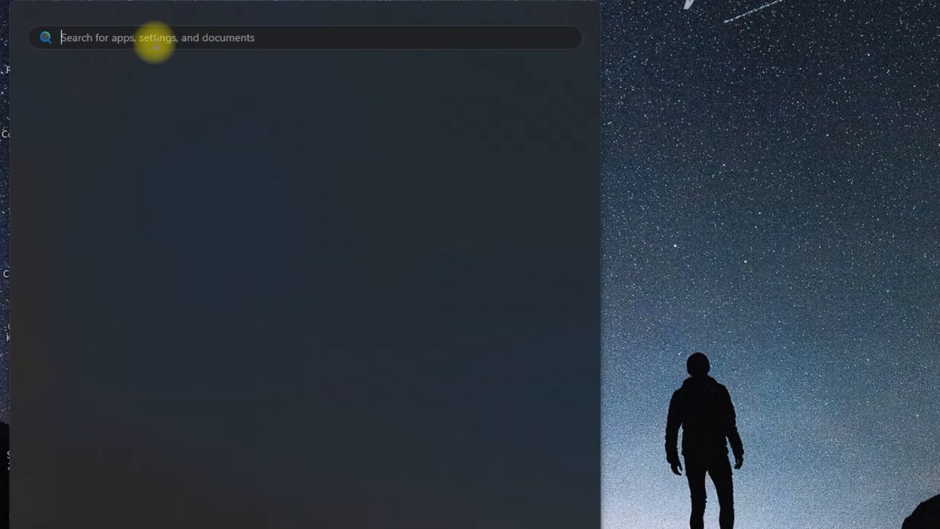
type("paint")
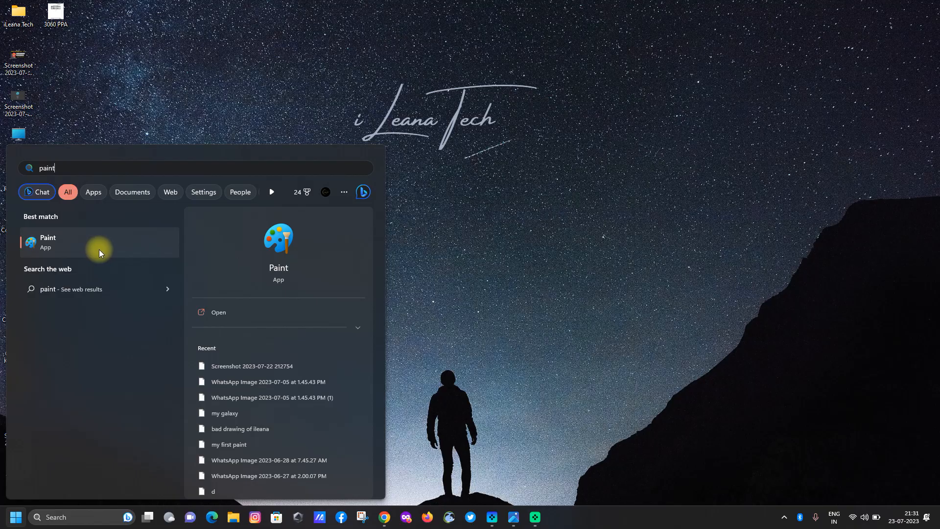
left_click(98, 250)
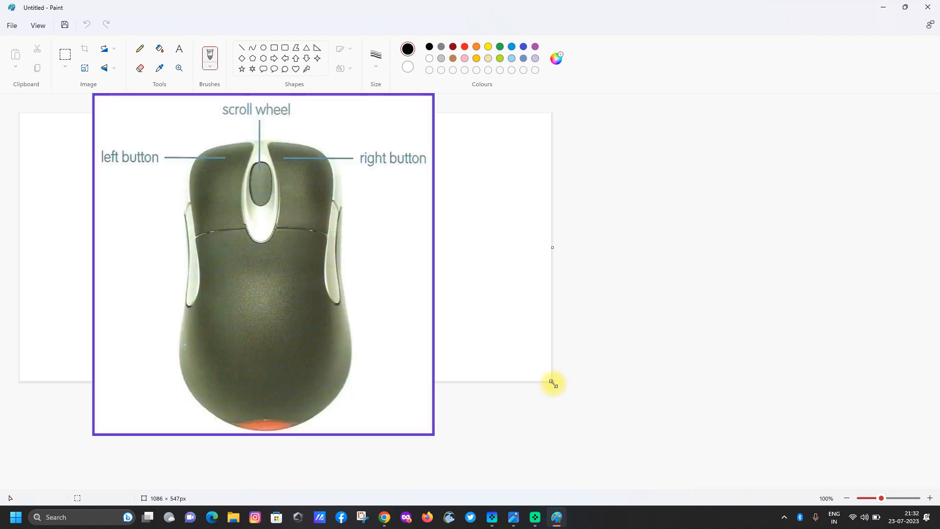
Enlarge the blank canvas from its lower-right corner so that it fills the workspace.
left_click_drag(553, 384, 933, 491)
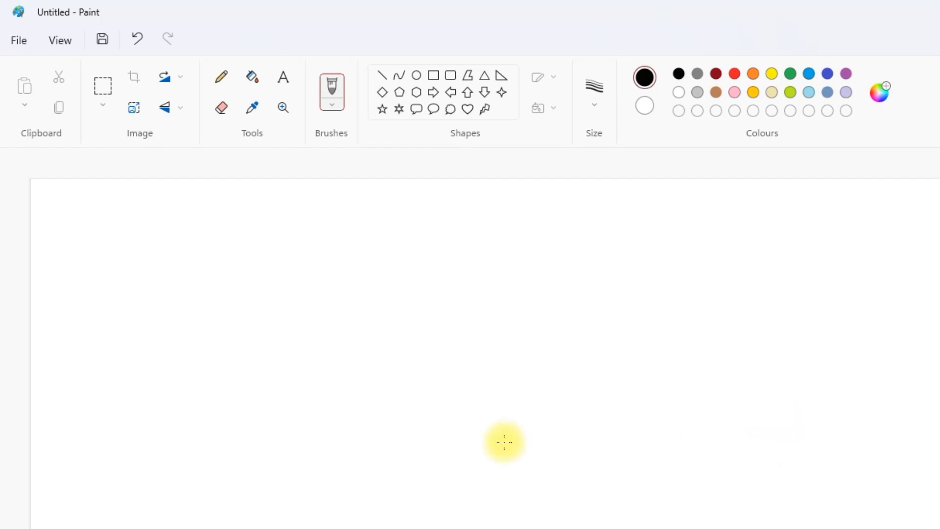
left_click(14, 42)
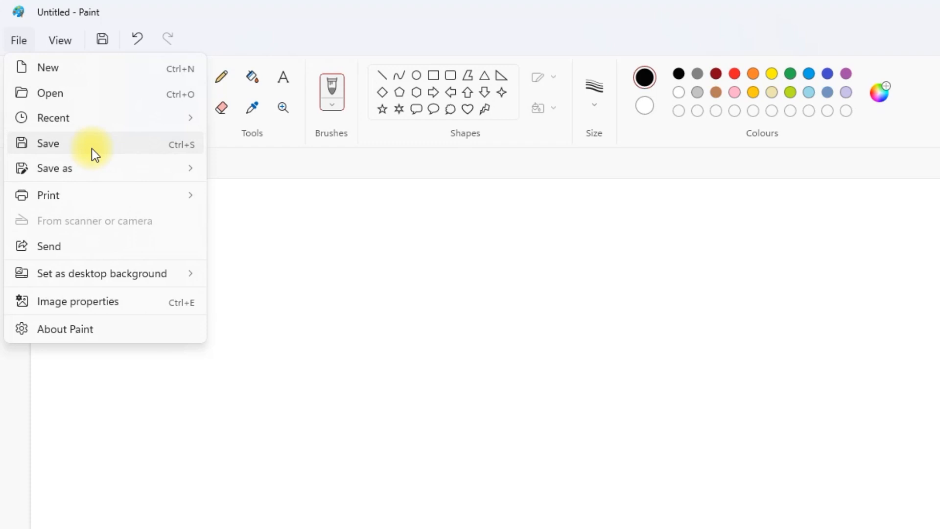
left_click(362, 303)
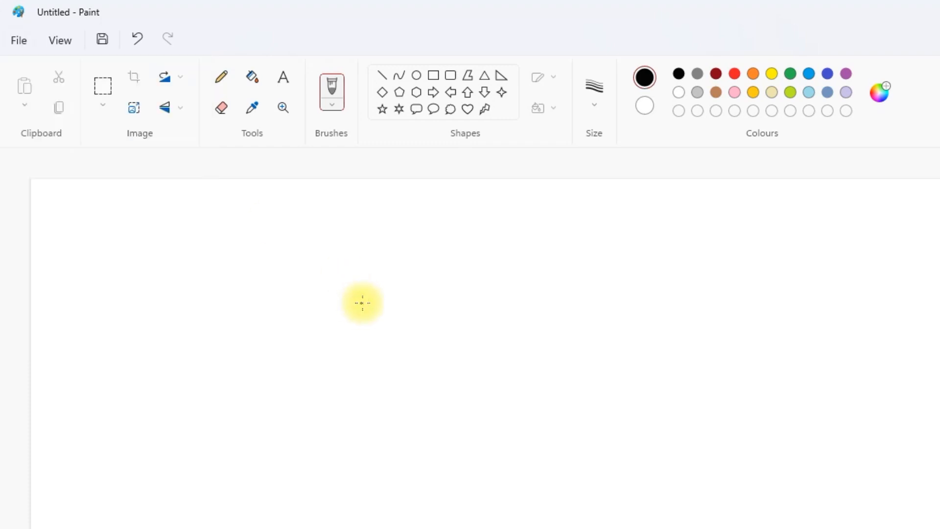
Switch to the desktop and delete the 3060 PPA file.
key("super+d")
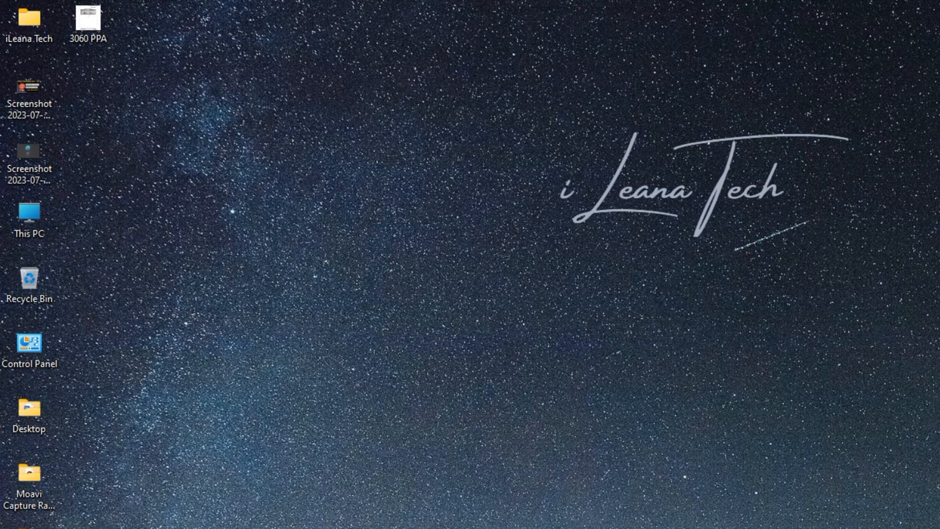
key("Delete")
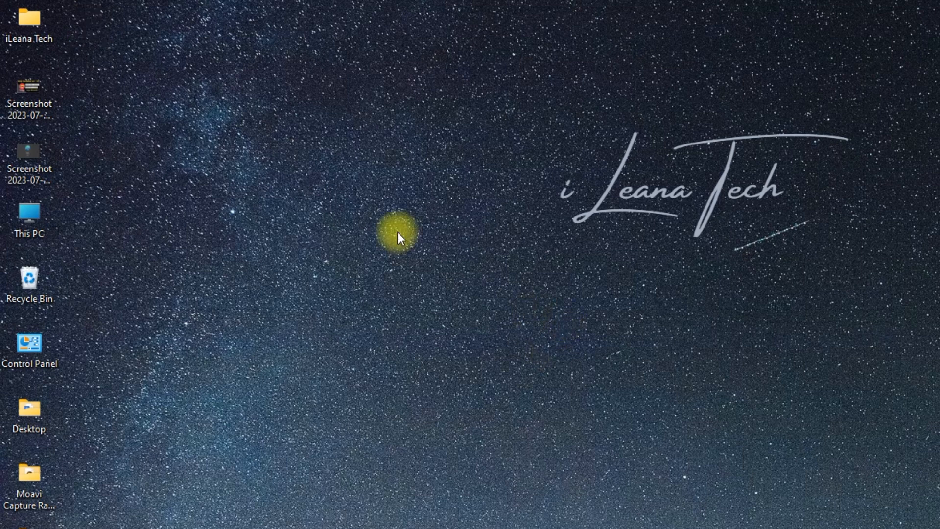
Create a new folder on the desktop and name it Demo.
right_click(419, 105)
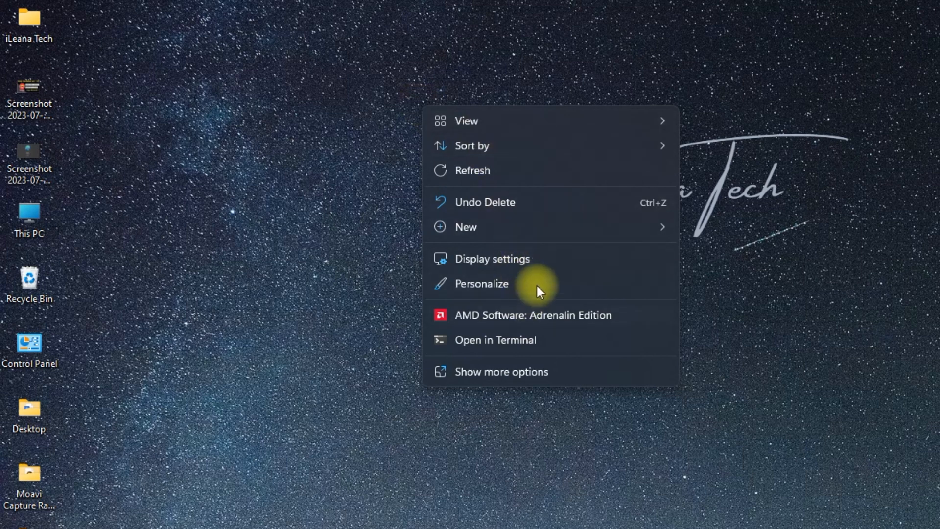
mouse_move(568, 228)
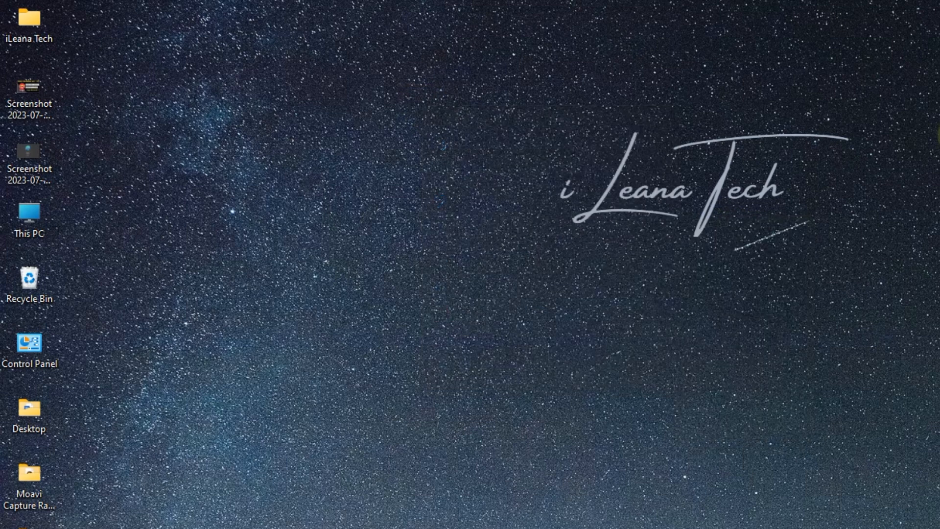
right_click(822, 67)
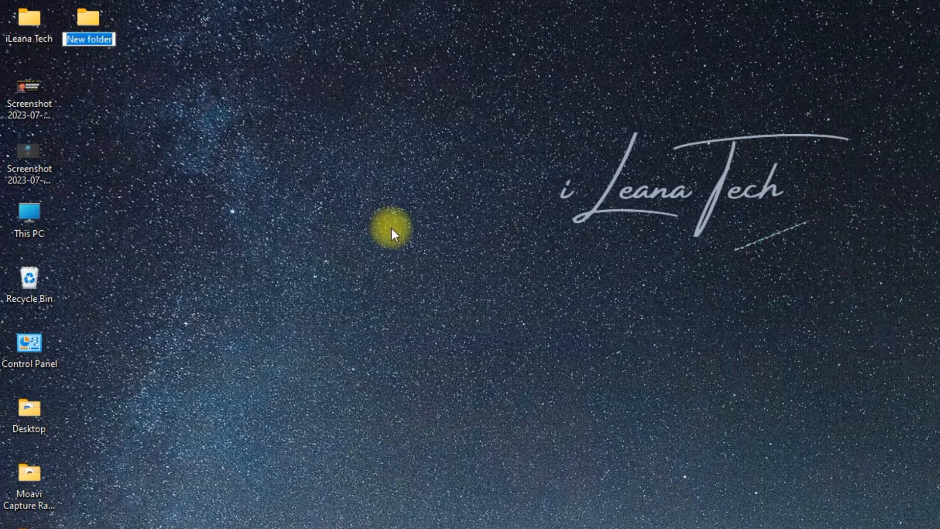
type("D")
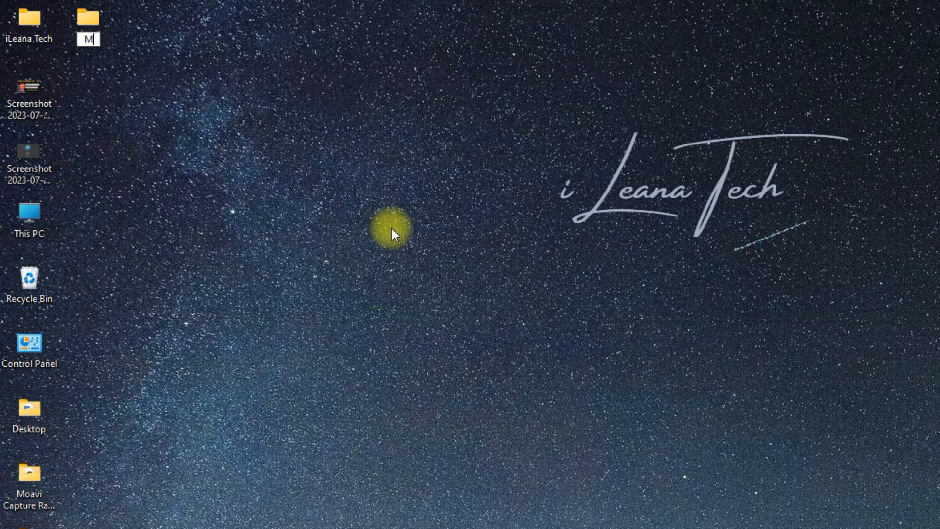
type("emo")
key("Return")
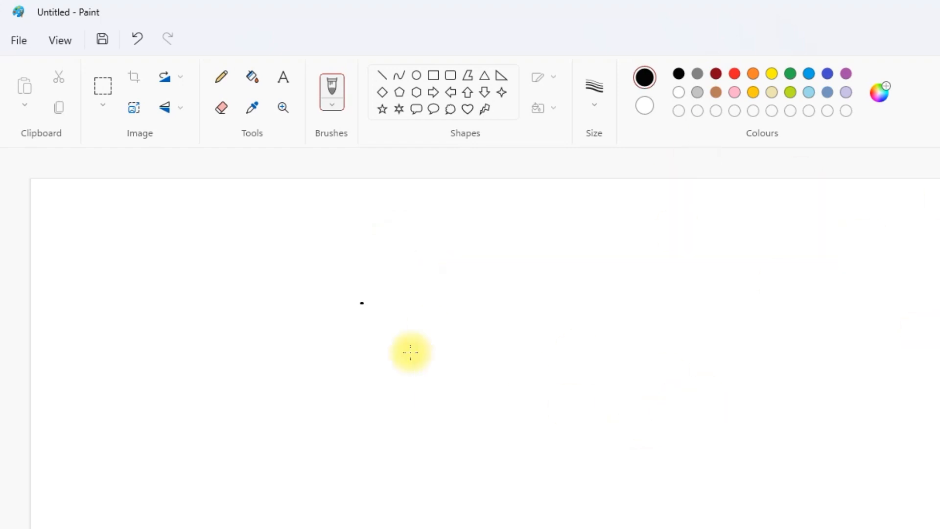
Return to Paint, start saving the untitled drawing and choose the Demo folder on the Desktop as its location.
left_click(17, 41)
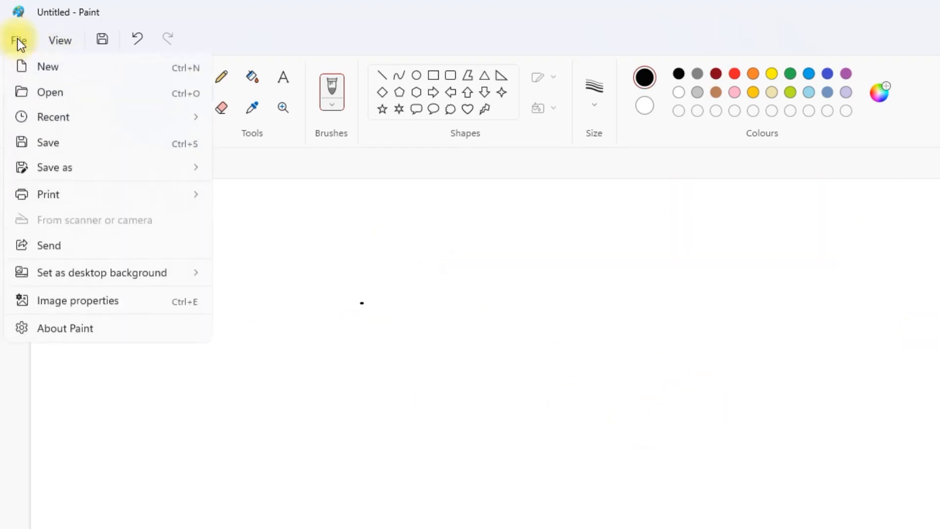
left_click(43, 144)
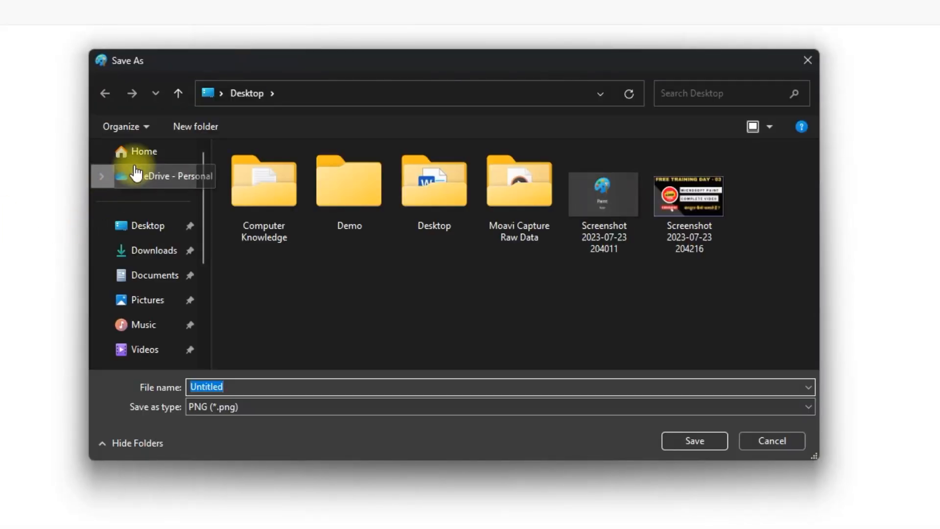
mouse_move(203, 204)
left_mouse_down()
mouse_move(203, 330)
mouse_move(205, 186)
left_mouse_up()
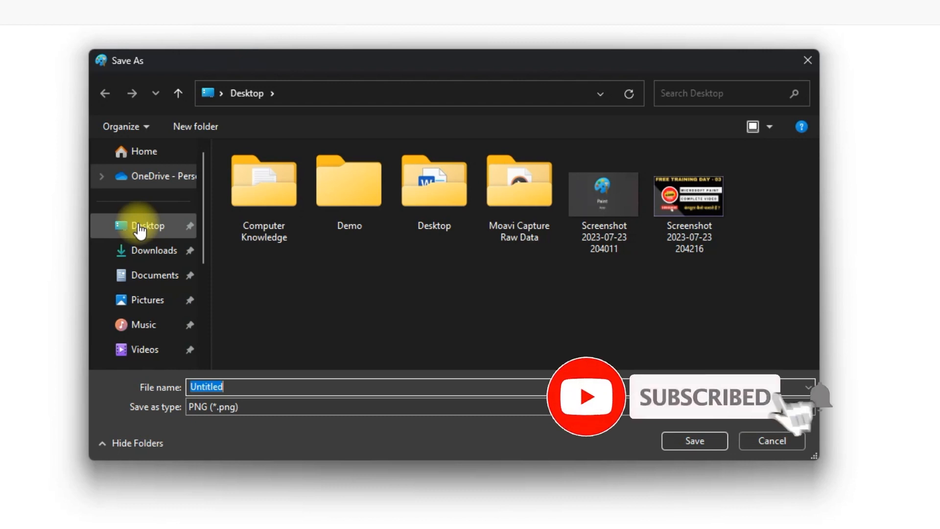
left_click(144, 229)
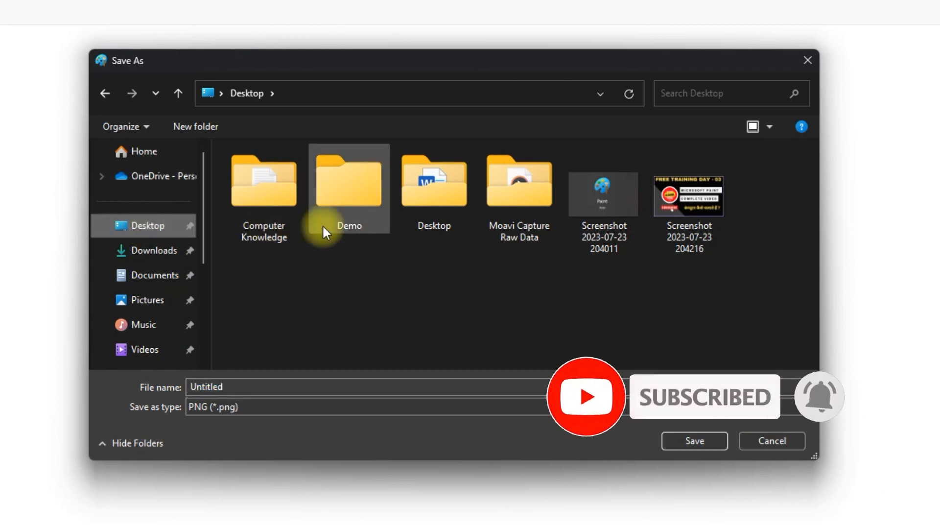
left_click(357, 191)
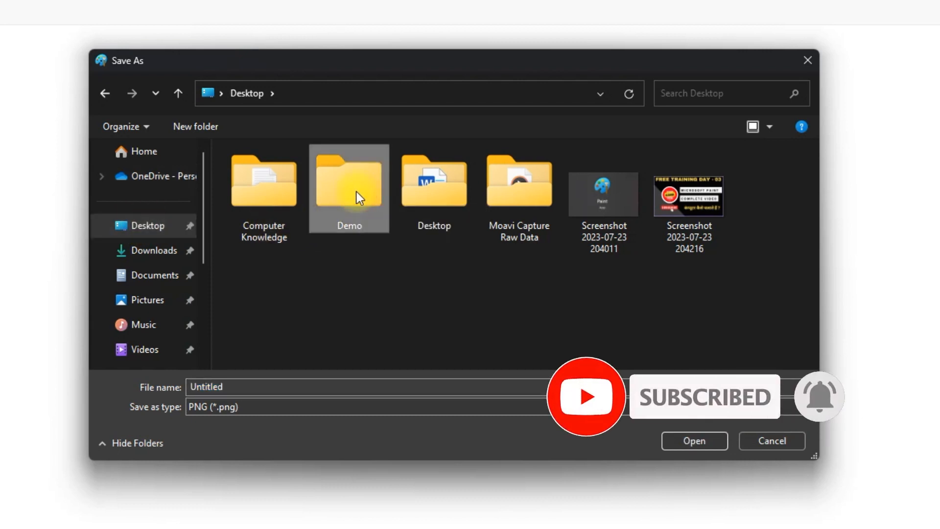
double_click(357, 192)
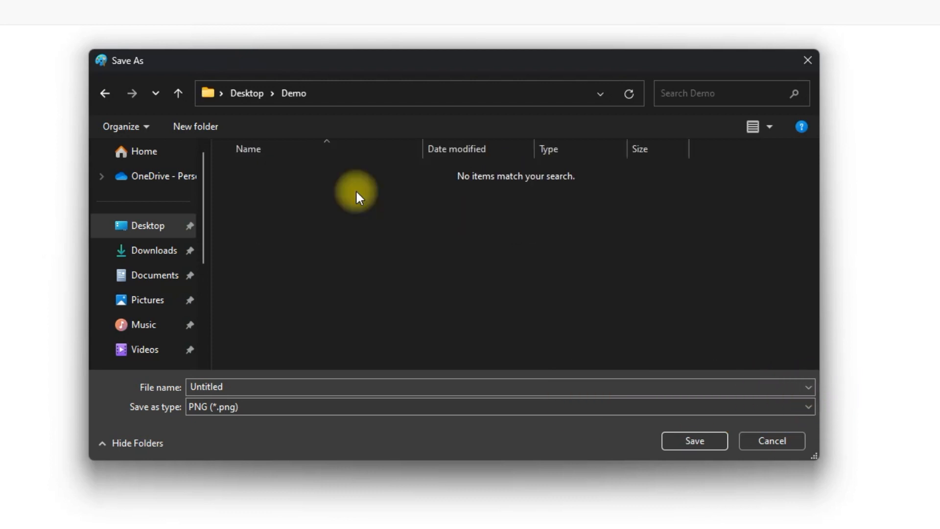
left_click(105, 93)
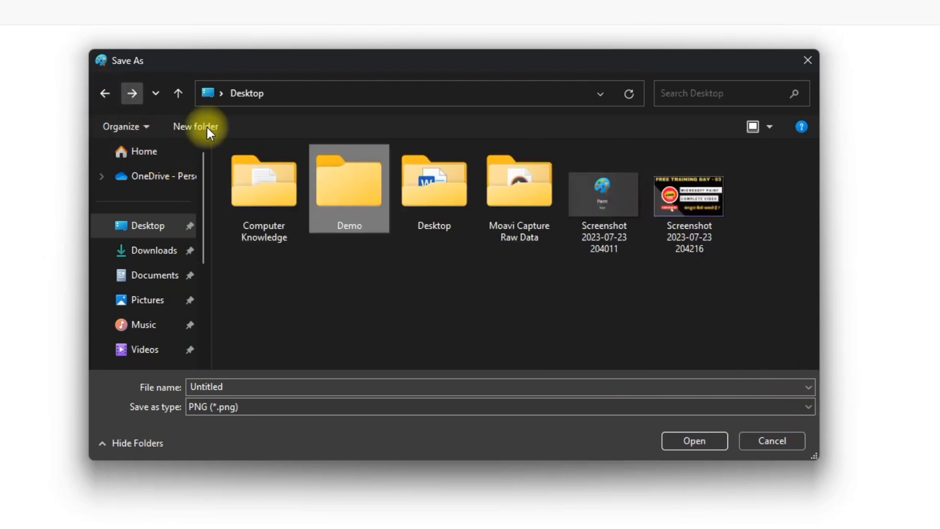
right_click(345, 200)
left_click(384, 221)
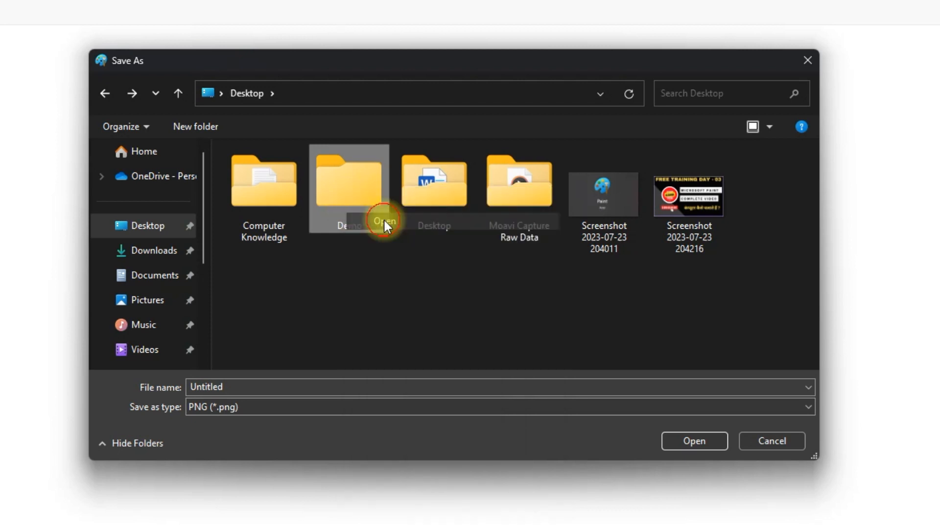
Name the file My First Paint File and save it as a PNG.
double_click(249, 386)
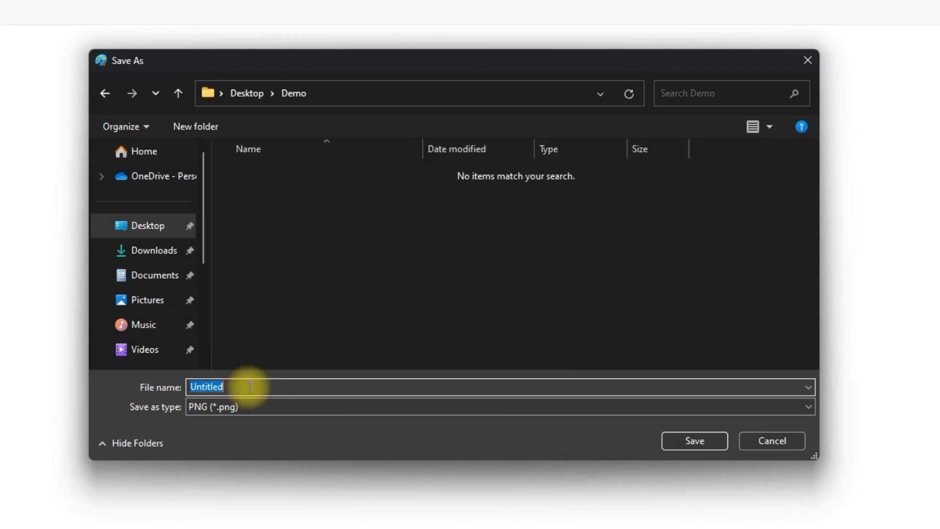
type("My First Paint F")
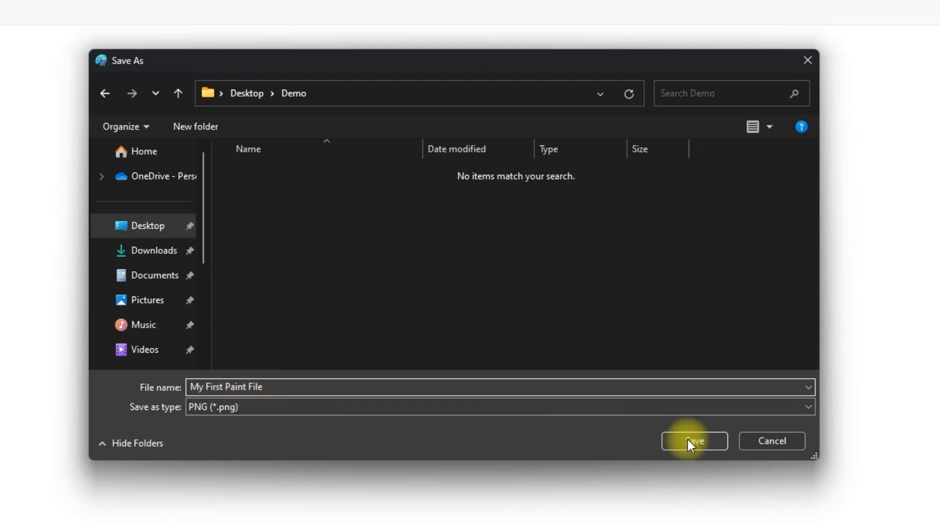
left_click(700, 444)
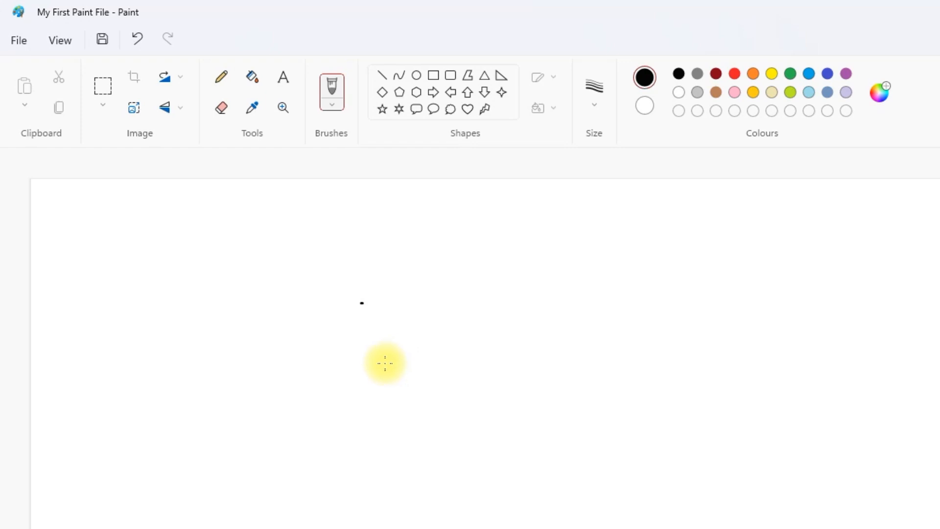
Draw a short wavy line and a large looping scribble on the canvas with the Pencil tool.
left_click(77, 194)
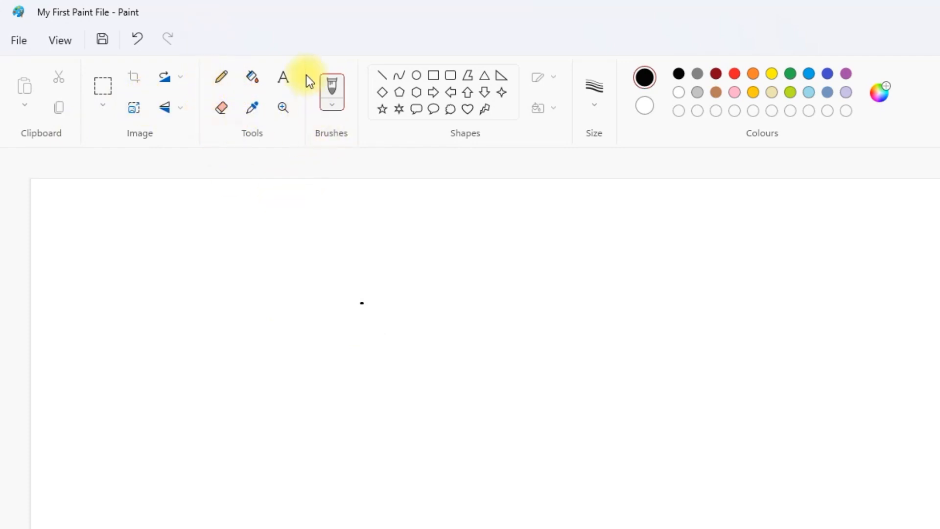
left_click(220, 81)
mouse_move(137, 241)
left_mouse_down()
mouse_move(168, 247)
mouse_move(252, 245)
left_mouse_up()
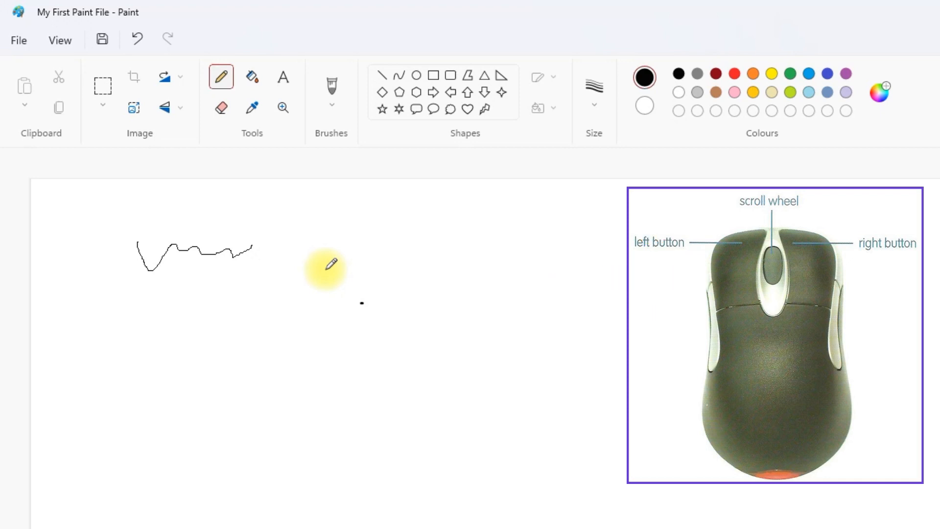
mouse_move(315, 265)
left_mouse_down()
mouse_move(337, 399)
mouse_move(355, 377)
mouse_move(391, 388)
mouse_move(620, 359)
mouse_move(720, 298)
mouse_move(521, 479)
mouse_move(689, 366)
mouse_move(289, 443)
mouse_move(398, 375)
mouse_move(338, 450)
left_mouse_up()
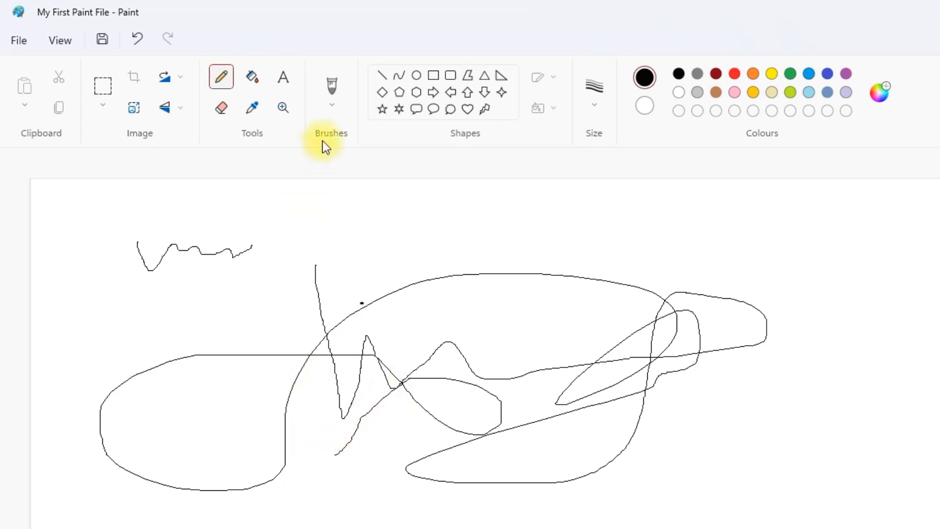
Paint a black zigzag stroke across the middle of the canvas with the Airbrush.
left_click(334, 107)
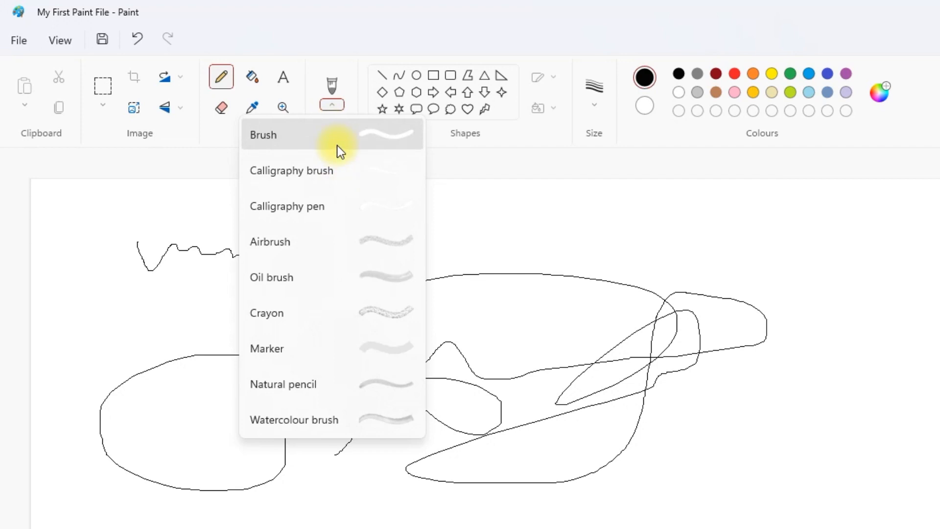
left_click(323, 246)
mouse_move(404, 269)
left_mouse_down()
mouse_move(374, 346)
mouse_move(678, 304)
mouse_move(496, 391)
left_mouse_up()
Paint thick black zigzag strokes to the right of the airbrush scribble with the Oil brush.
left_click(331, 103)
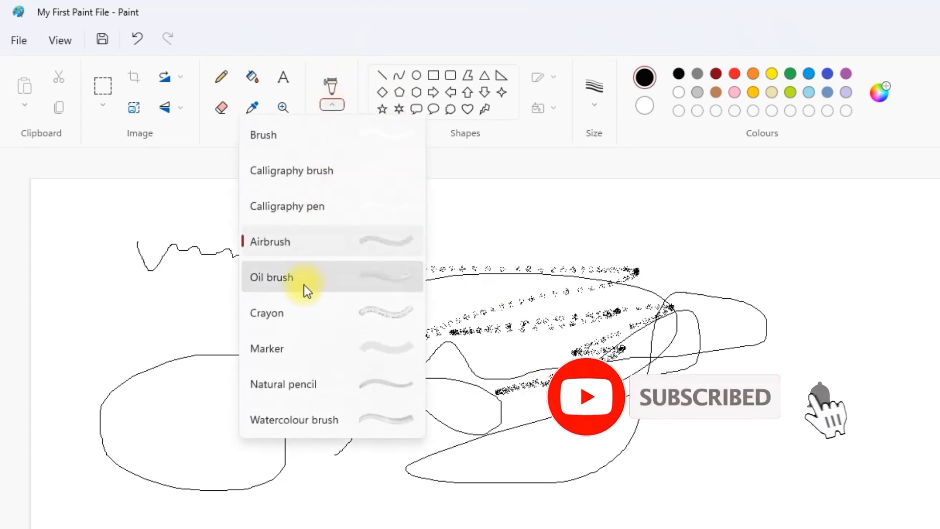
left_click(271, 277)
mouse_move(717, 306)
left_mouse_down()
mouse_move(823, 310)
mouse_move(798, 429)
left_mouse_up()
left_click_drag(743, 456, 833, 464)
Scribble a thick black stroke below the airbrush zigzag with the Crayon brush.
left_click(332, 106)
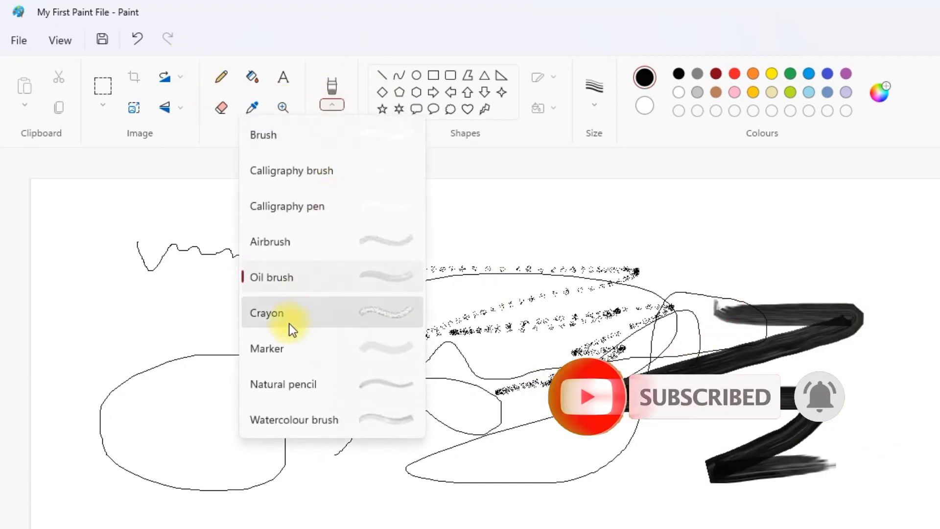
left_click(297, 312)
left_click_drag(325, 480, 419, 397)
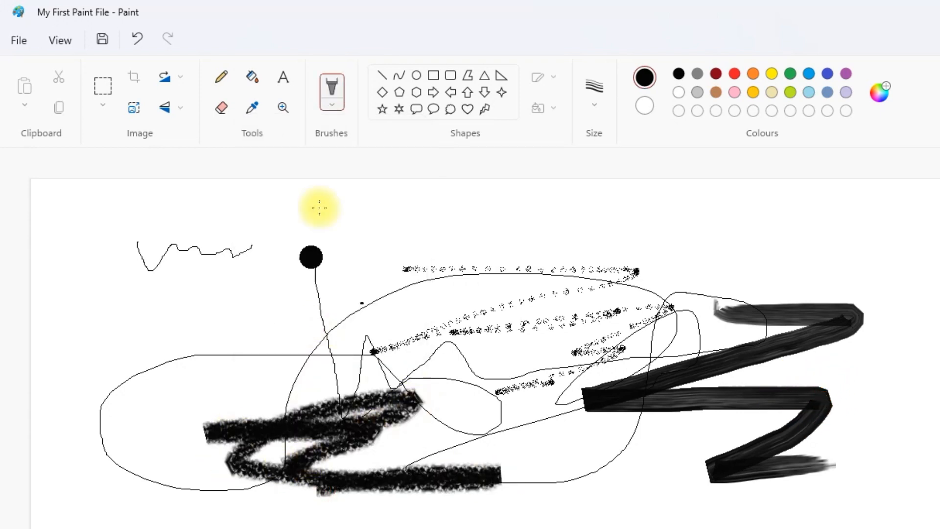
Paint a black zigzag stroke to the right of the crayon scribble with the Watercolour brush.
left_click(330, 104)
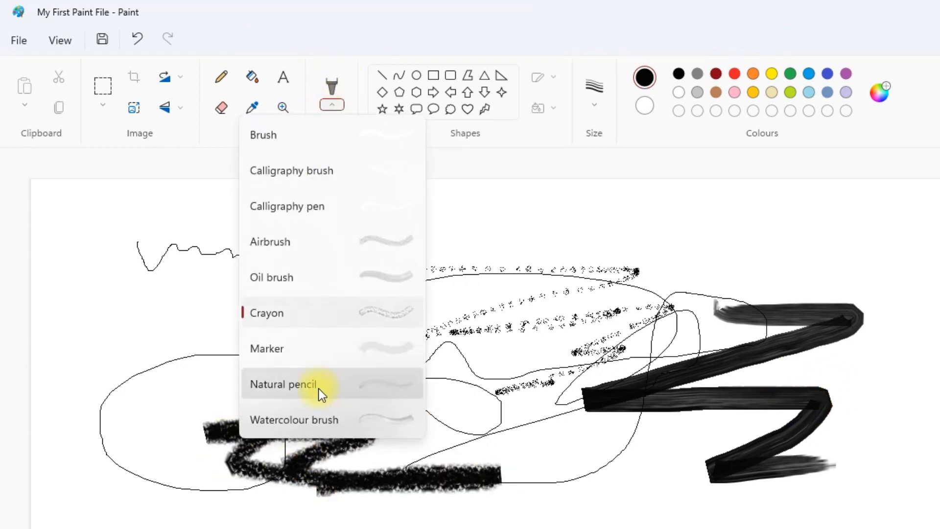
left_click(380, 420)
mouse_move(505, 465)
left_mouse_down()
mouse_move(518, 457)
mouse_move(681, 525)
left_mouse_up()
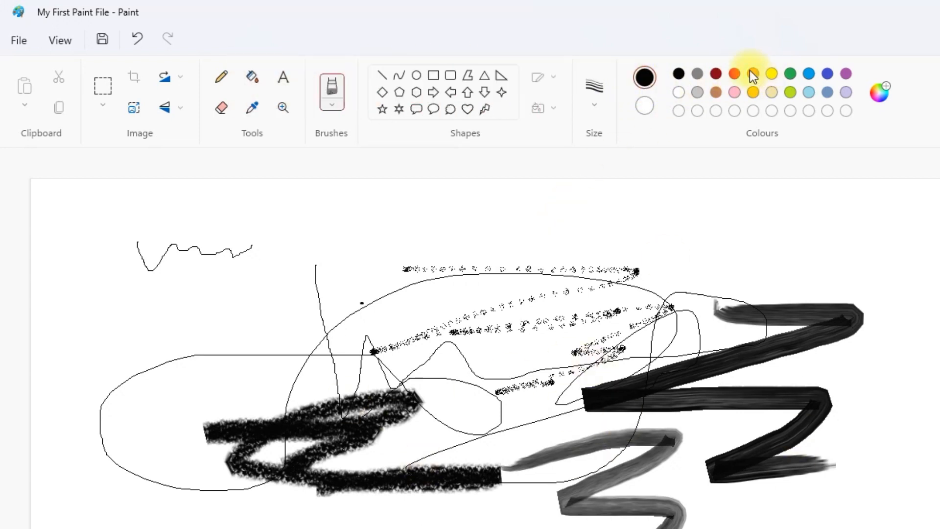
Paint a red zigzag and a yellow zigzag stroke across the canvas with the Watercolour brush.
left_click(735, 73)
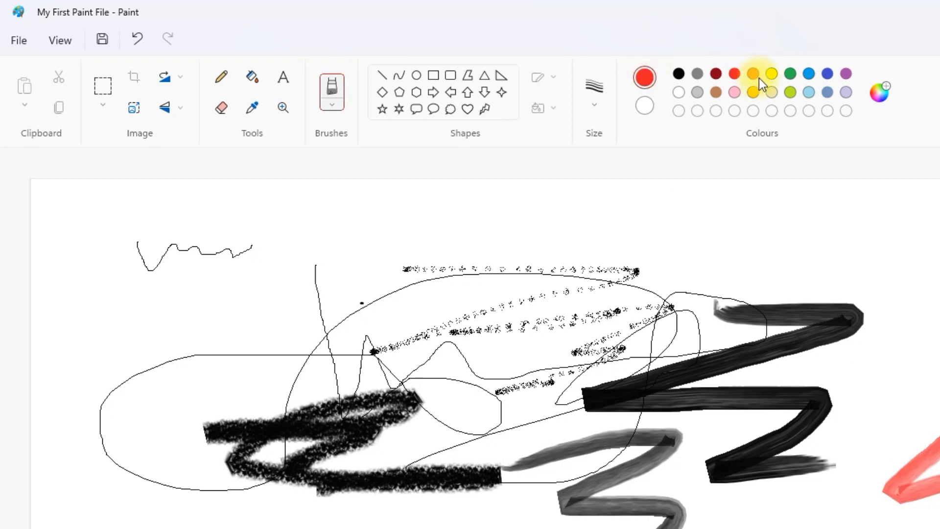
left_click(772, 74)
mouse_move(267, 527)
left_mouse_down()
mouse_move(544, 429)
mouse_move(639, 527)
left_mouse_up()
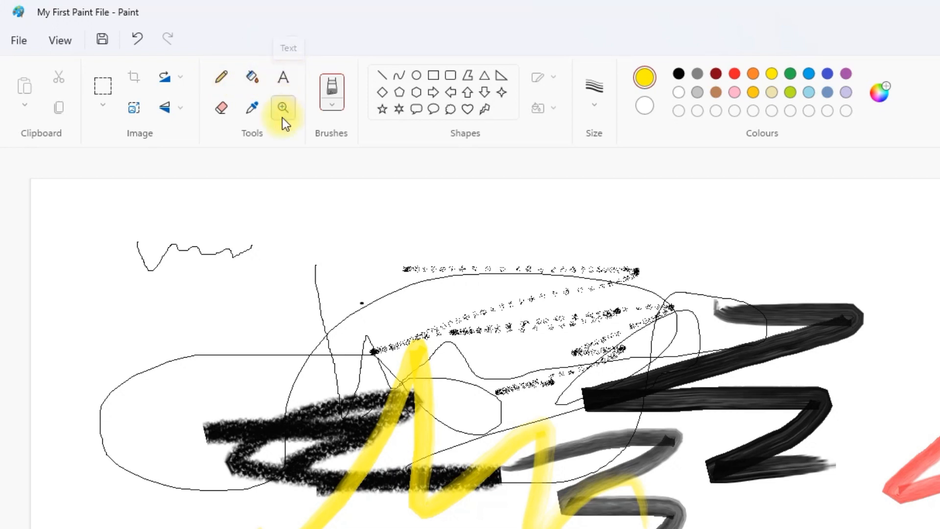
Erase the pencil and brush scribbles from the canvas with the Eraser, enlarging it to clear wider areas.
left_click(219, 109)
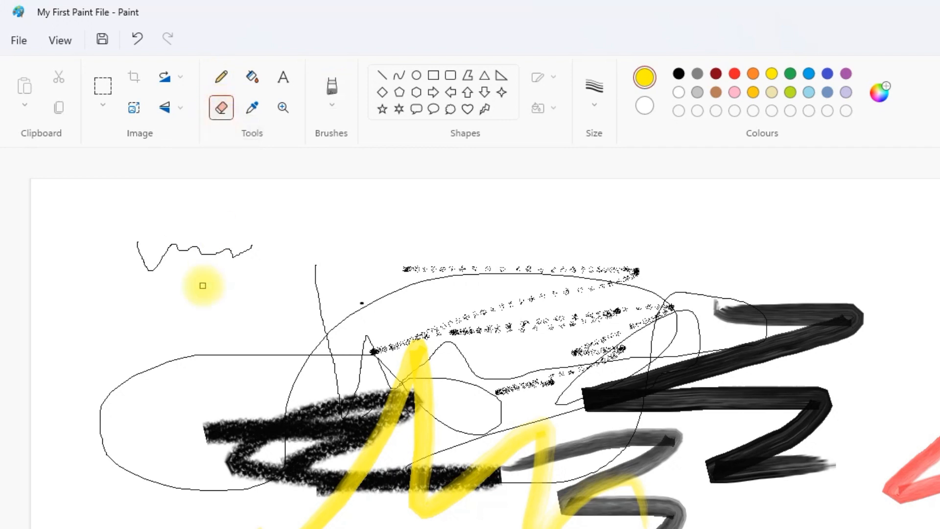
mouse_move(135, 233)
left_mouse_down()
mouse_move(148, 289)
mouse_move(146, 260)
mouse_move(163, 258)
mouse_move(173, 240)
mouse_move(223, 251)
mouse_move(201, 259)
mouse_move(204, 248)
mouse_move(181, 246)
mouse_move(209, 252)
mouse_move(200, 260)
mouse_move(231, 255)
mouse_move(196, 251)
mouse_move(236, 248)
mouse_move(229, 259)
mouse_move(252, 240)
mouse_move(205, 266)
left_mouse_up()
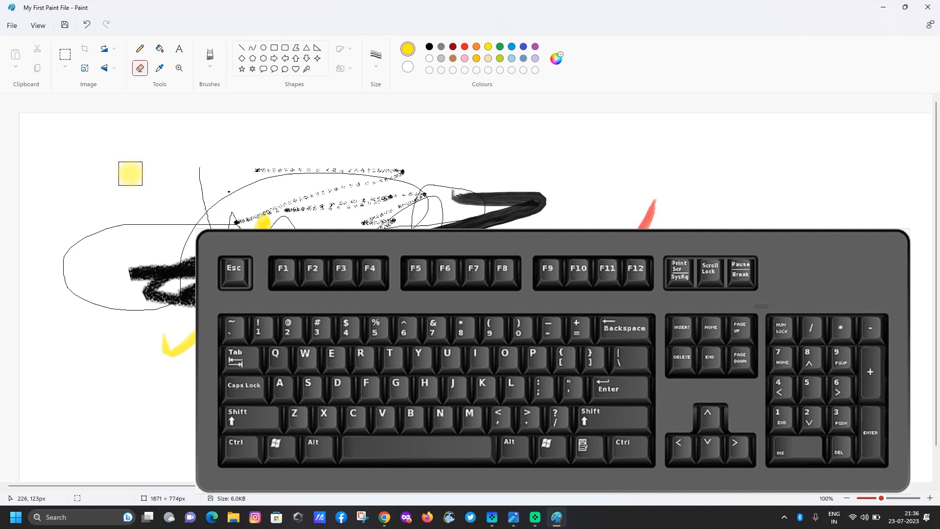
key("ctrl+minus")
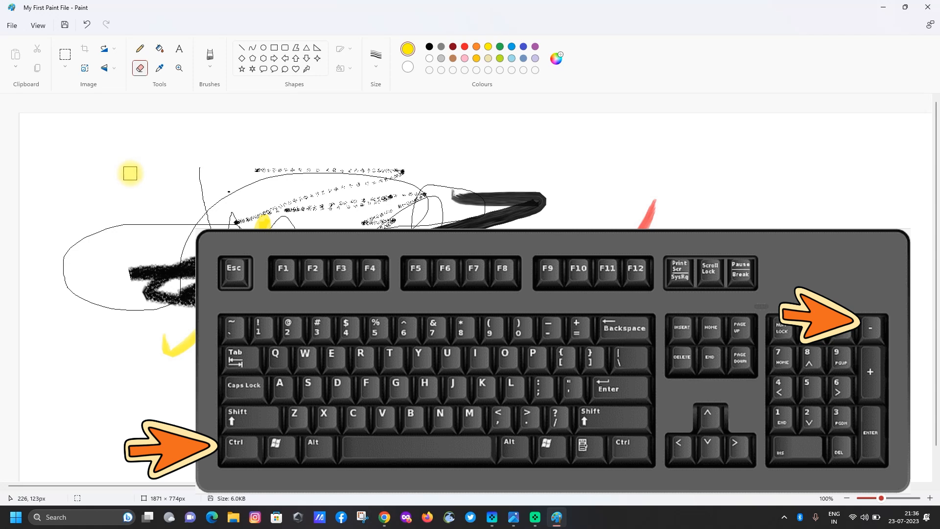
key("ctrl+minus")
key("ctrl+minus")
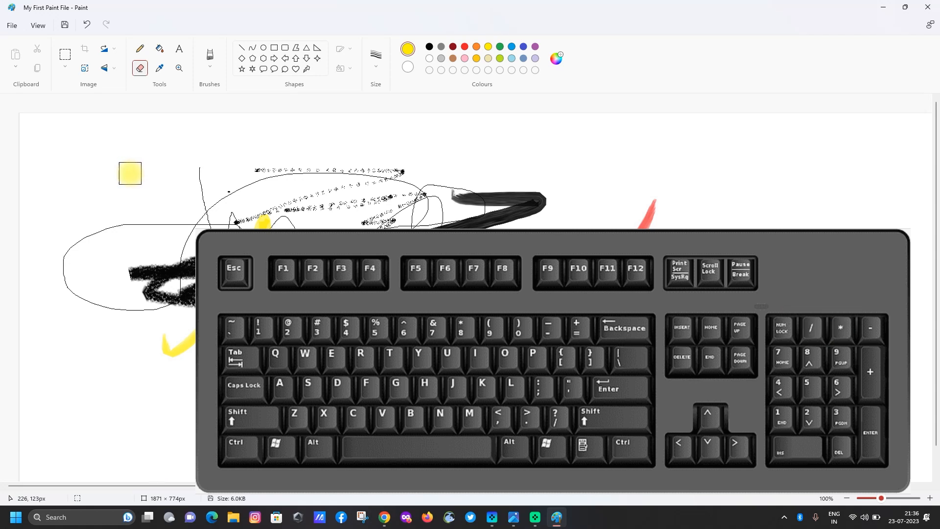
mouse_move(130, 172)
left_mouse_down()
mouse_move(351, 189)
mouse_move(319, 172)
mouse_move(583, 150)
mouse_move(488, 192)
left_mouse_up()
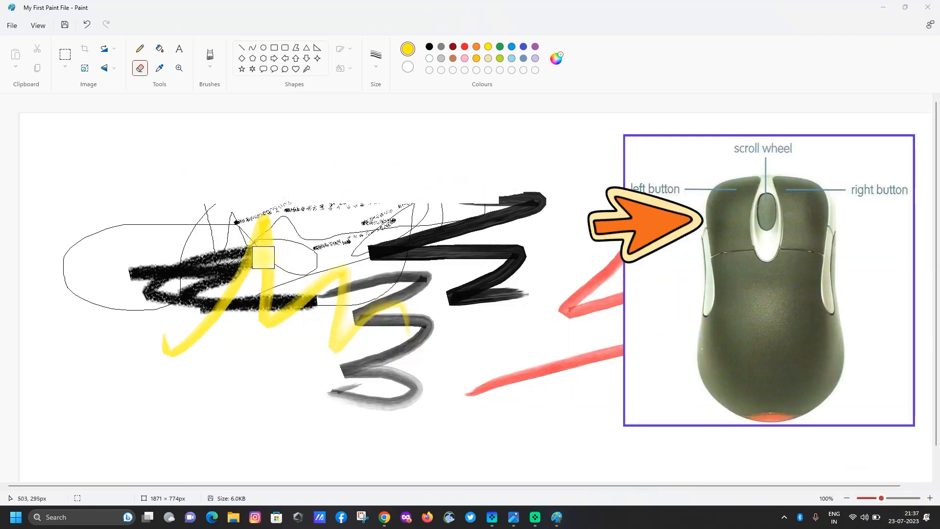
mouse_move(206, 246)
left_mouse_down()
mouse_move(252, 247)
mouse_move(269, 213)
mouse_move(358, 225)
mouse_move(225, 215)
mouse_move(382, 205)
mouse_move(529, 199)
mouse_move(294, 228)
mouse_move(598, 220)
mouse_move(563, 209)
mouse_move(301, 257)
mouse_move(311, 248)
mouse_move(195, 227)
mouse_move(65, 258)
mouse_move(163, 287)
mouse_move(27, 263)
mouse_move(191, 349)
mouse_move(645, 258)
mouse_move(738, 225)
mouse_move(403, 248)
mouse_move(735, 266)
mouse_move(490, 296)
mouse_move(718, 286)
mouse_move(581, 368)
mouse_move(669, 348)
mouse_move(832, 348)
mouse_move(401, 388)
mouse_move(403, 367)
mouse_move(441, 404)
mouse_move(282, 410)
left_mouse_up()
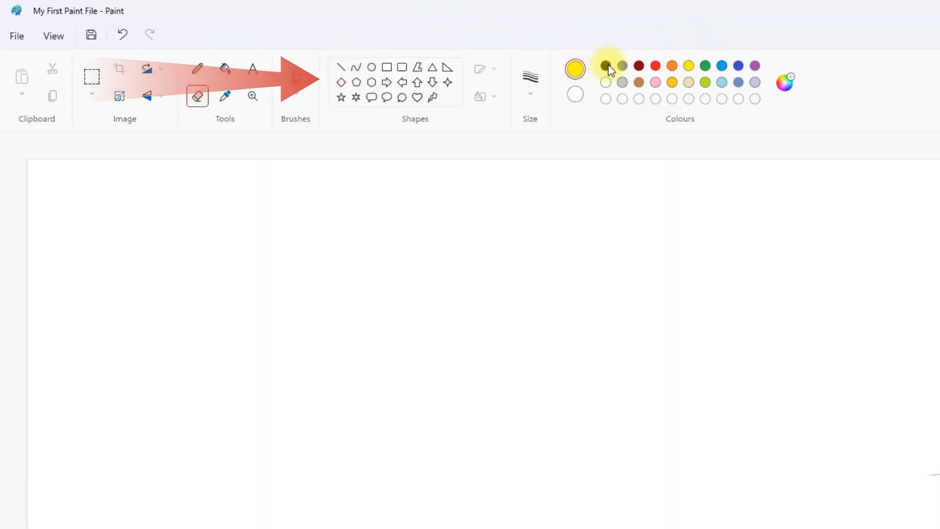
Draw a long horizontal red straight line across the upper part of the canvas with the Line shape.
left_click(655, 65)
left_click(341, 68)
mouse_move(183, 241)
left_mouse_down()
mouse_move(346, 258)
mouse_move(658, 251)
mouse_move(780, 233)
mouse_move(790, 241)
left_mouse_up()
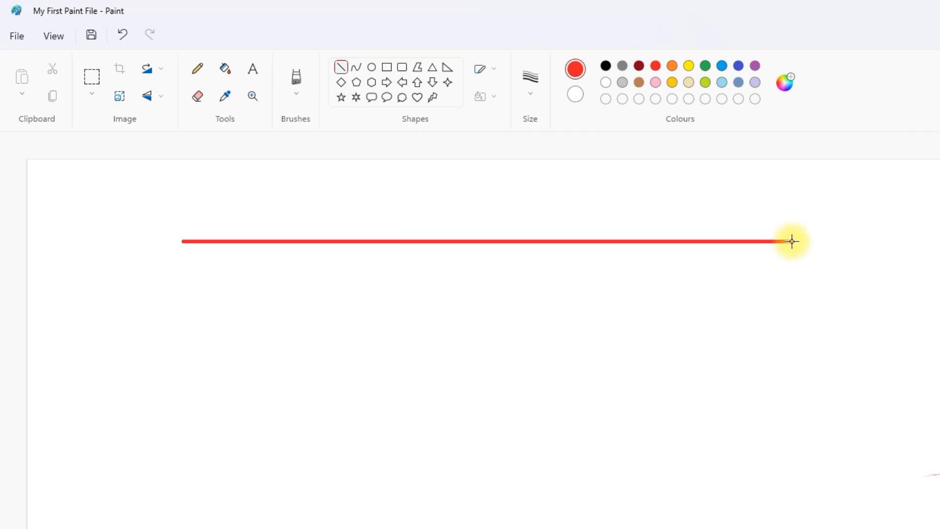
left_click(493, 290)
Draw a second long red line below the first one with the line thickness set to 1px.
left_click(534, 87)
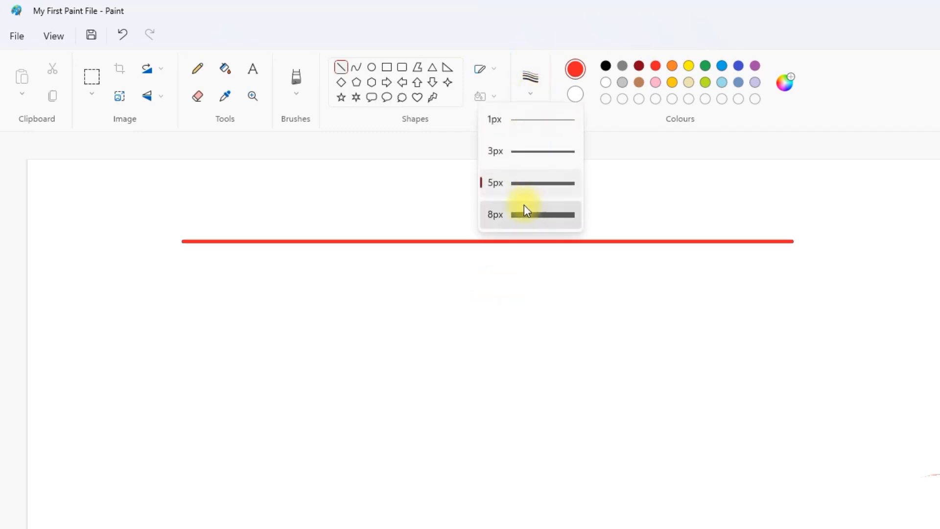
left_click(533, 126)
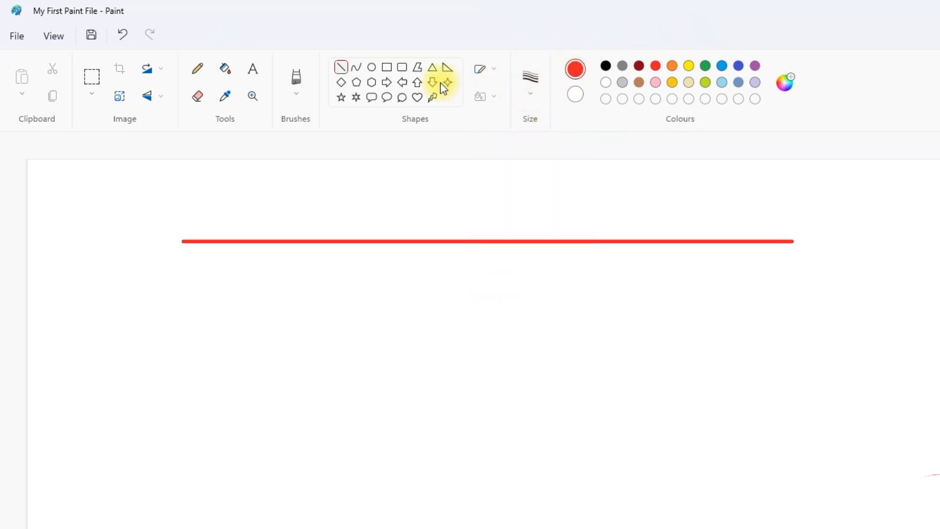
left_click(341, 67)
left_click_drag(180, 291, 796, 294)
Draw a third long red line below the thin one with the line thickness set to 8px.
left_click(531, 81)
left_click(538, 213)
left_click_drag(178, 360, 828, 362)
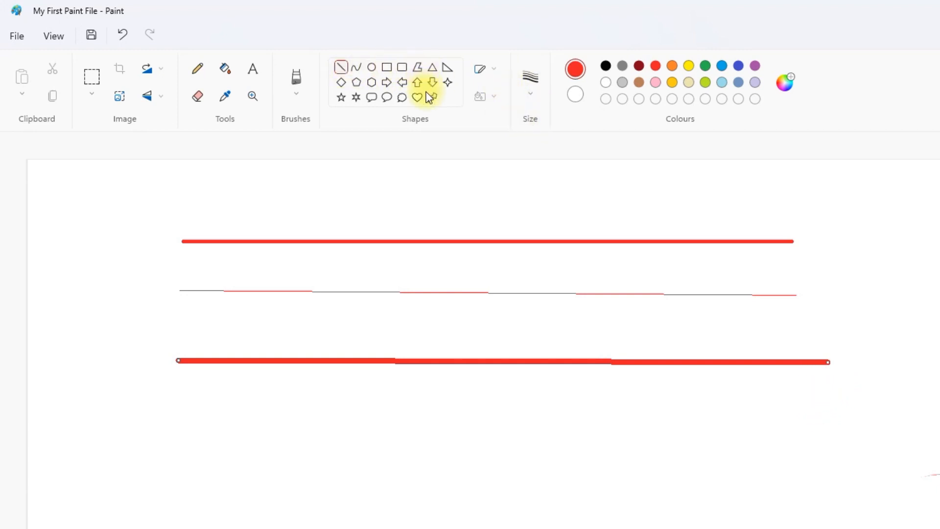
Draw a red rectangle about 553 × 282 px below the lines and an oval about 486 × 453 px to their right.
left_click(387, 66)
left_click_drag(200, 390, 580, 528)
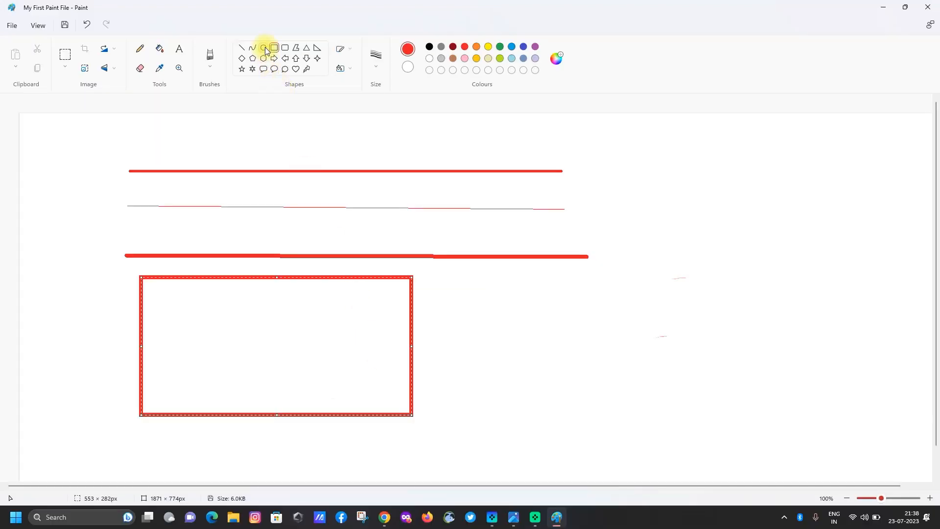
left_click(264, 48)
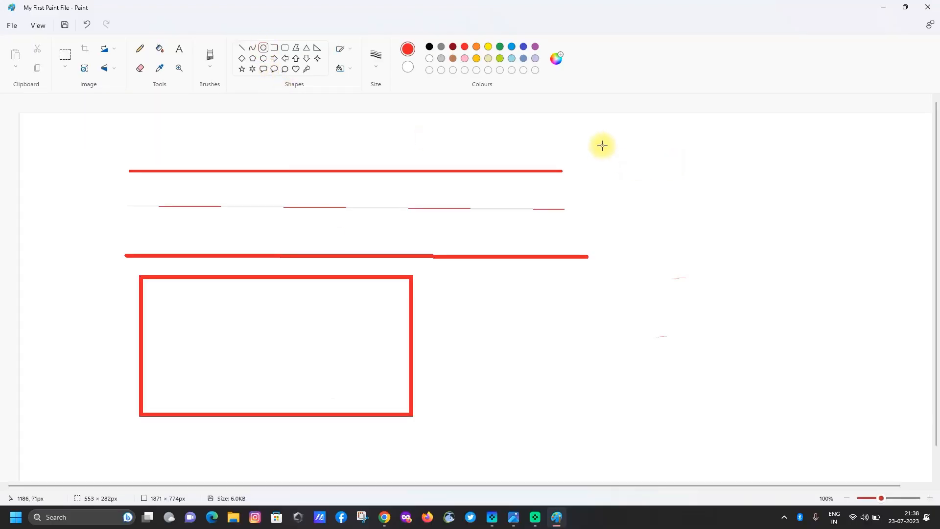
left_click_drag(608, 138, 845, 359)
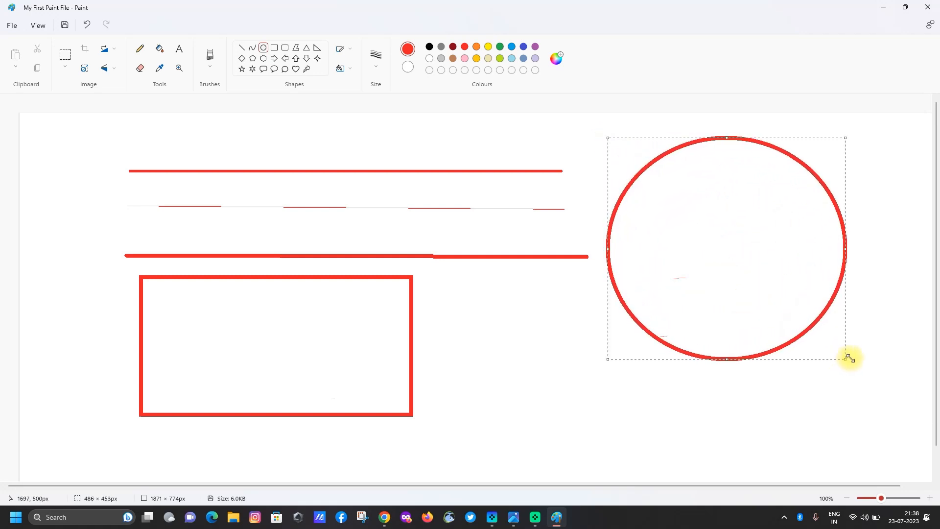
Draw a right arrow about 349 × 181 px beside the rectangle and a down arrow about 270 × 361 px across the lines.
left_click(276, 59)
left_click_drag(466, 289, 637, 378)
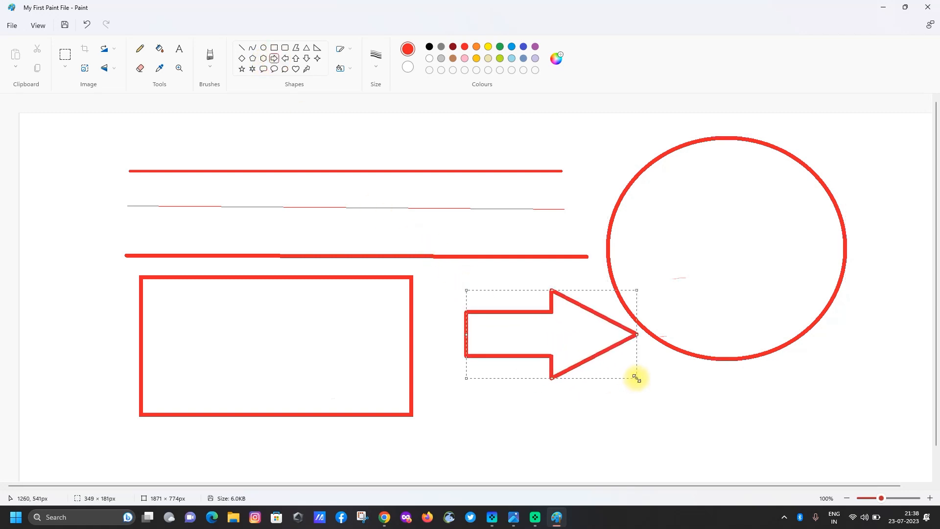
left_click(307, 59)
left_click_drag(313, 147, 444, 322)
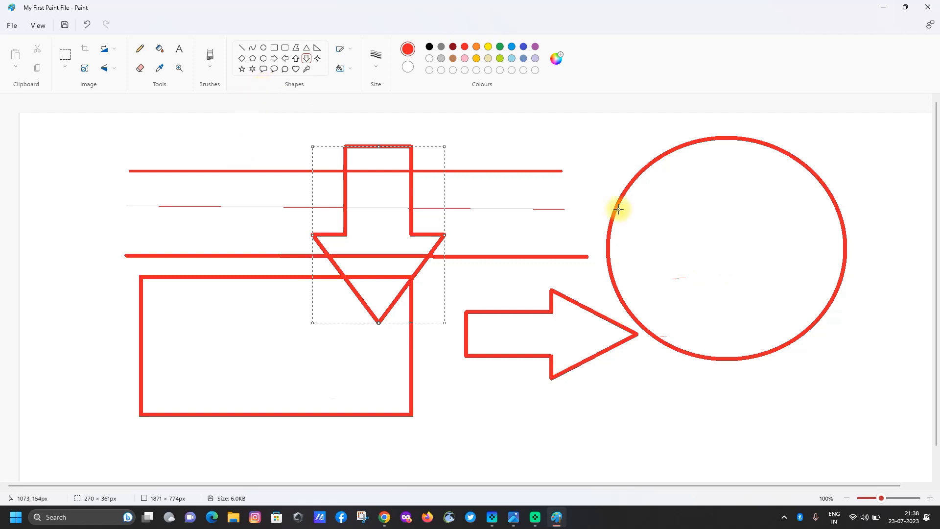
Place an empty text box inside the oval with the Text tool.
left_click(179, 49)
left_click(676, 228)
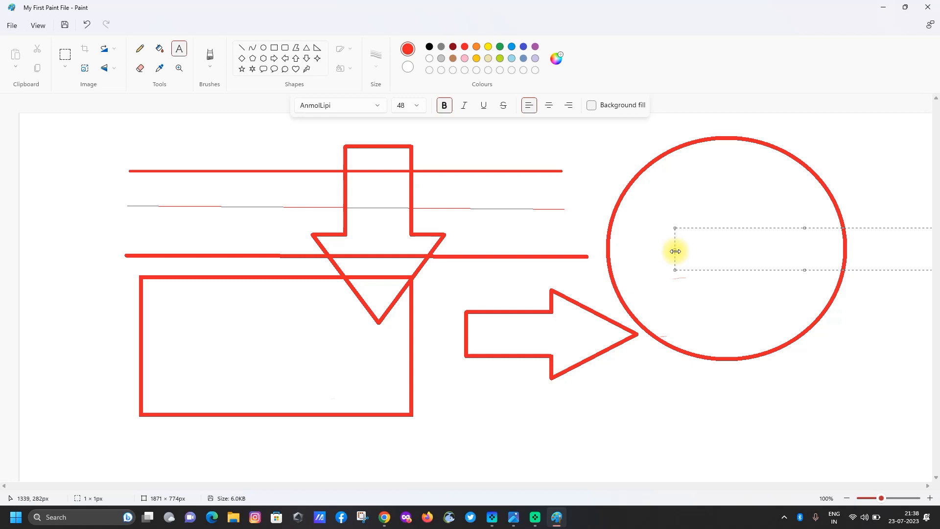
type("li")
key("BackSpace")
key("BackSpace")
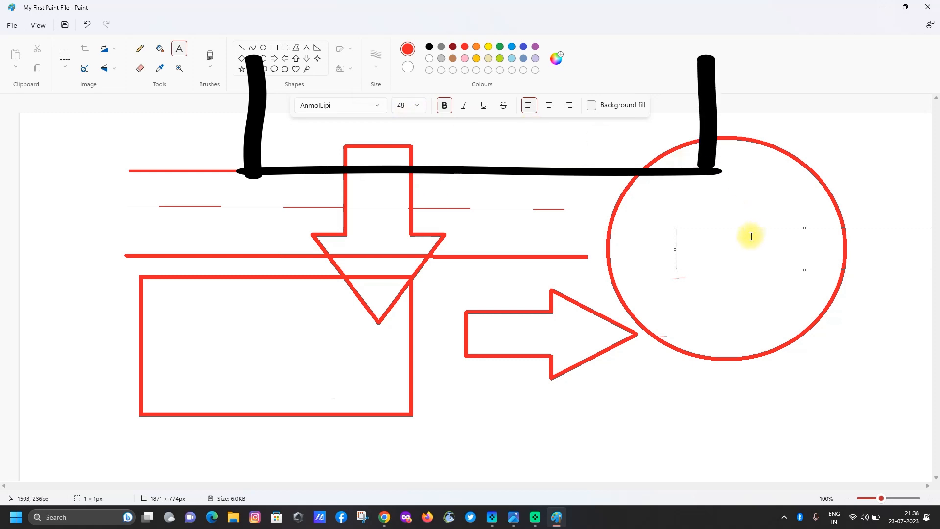
Set the text to Berlin Sans FB at size 28 and enter "iLeana Tech" in the text box.
left_click(380, 106)
scroll(348, 195, "up", 5)
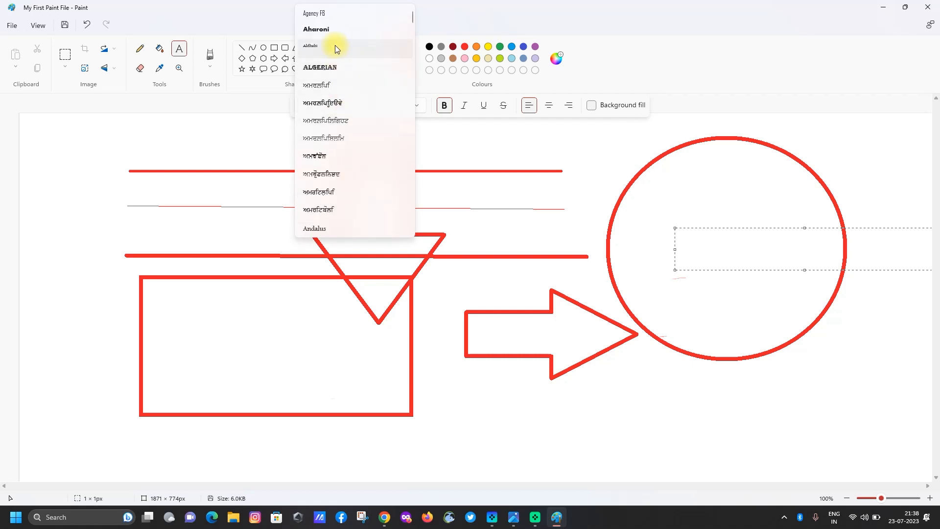
scroll(333, 168, "down", 15)
scroll(334, 172, "down", 2)
left_click(333, 96)
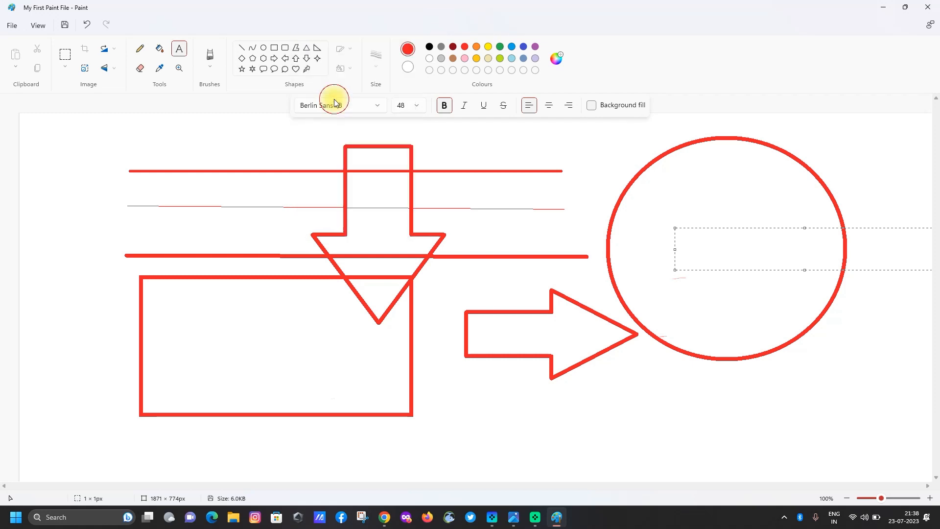
left_click(416, 106)
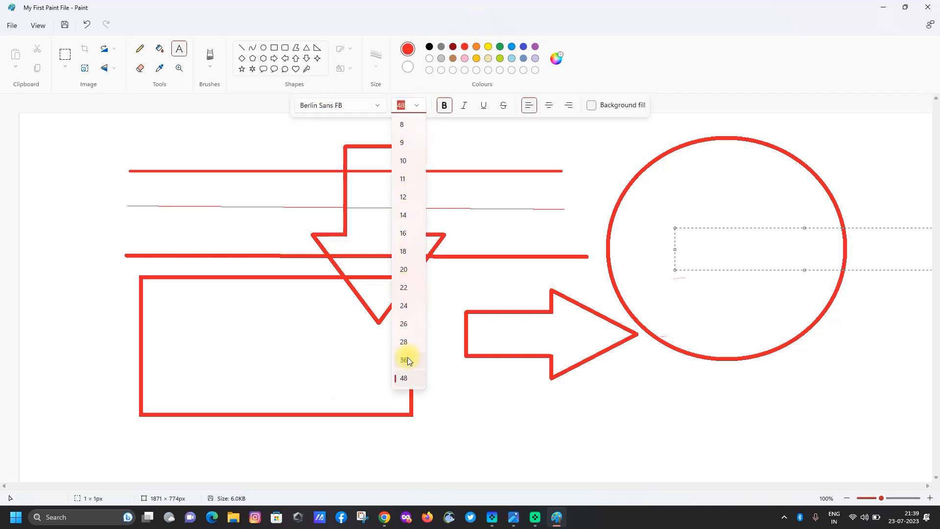
left_click(407, 342)
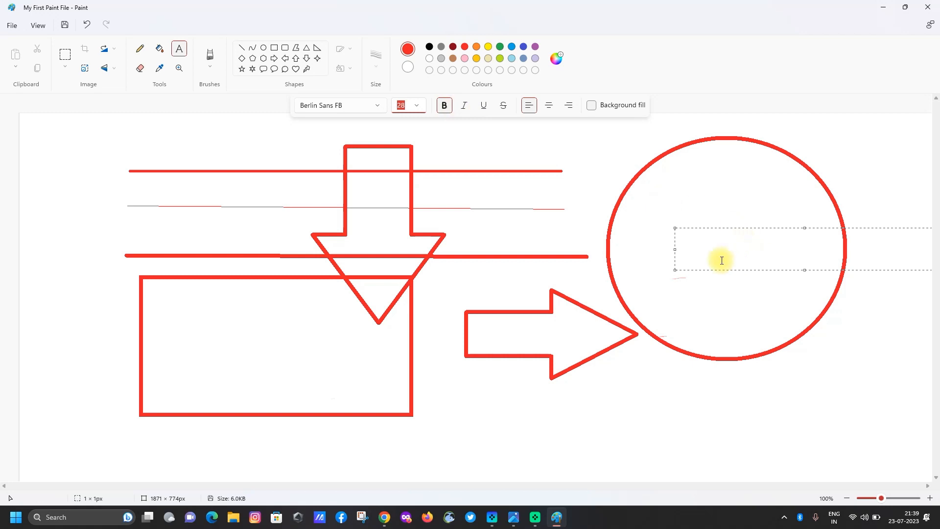
type("Leana Tech")
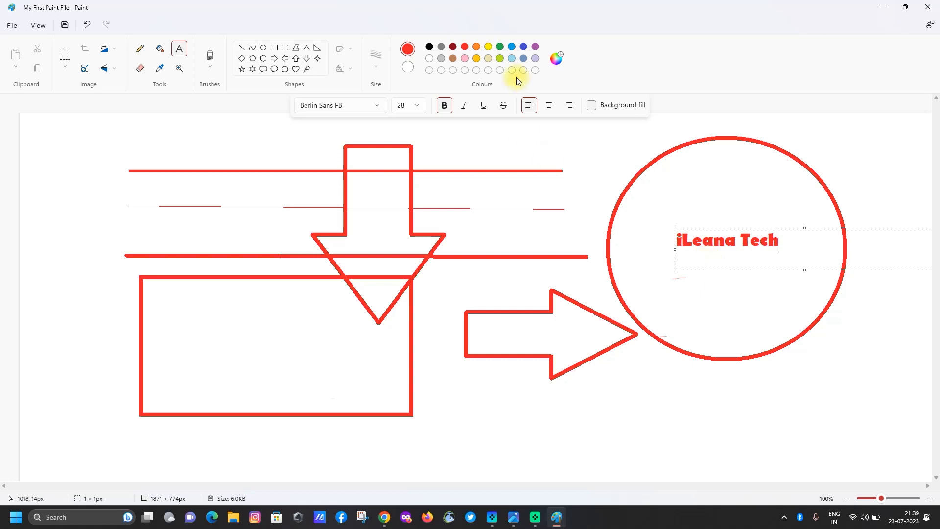
left_click(445, 106)
left_click_drag(791, 240, 672, 248)
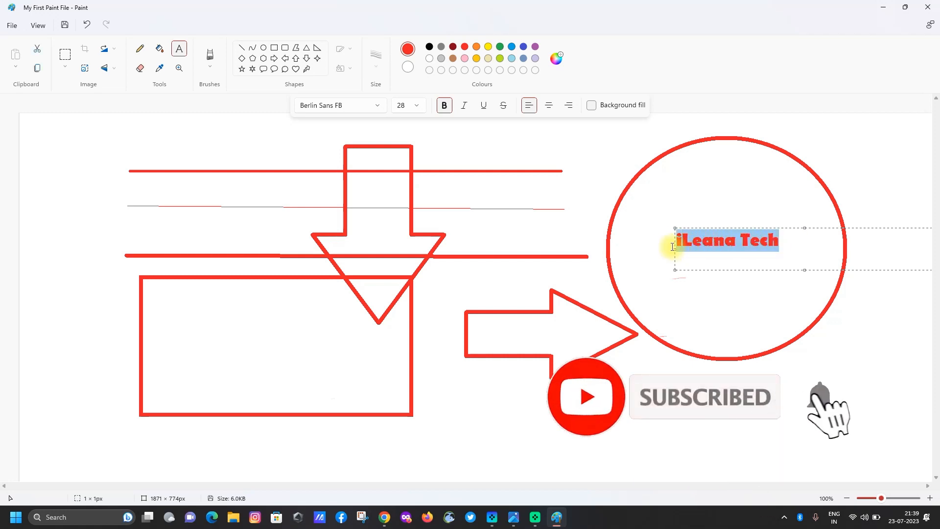
left_click(703, 248)
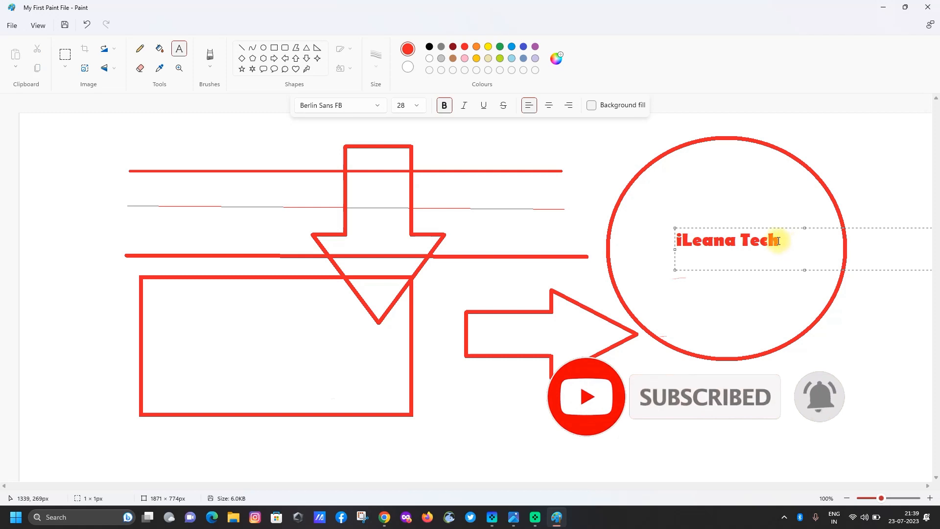
left_click(781, 241)
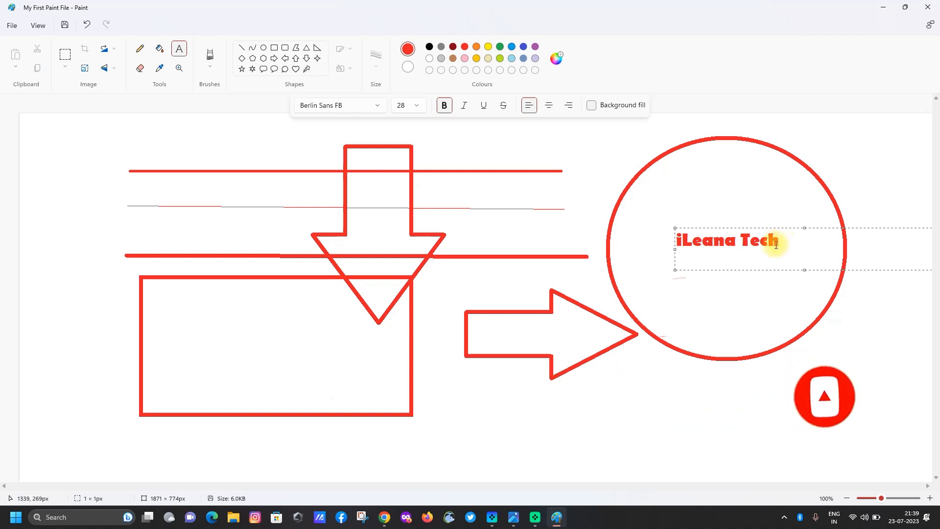
left_click_drag(678, 240, 682, 243)
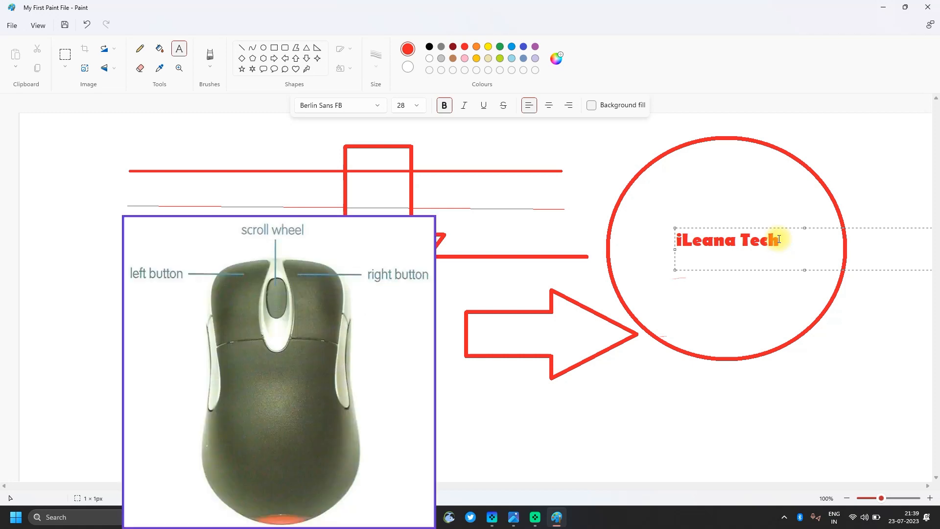
Format the whole "iLeana Tech" text as bold, italic, underlined and struck through.
left_click_drag(777, 239, 673, 241)
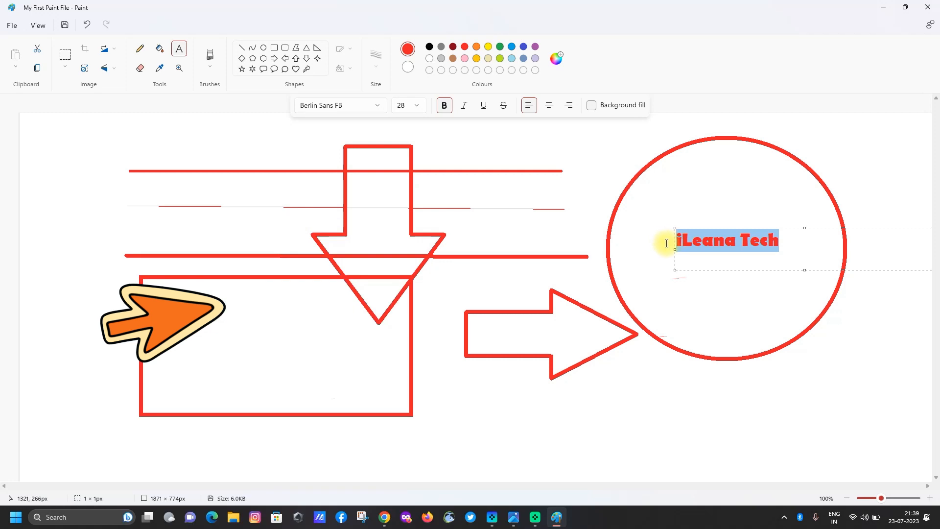
left_click(445, 106)
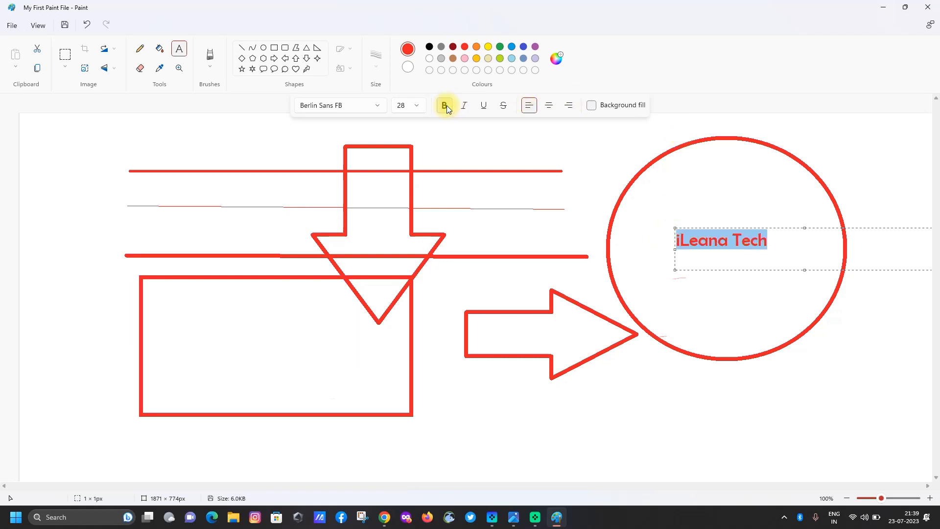
left_click(445, 106)
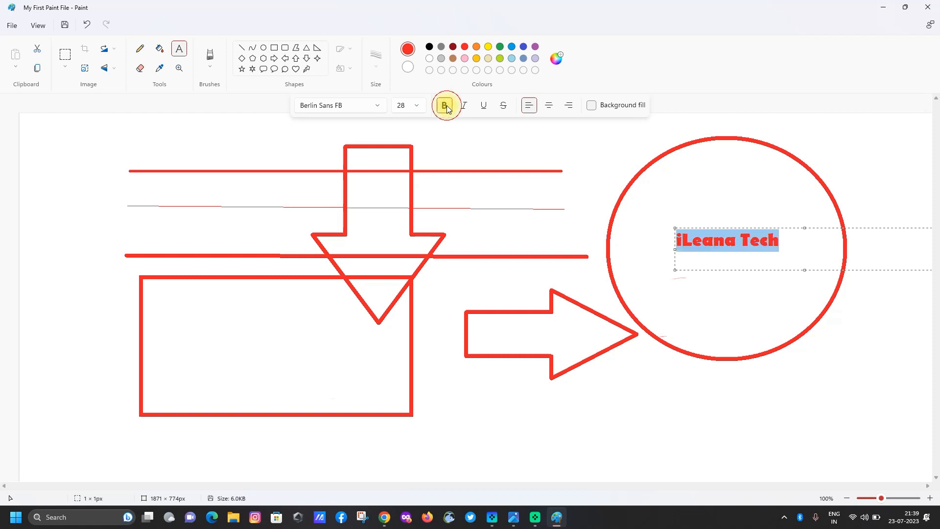
left_click(464, 107)
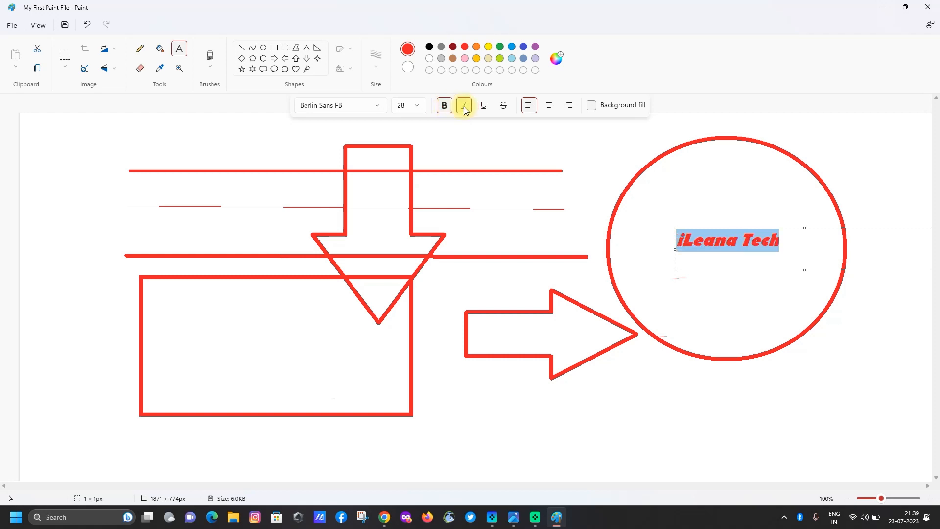
left_click(506, 107)
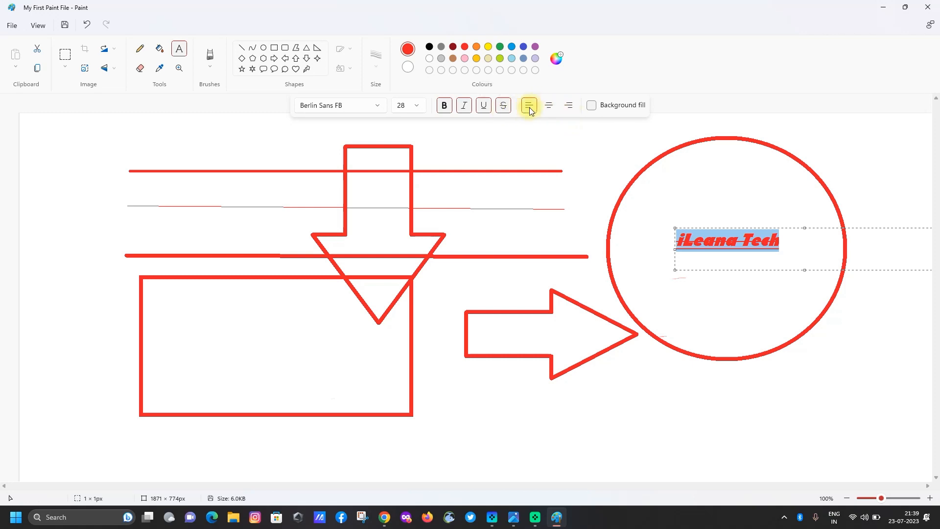
Try right and centre alignment and the background fill on "iLeana Tech", then place the text left-aligned without fill.
left_click(575, 106)
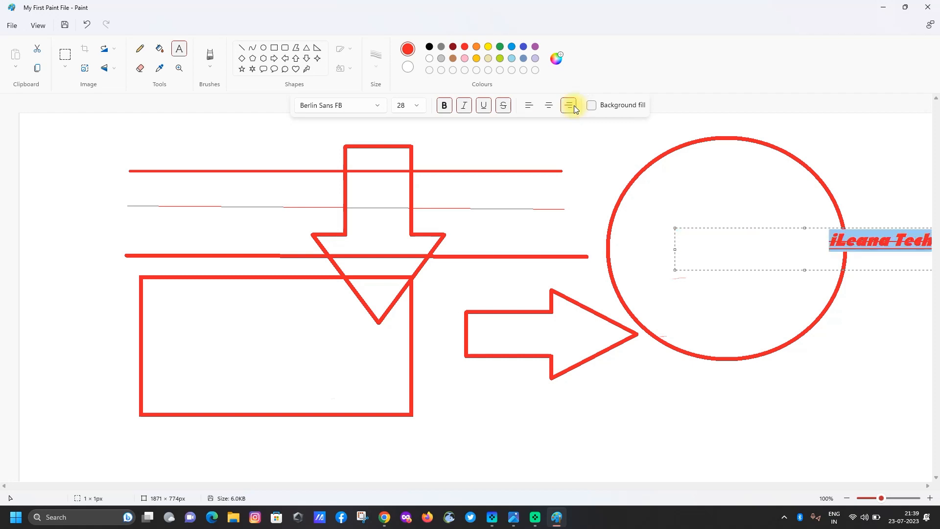
left_click(547, 106)
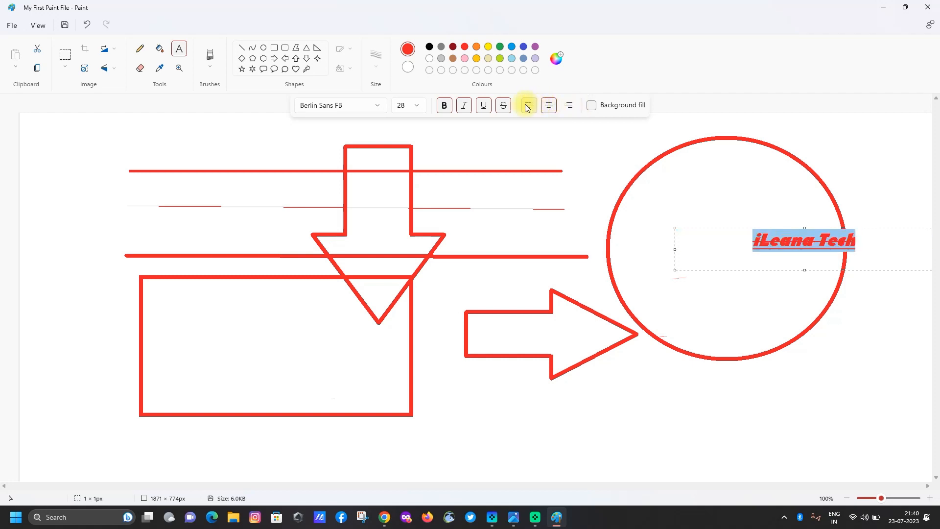
left_click(527, 106)
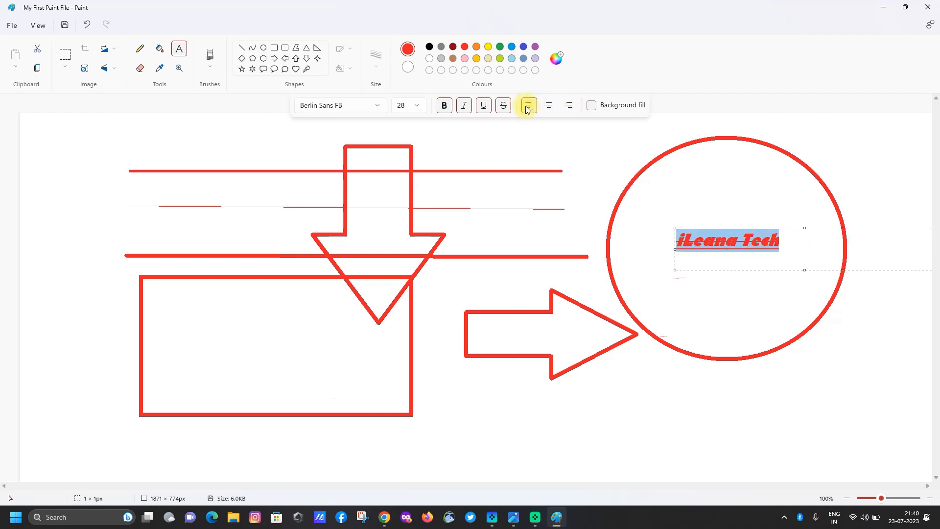
left_click(591, 106)
left_click(592, 106)
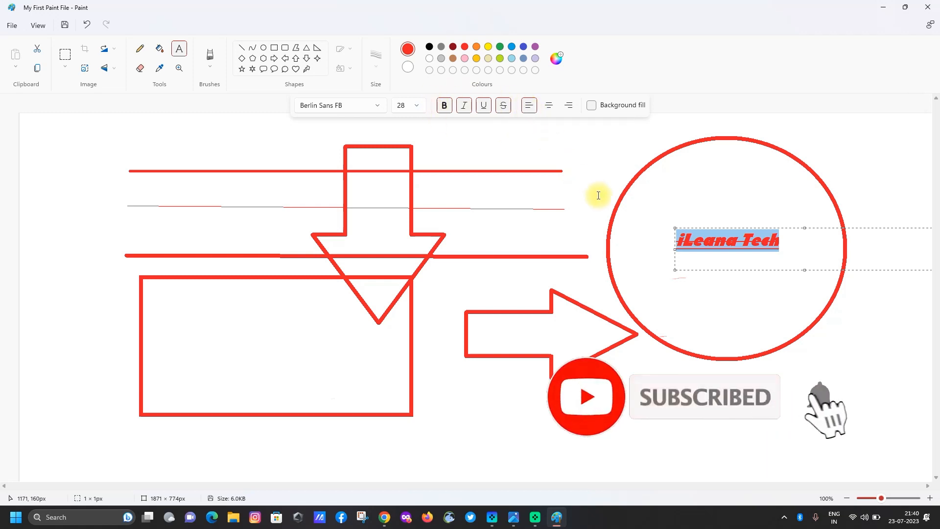
left_click(843, 375)
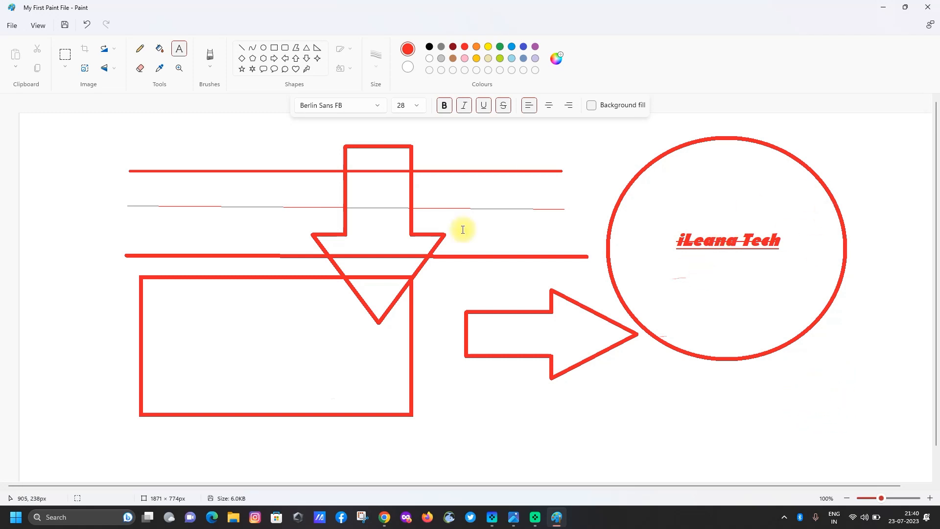
Erase the uppermost horizontal line and the top part of the down arrow with the Eraser.
left_click(140, 70)
mouse_move(109, 161)
left_mouse_down()
mouse_move(521, 166)
mouse_move(393, 148)
mouse_move(614, 161)
mouse_move(652, 125)
left_mouse_up()
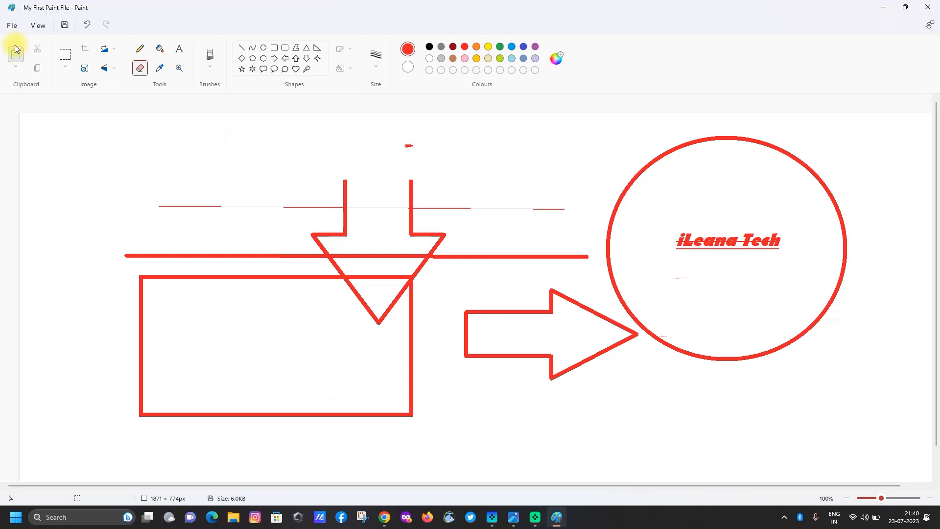
Select an area about 602 × 344 px around the rectangle and move it down and to the right.
left_click(67, 58)
mouse_move(80, 117)
left_mouse_down()
mouse_move(275, 364)
mouse_move(810, 450)
mouse_move(861, 449)
mouse_move(479, 391)
mouse_move(118, 271)
left_mouse_up()
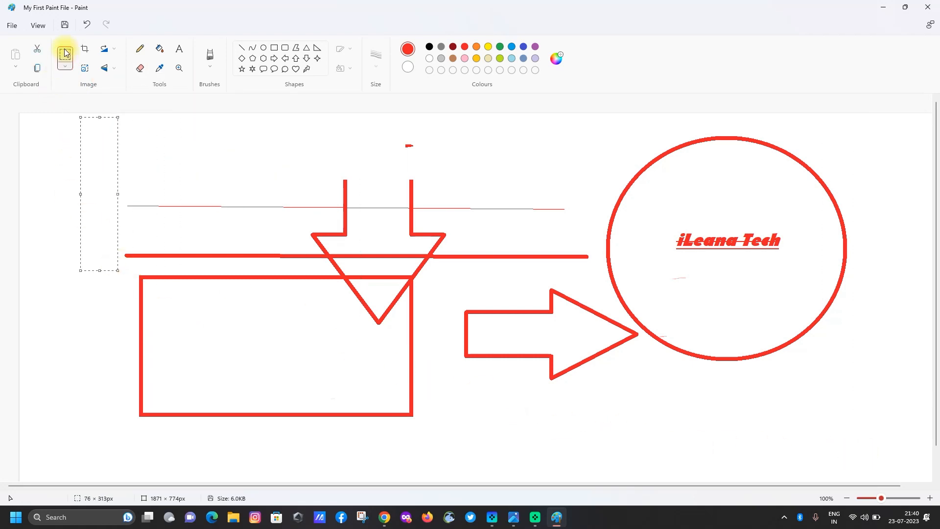
left_click(65, 57)
left_click_drag(131, 265, 426, 434)
left_click_drag(313, 357, 336, 390)
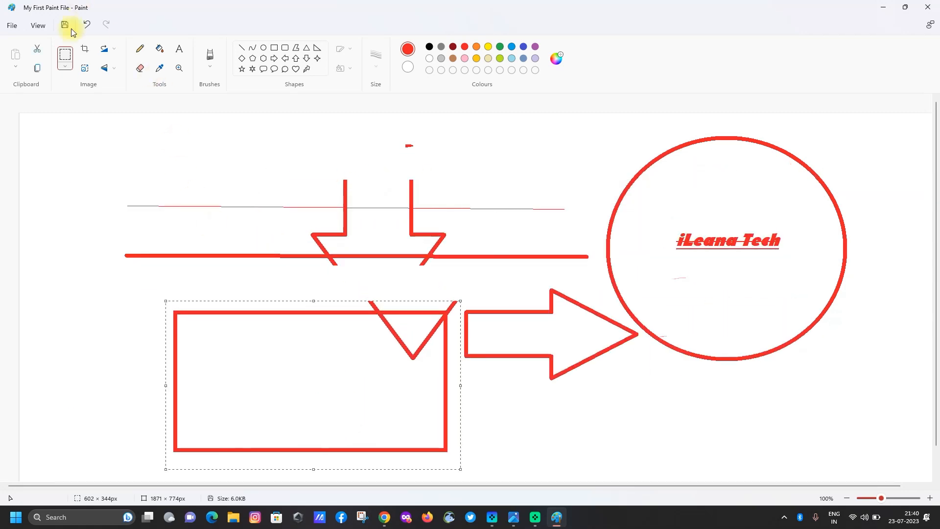
Select an area about 1650 × 729 px around the whole drawing and open the On-Screen Keyboard app.
left_click(86, 143)
left_click_drag(85, 116, 892, 474)
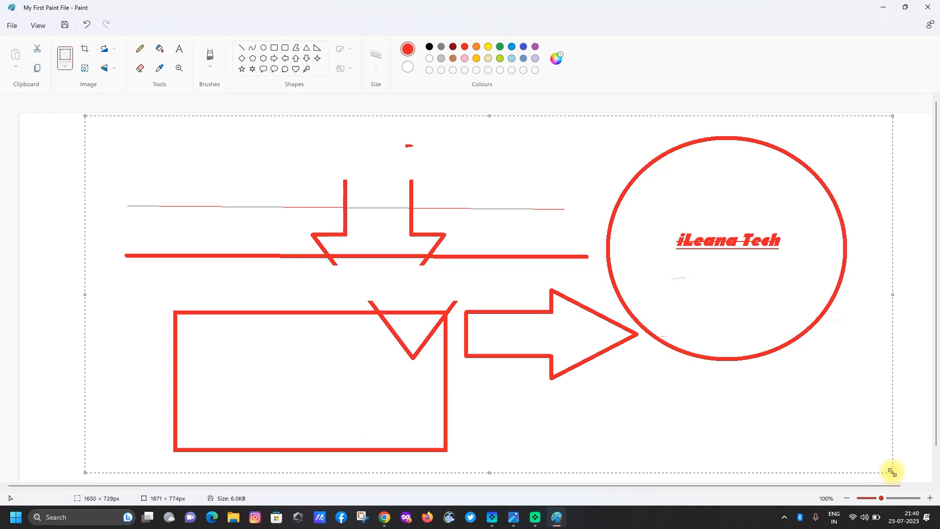
key("super")
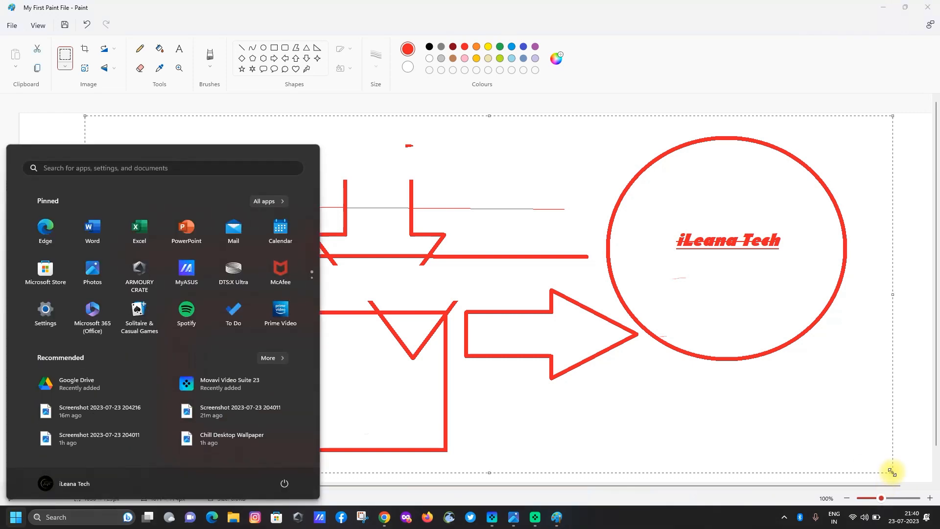
type("on scree")
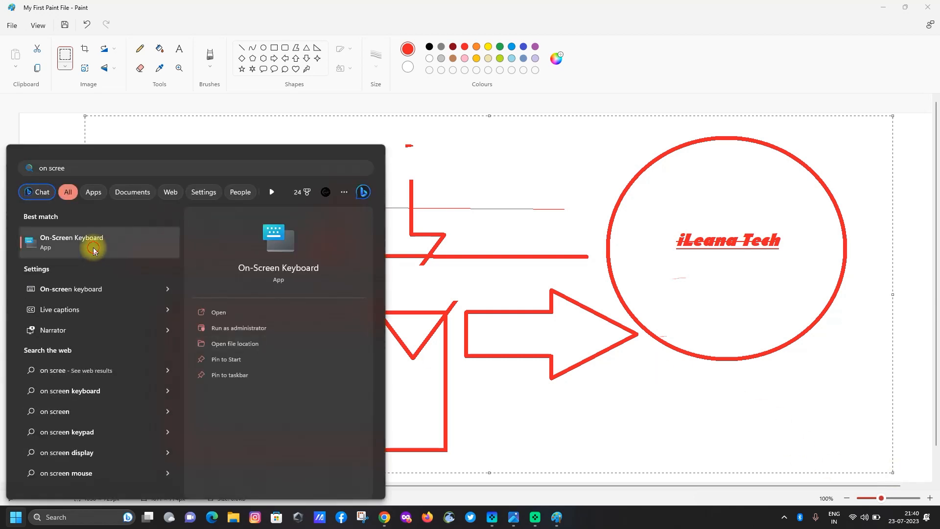
left_click(91, 245)
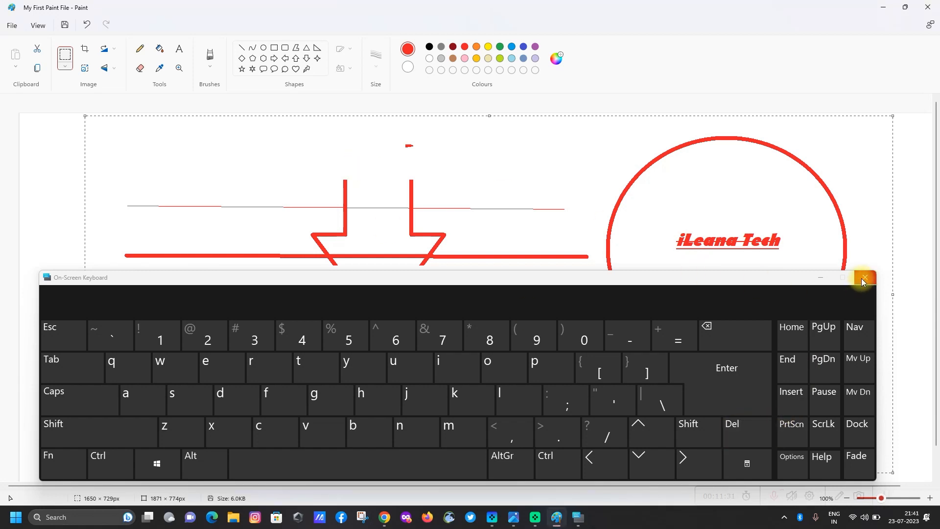
Reselect the whole drawing with an area about 1655 × 709 px, delete it, and close the On-Screen Keyboard.
left_click(61, 197)
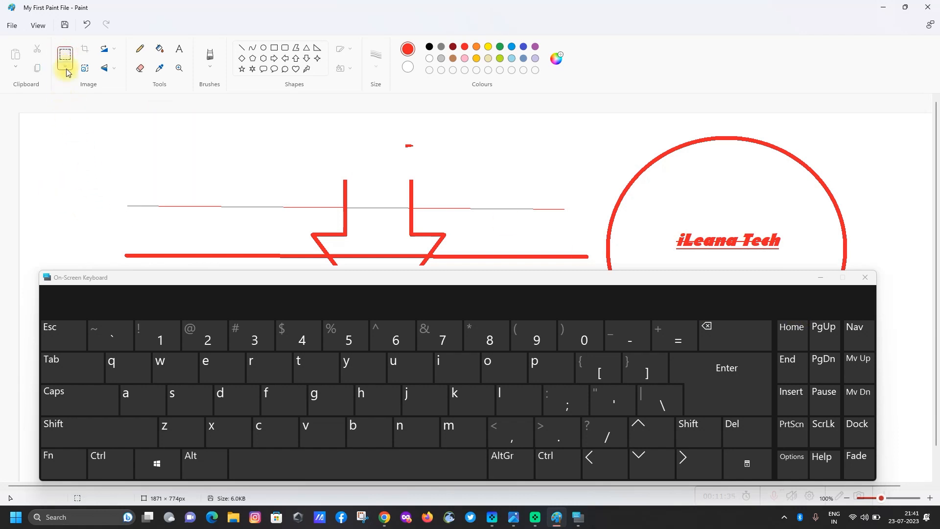
mouse_move(68, 116)
left_mouse_down()
mouse_move(204, 386)
mouse_move(824, 473)
mouse_move(878, 464)
left_mouse_up()
left_click(746, 430)
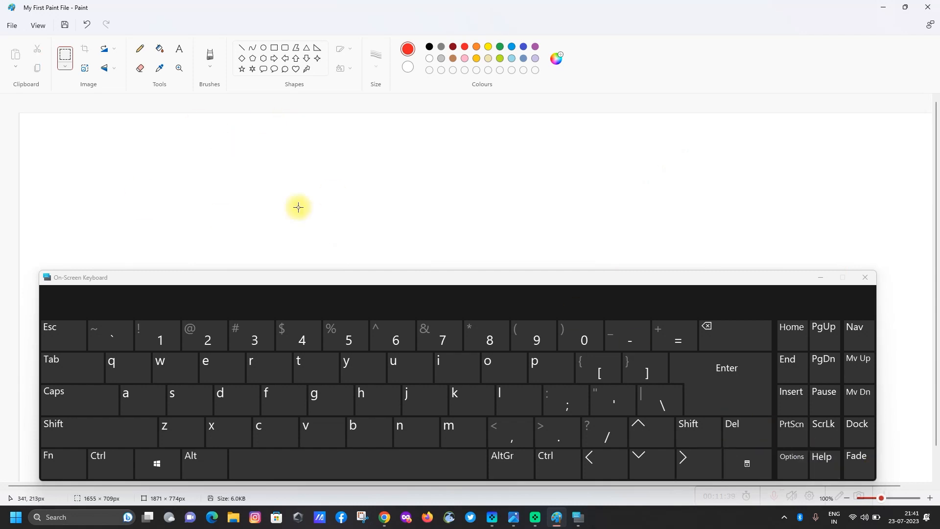
left_click(865, 277)
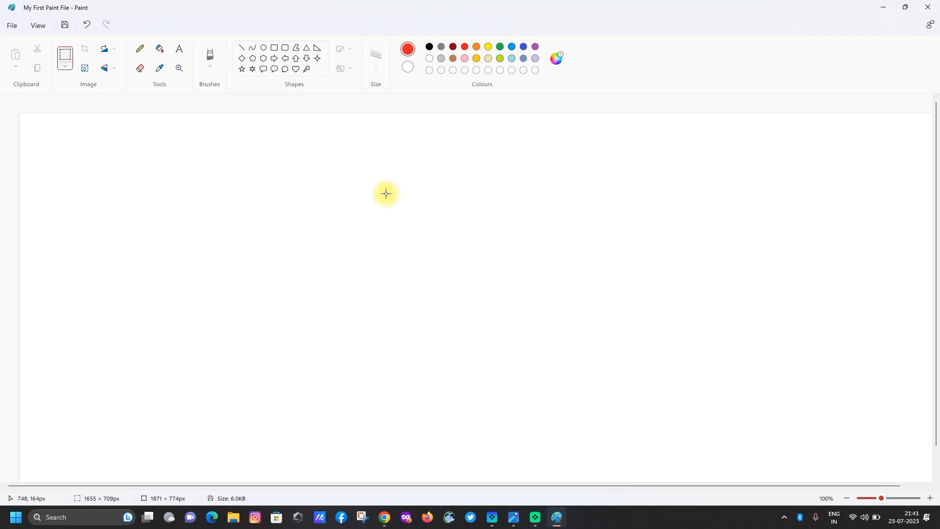
Draw a red rectangle about 460 × 351 px and a second, larger one overlapping its lower right part.
left_click(275, 48)
left_click_drag(133, 157, 359, 329)
left_click(275, 49)
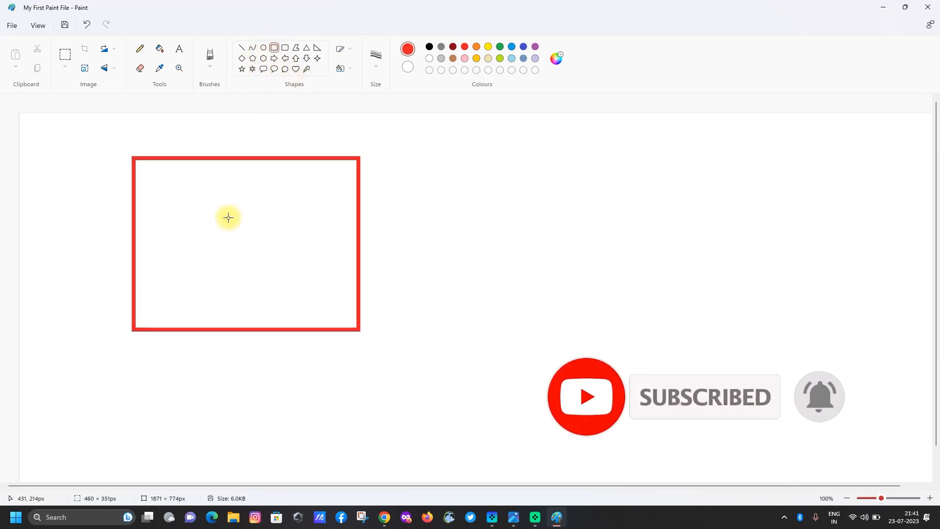
left_click_drag(231, 224, 506, 418)
Connect the four matching corners of the two overlapping rectangles with straight lines to form a 3D box.
left_click(239, 48)
left_click_drag(360, 158, 504, 222)
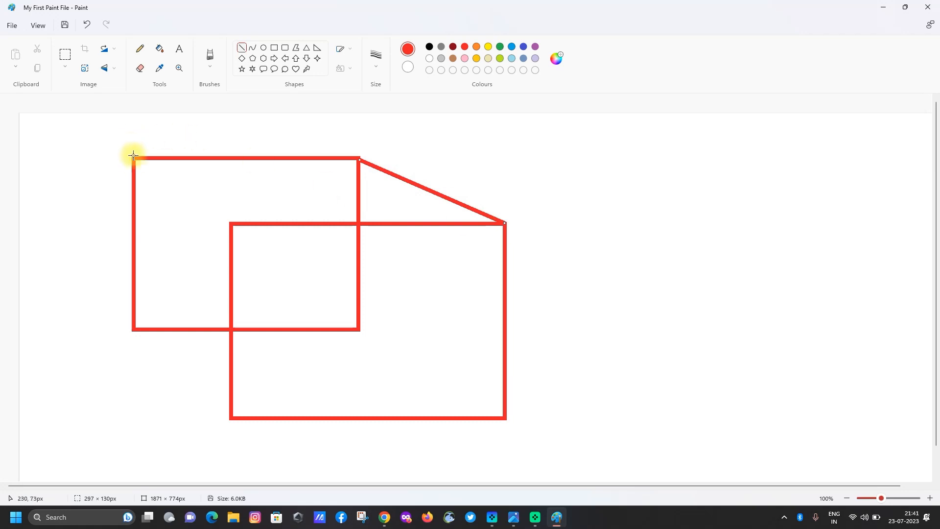
mouse_move(134, 158)
left_mouse_down()
mouse_move(196, 210)
mouse_move(230, 225)
left_mouse_up()
left_click_drag(133, 329, 231, 418)
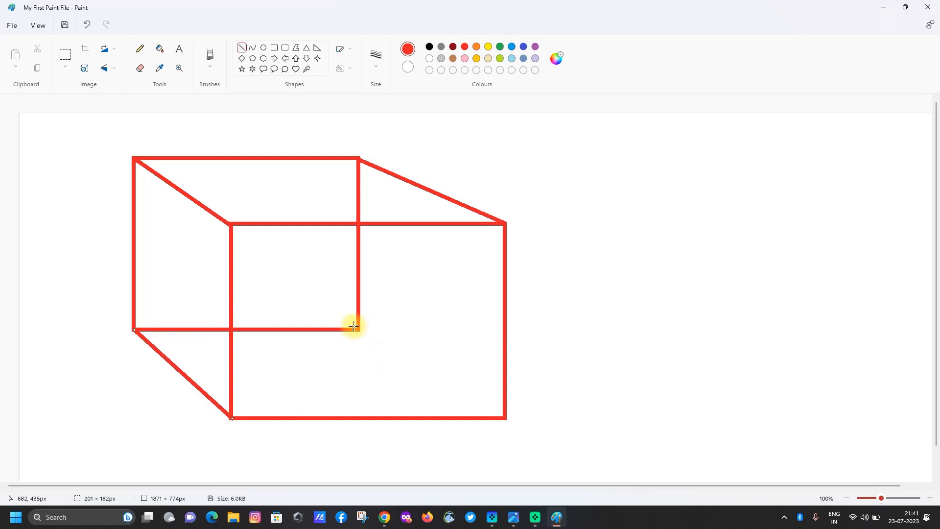
left_click_drag(487, 410, 505, 418)
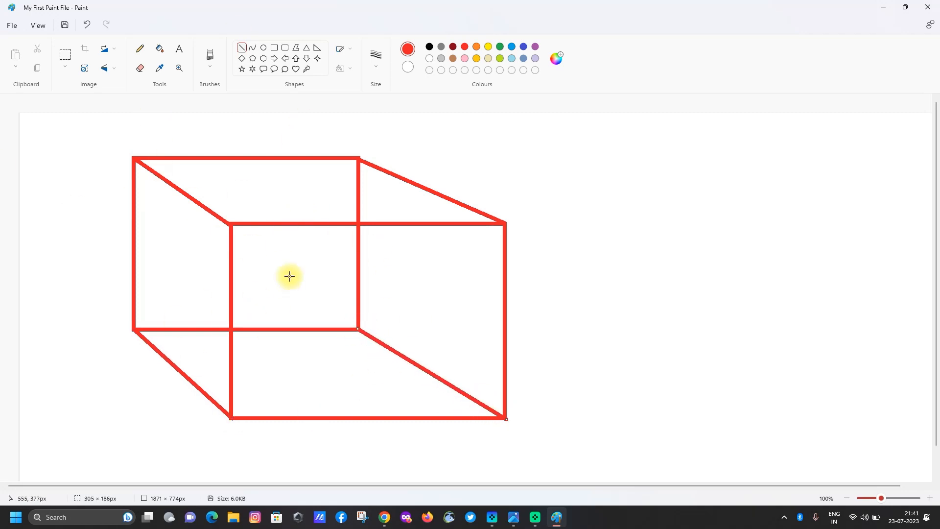
Draw a rectangle about 414 × 203 px right of the box and an oval about 348 × 277 px below it.
left_click(277, 48)
left_click_drag(530, 155, 734, 254)
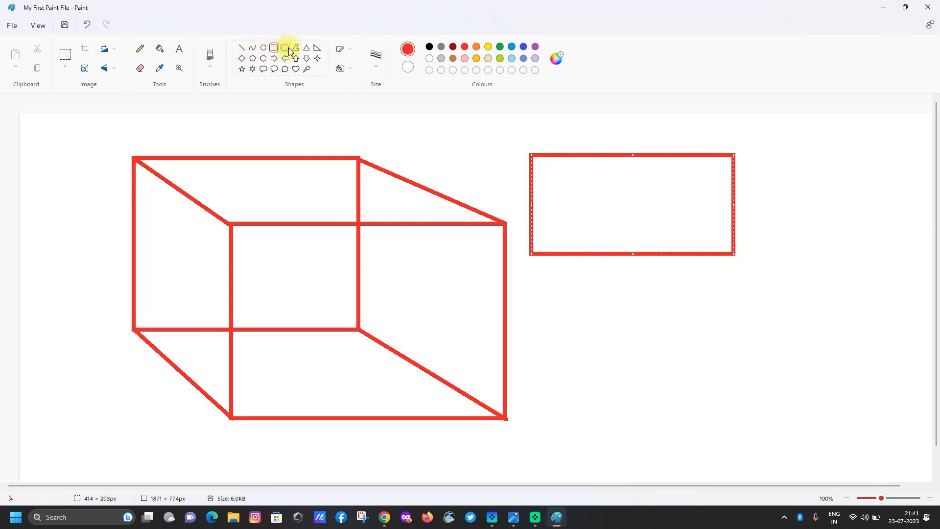
left_click(263, 48)
left_click_drag(580, 285, 750, 420)
Draw a triangle about 280 × 307 px to the right of the separate rectangle and deselect it.
left_click(307, 47)
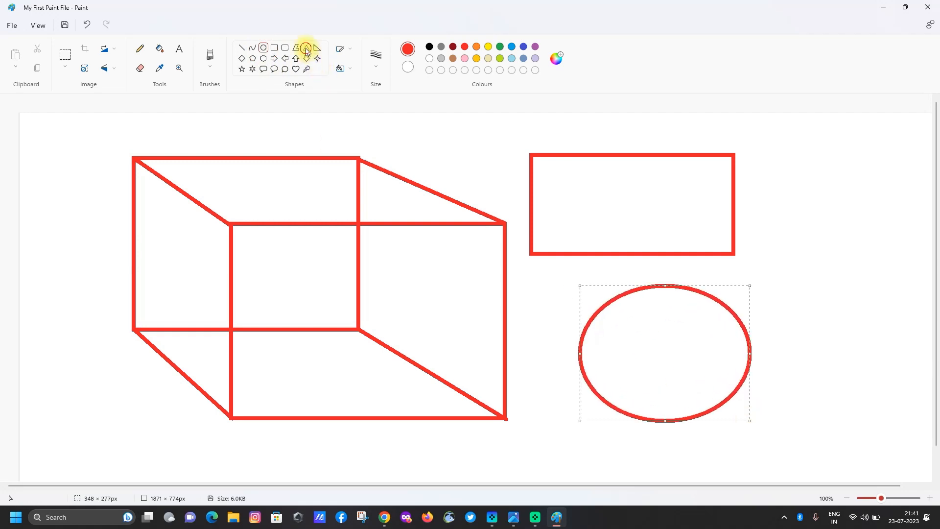
left_click_drag(771, 157, 909, 306)
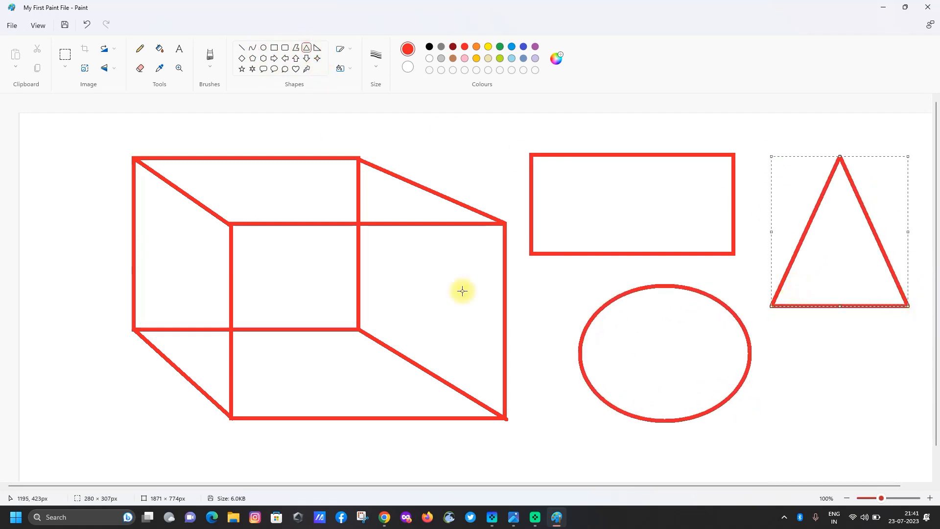
left_click(71, 303)
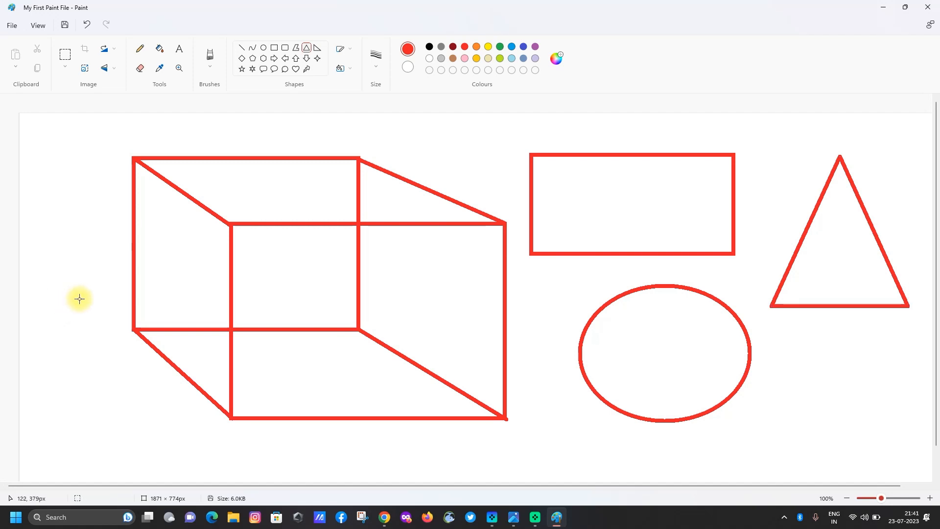
Fill the separate rectangle with orange and the oval with light blue using the Fill tool.
left_click(478, 46)
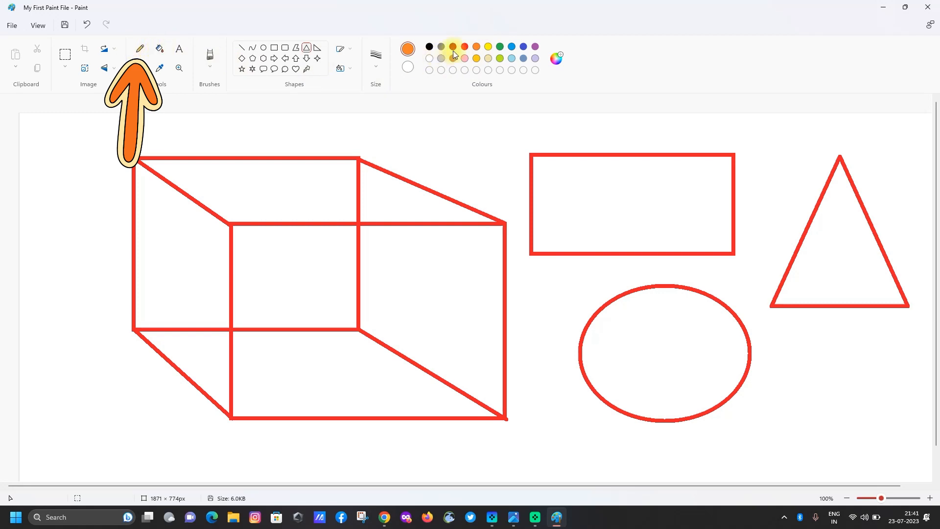
left_click(162, 50)
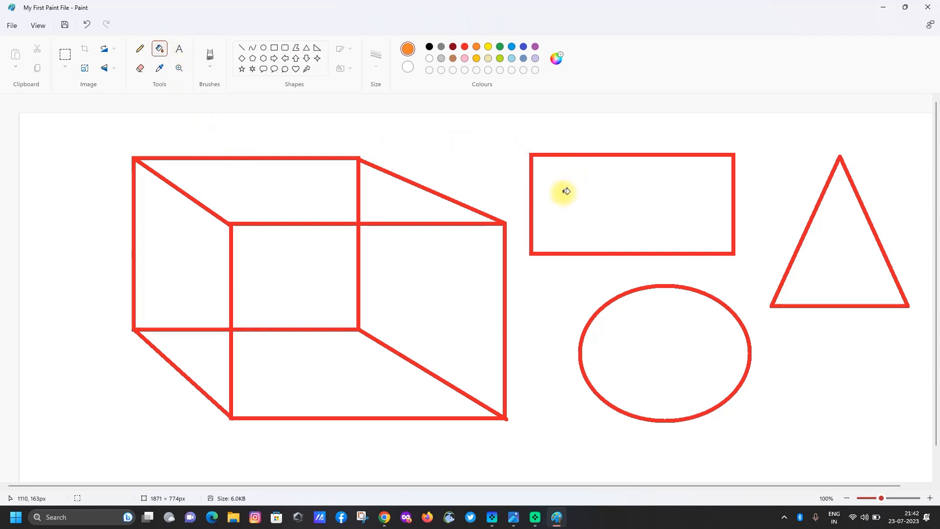
left_click(597, 196)
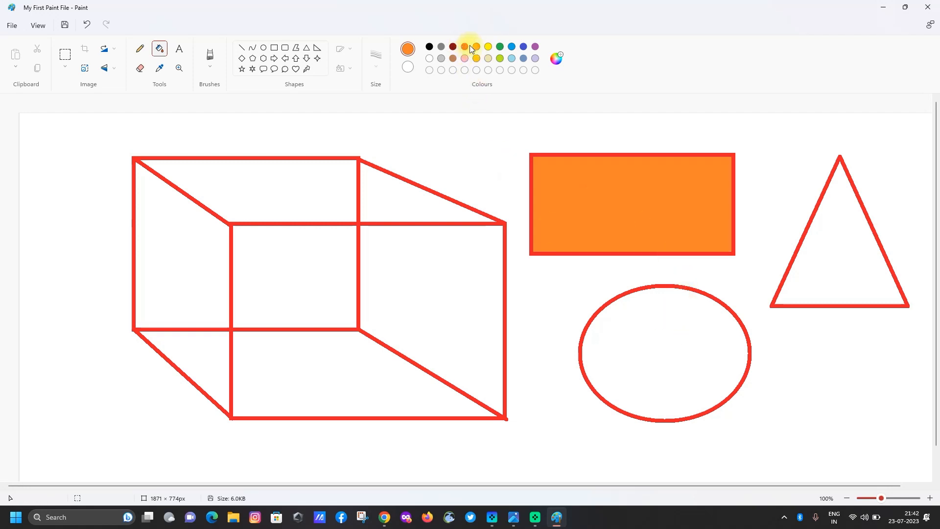
left_click(512, 46)
left_click(676, 353)
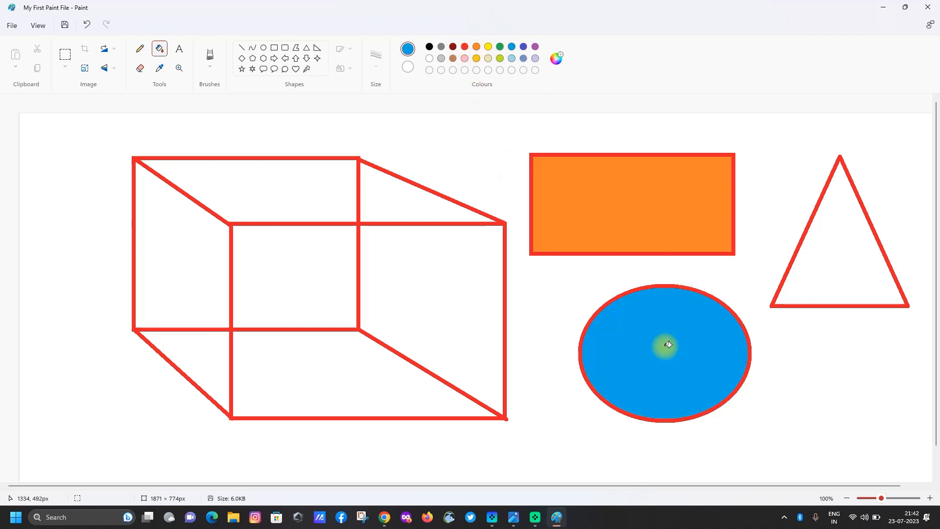
Fill the triangle with dark blue and the lower front section of the 3D box with purple.
left_click(523, 46)
left_click(849, 234)
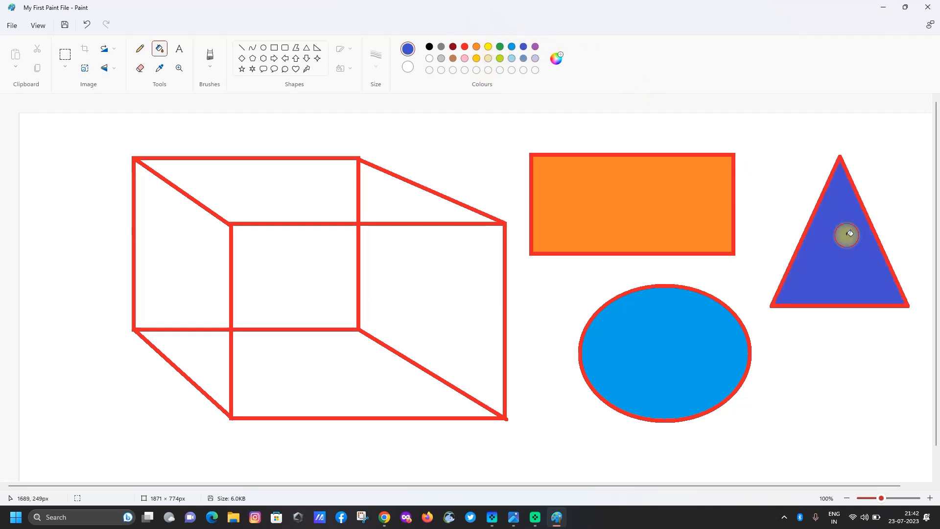
left_click(535, 47)
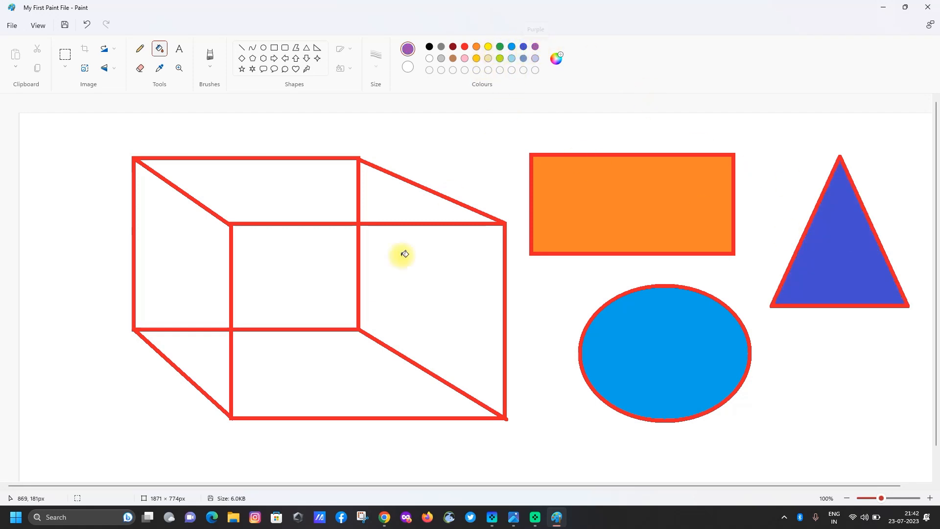
left_click(308, 356)
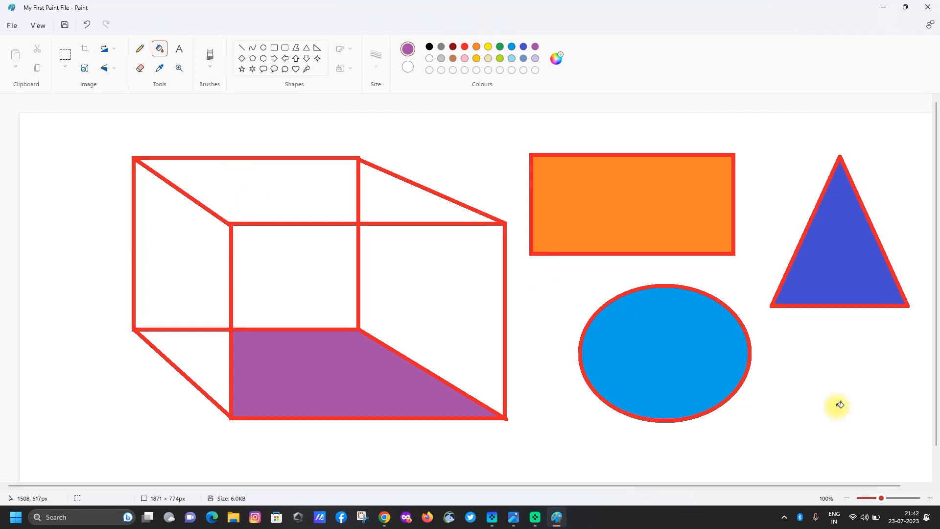
left_click(881, 499)
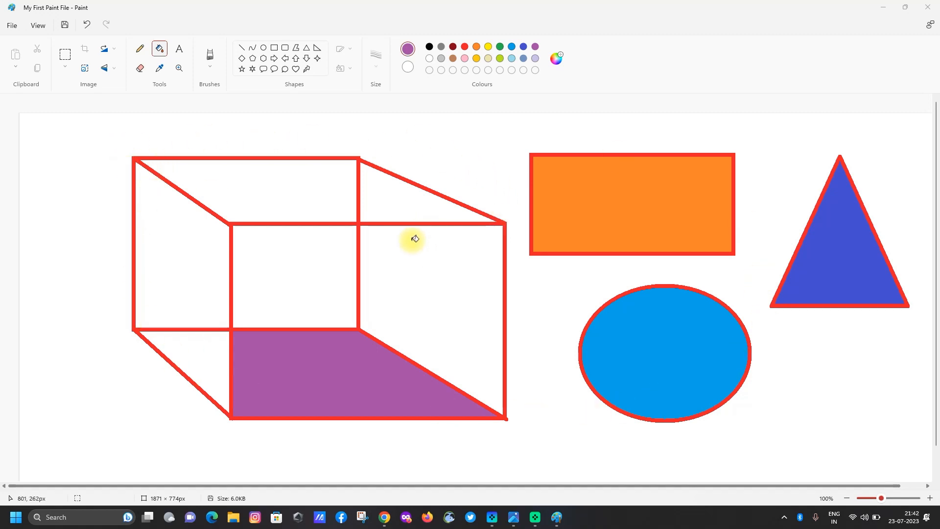
Save the finished drawing to the existing file My First Paint File.
left_click(13, 27)
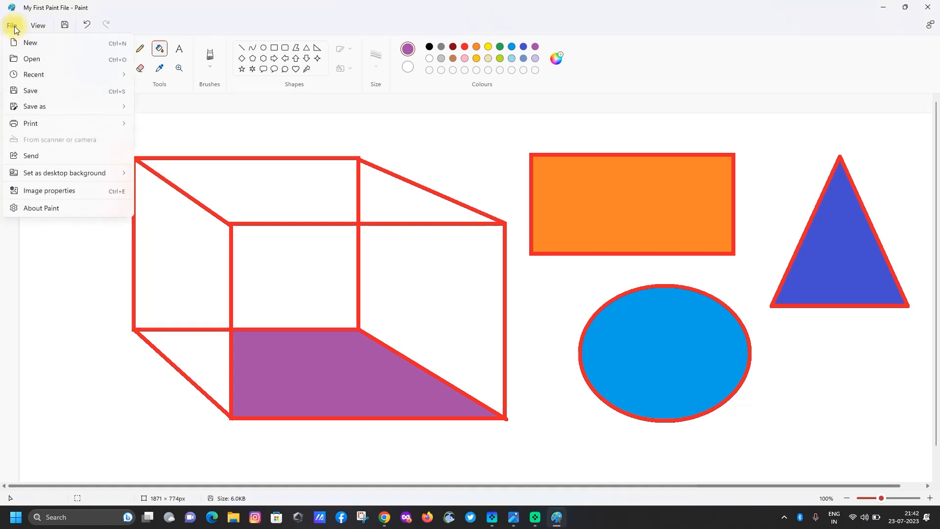
left_click(28, 91)
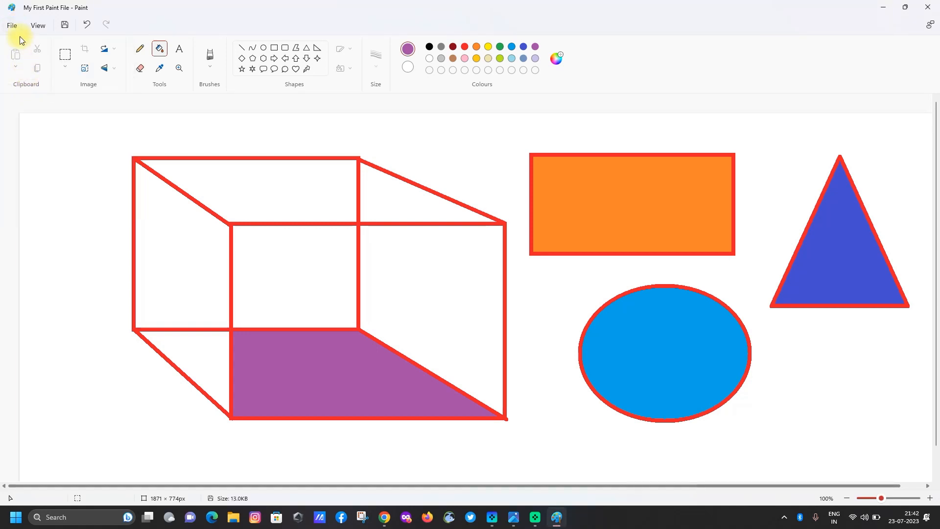
left_click(12, 27)
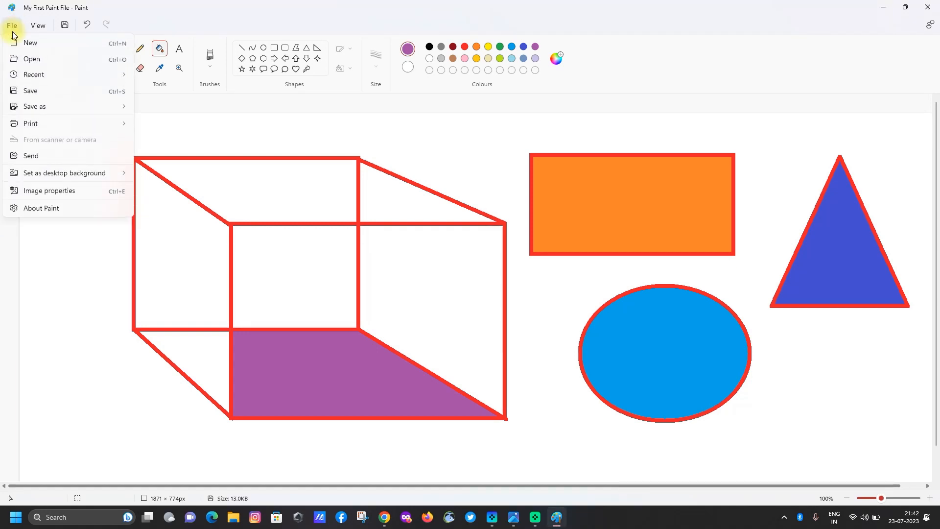
left_click(39, 91)
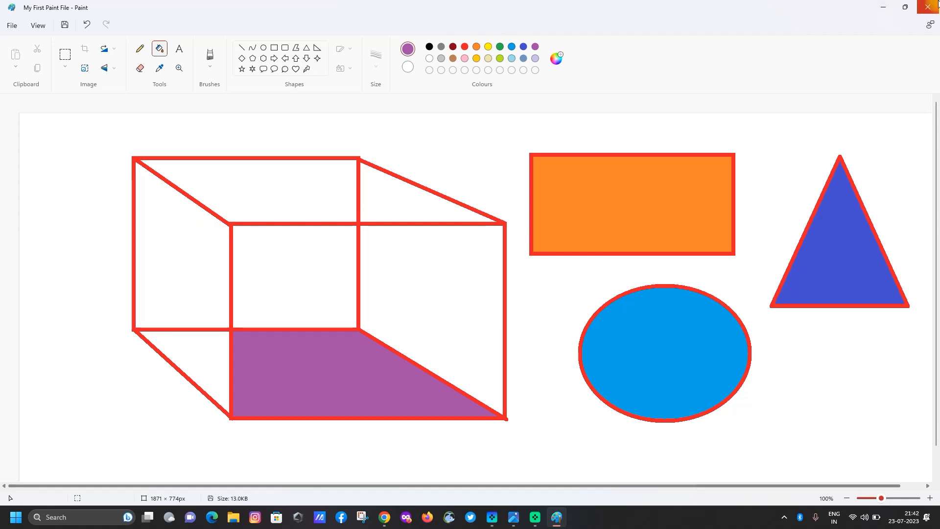
Close the Paint window and launch Paint again with a blank canvas.
left_click(927, 10)
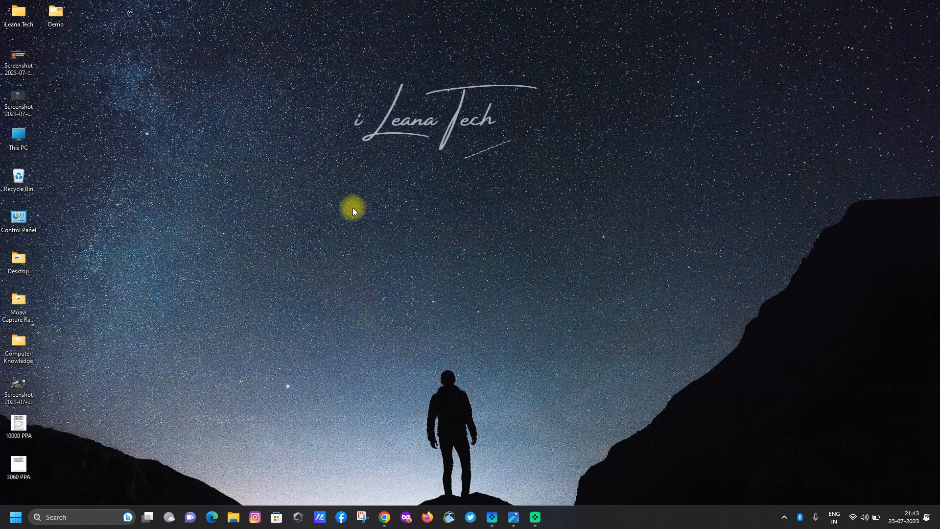
key("super")
type("paint")
left_click(64, 240)
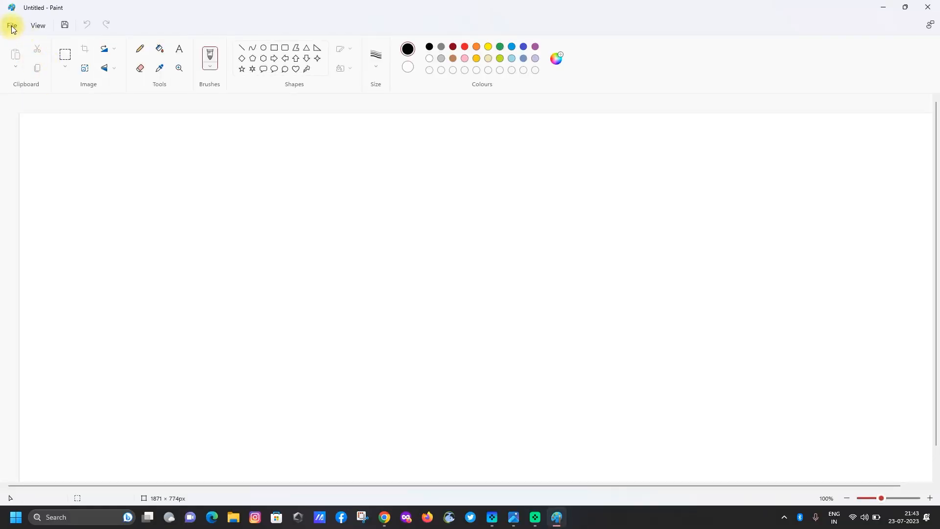
Open the picture My First Paint File from the Demo folder on the Desktop.
left_click(12, 27)
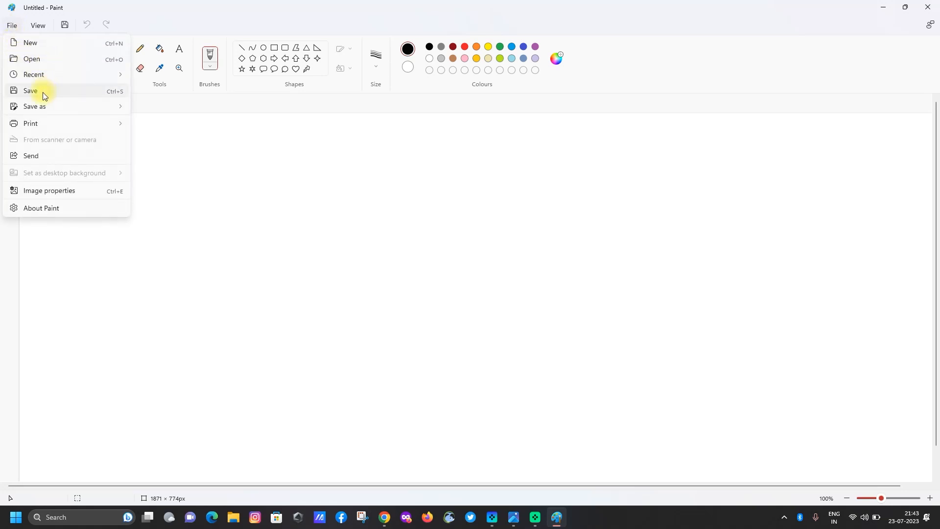
left_click(41, 62)
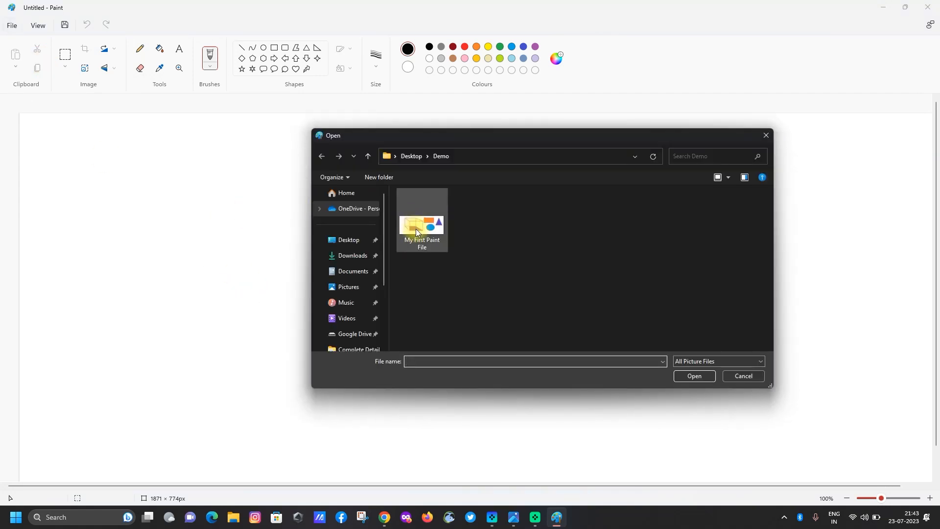
left_click(343, 243)
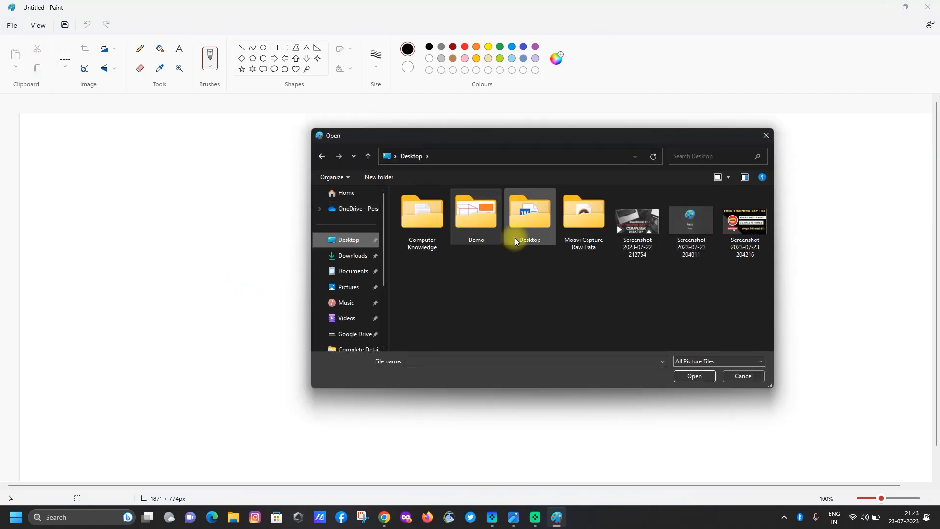
double_click(488, 218)
left_click(421, 228)
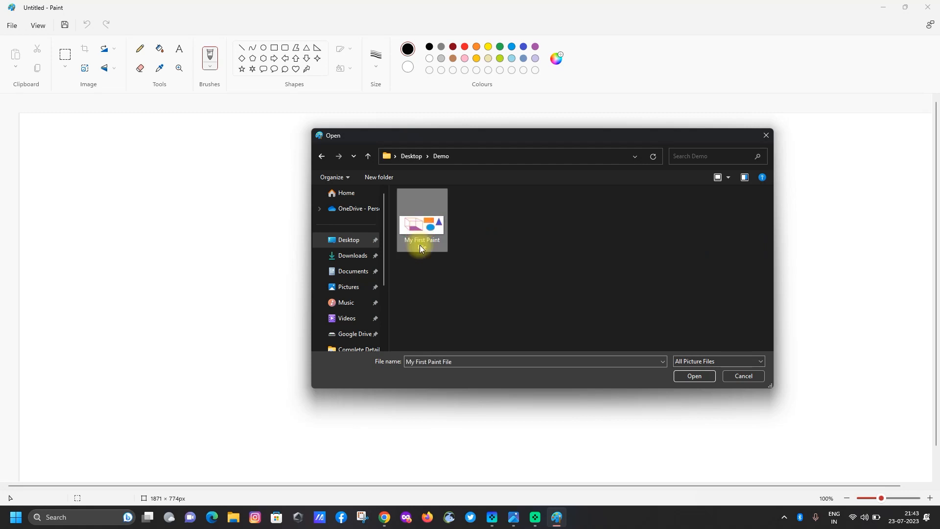
left_click(693, 377)
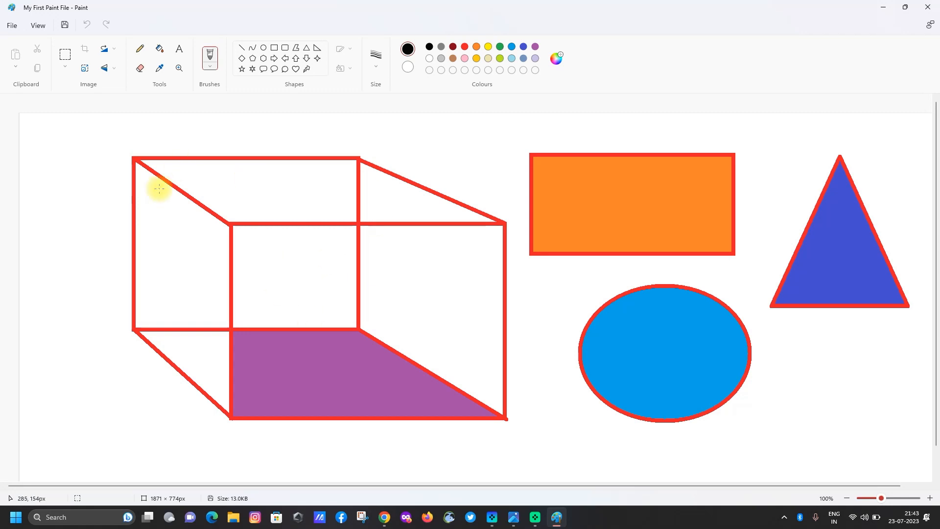
Create a new blank picture and save it in the Demo folder as My 2nd Paint File in PNG format.
left_click(13, 27)
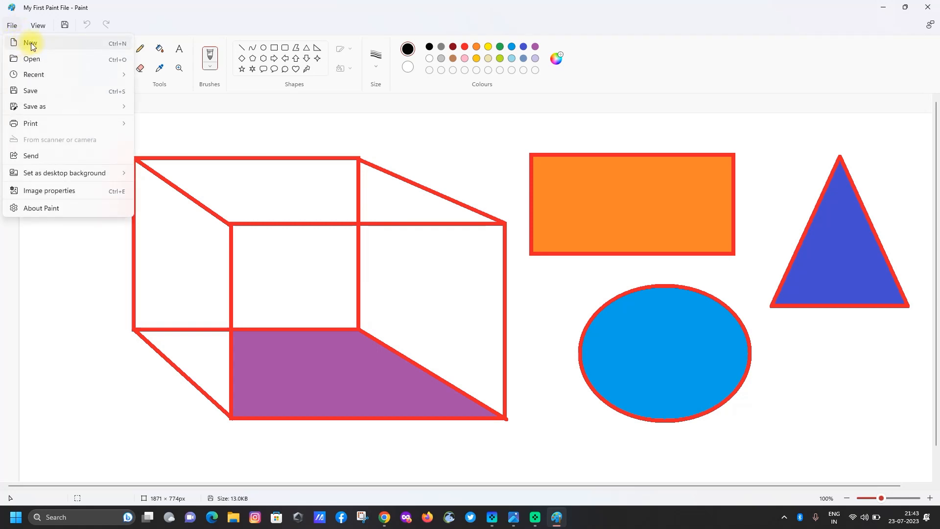
left_click(31, 43)
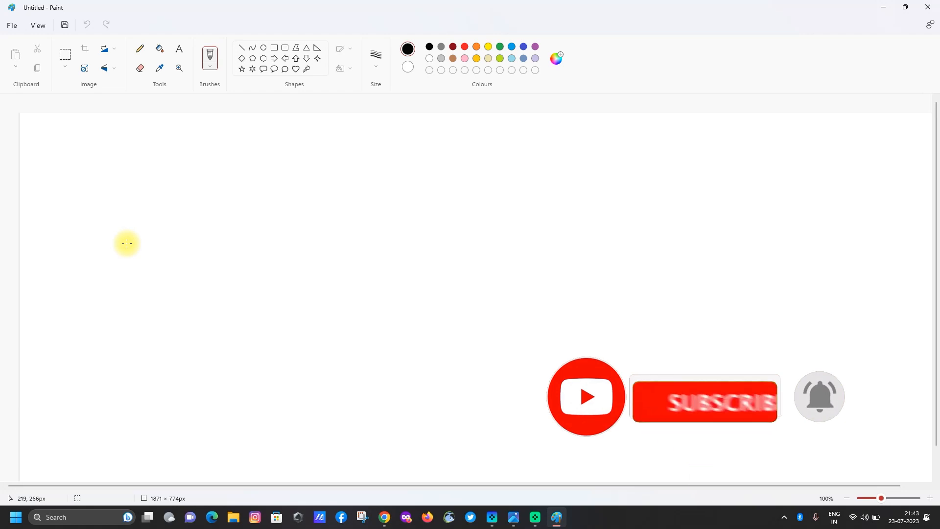
left_click(11, 25)
left_click(27, 93)
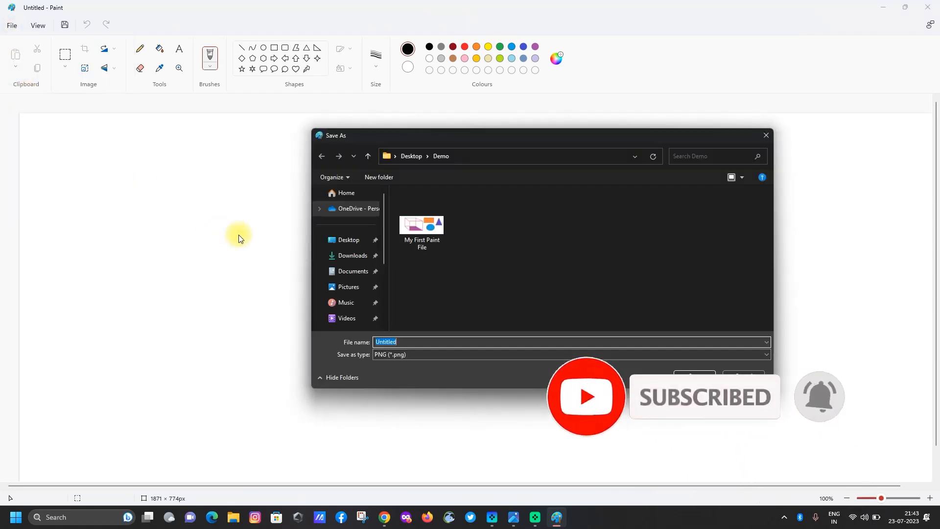
left_click(425, 231)
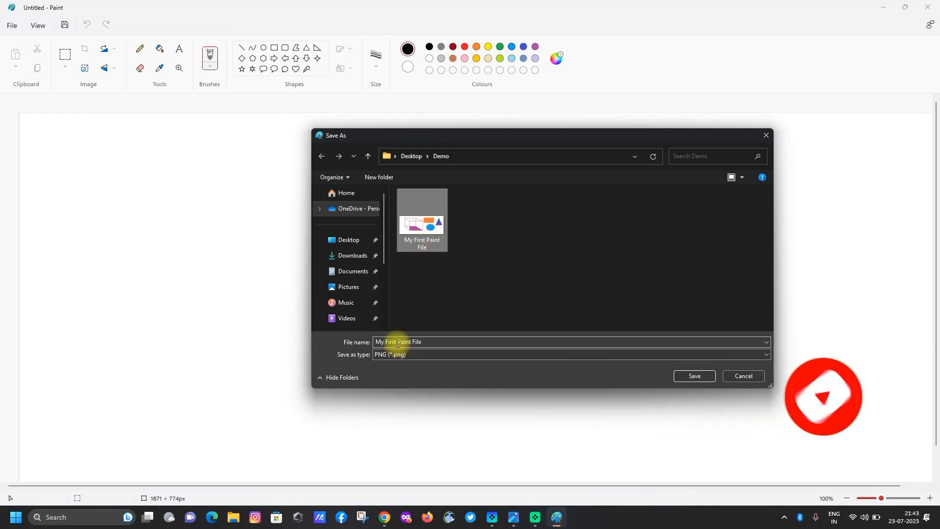
left_click(397, 343)
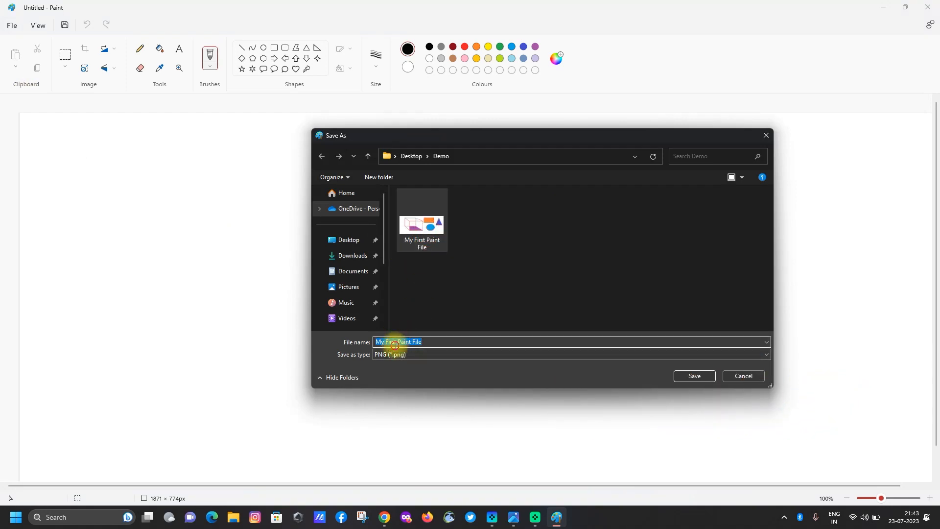
left_click(395, 341)
key("BackSpace")
key("BackSpace")
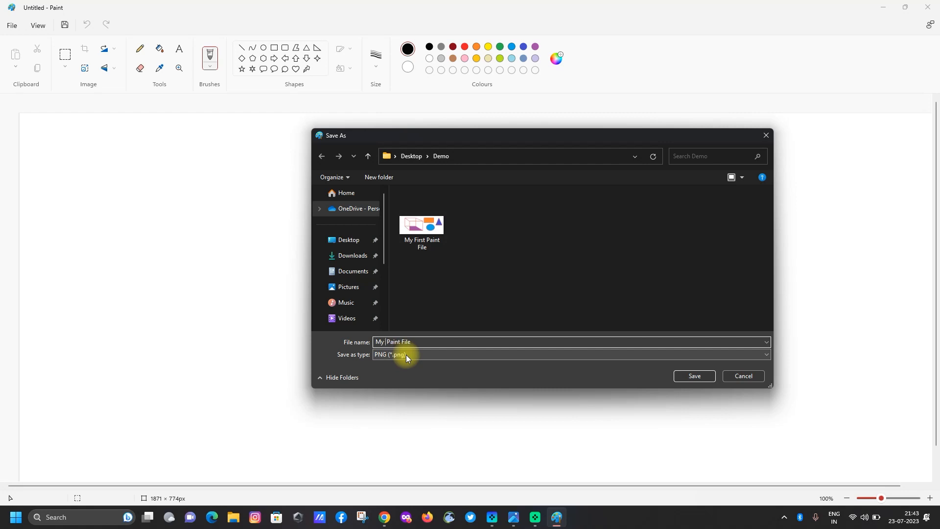
type("2nd")
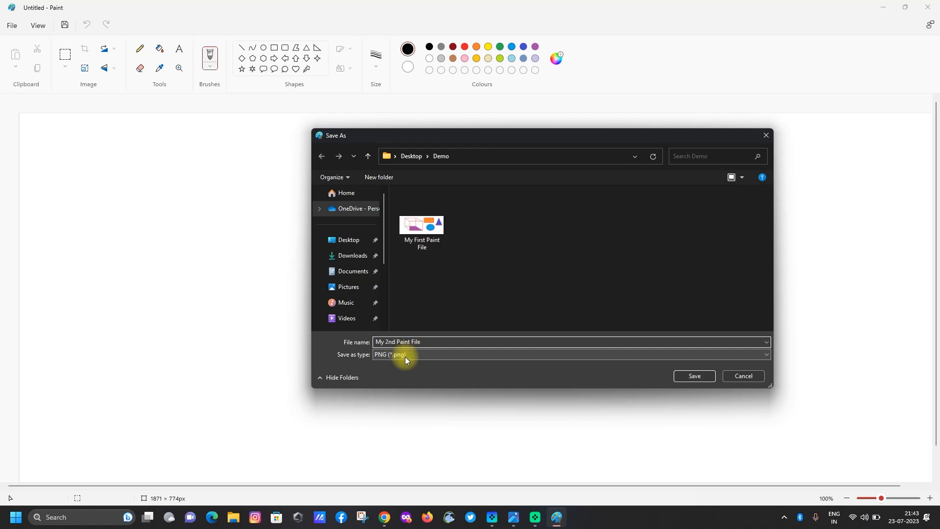
left_click(677, 376)
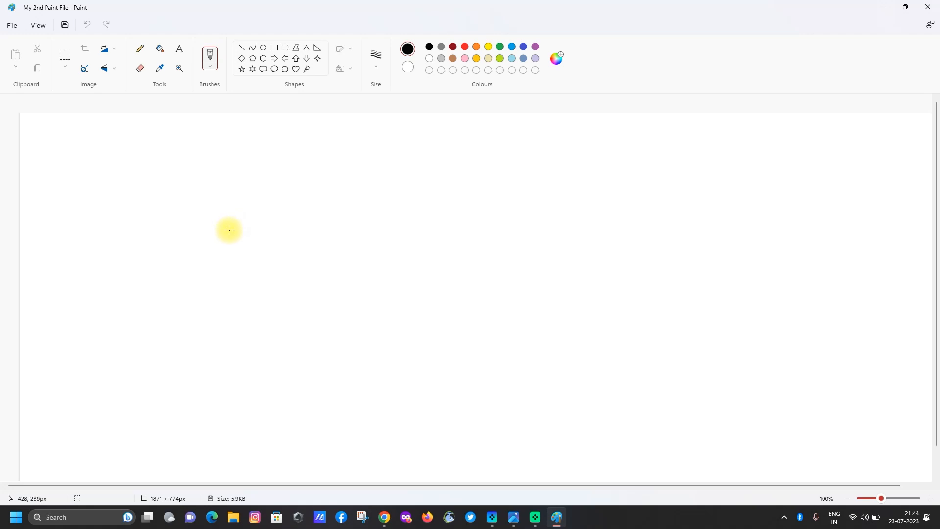
Choose a line thickness and draw a straight horizontal line about 794 px long across the upper part of the canvas.
left_click(242, 53)
left_click(380, 69)
left_click(392, 128)
left_click_drag(122, 168, 511, 168)
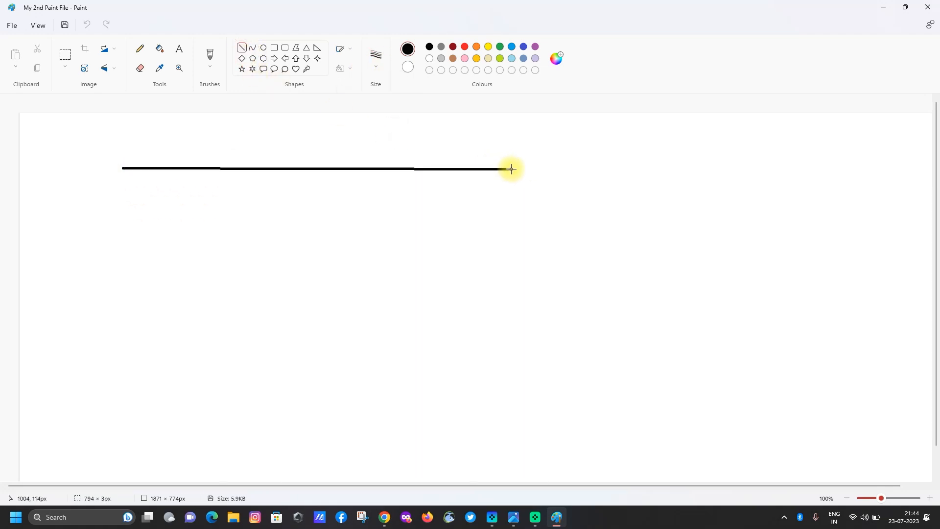
Draw a curve about 990 px wide below the line, bend it down near its start and up near its end, and deselect it.
left_click(253, 48)
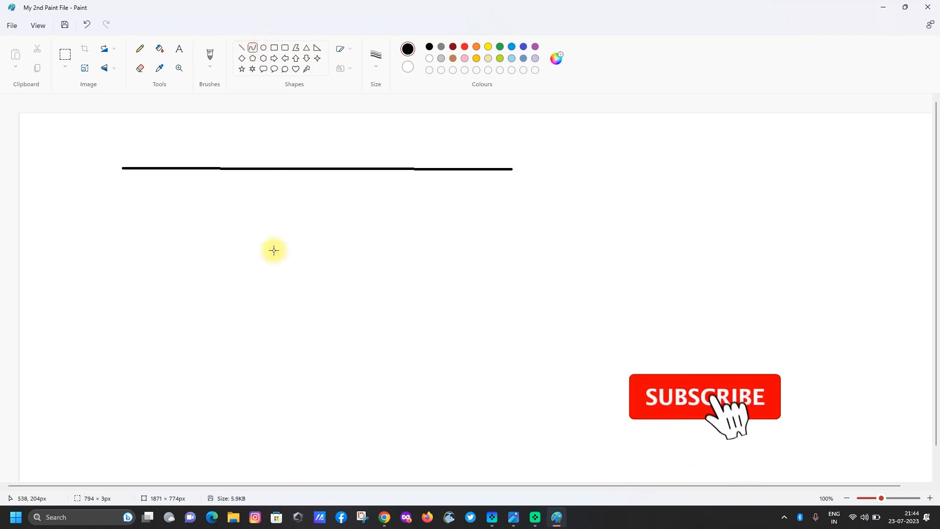
mouse_move(108, 261)
left_mouse_down()
mouse_move(447, 243)
mouse_move(581, 275)
mouse_move(592, 257)
left_mouse_up()
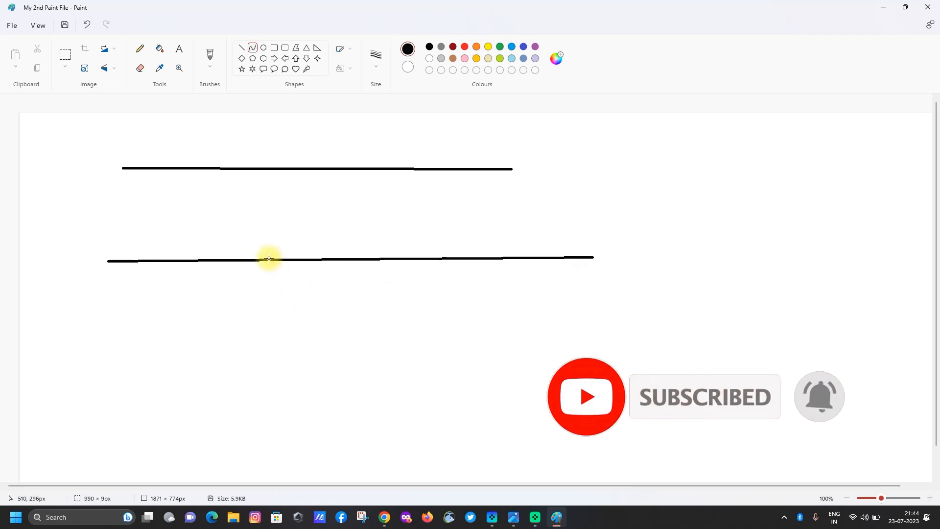
left_click_drag(224, 260, 262, 388)
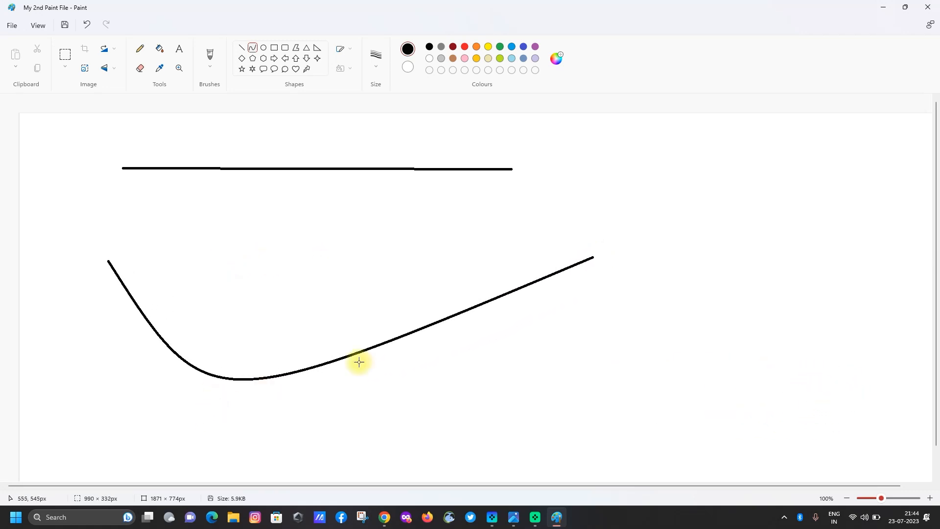
left_click_drag(481, 309, 281, 105)
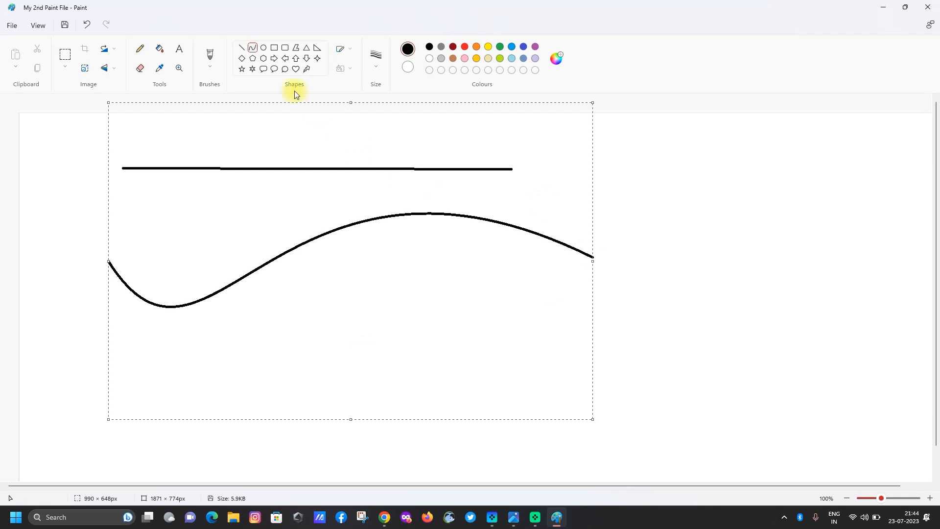
left_click(844, 248)
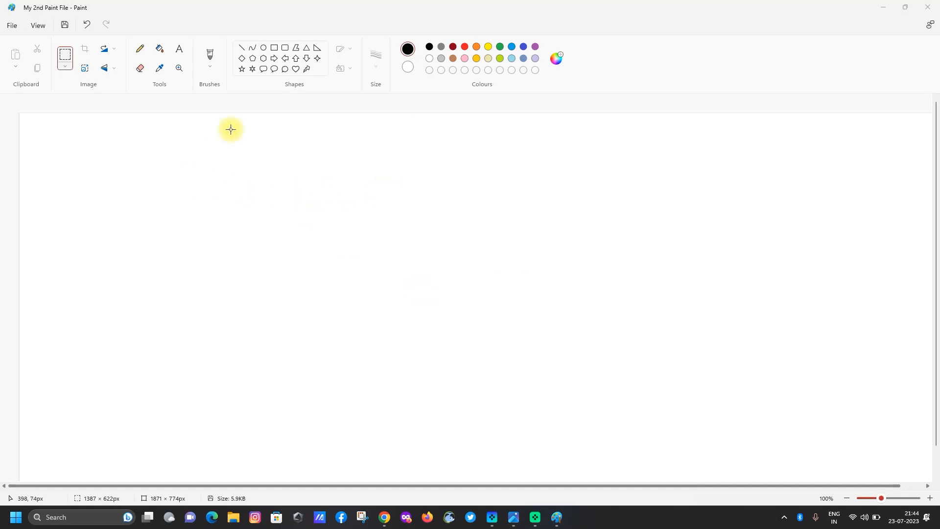
Draw two adjoining rectangles for the house walls, about 238 × 355 px and, to its right, about 674 × 355 px.
left_click(274, 48)
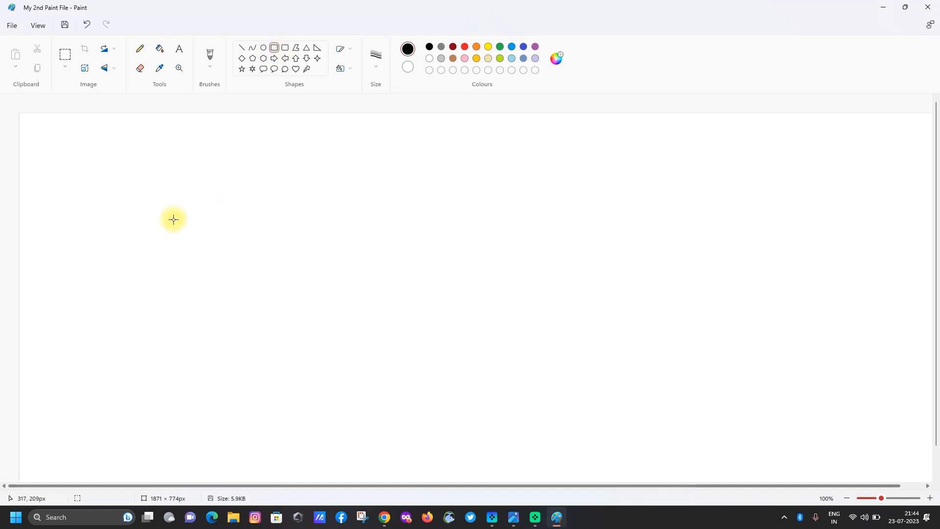
left_click_drag(158, 240, 274, 414)
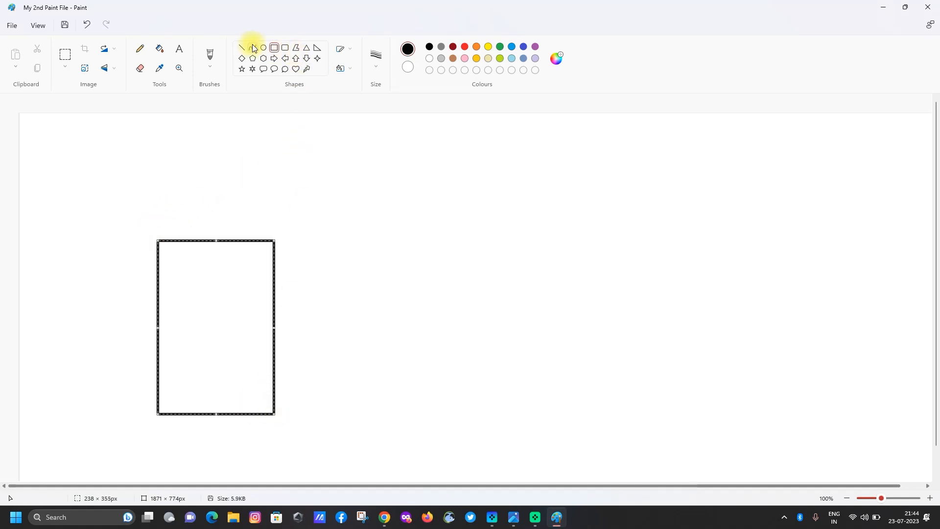
left_click(274, 47)
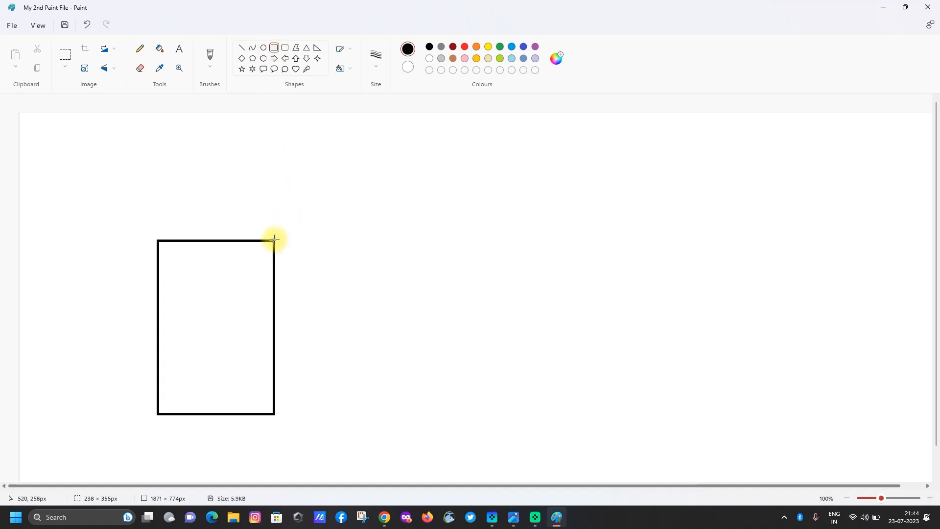
left_click_drag(274, 240, 603, 413)
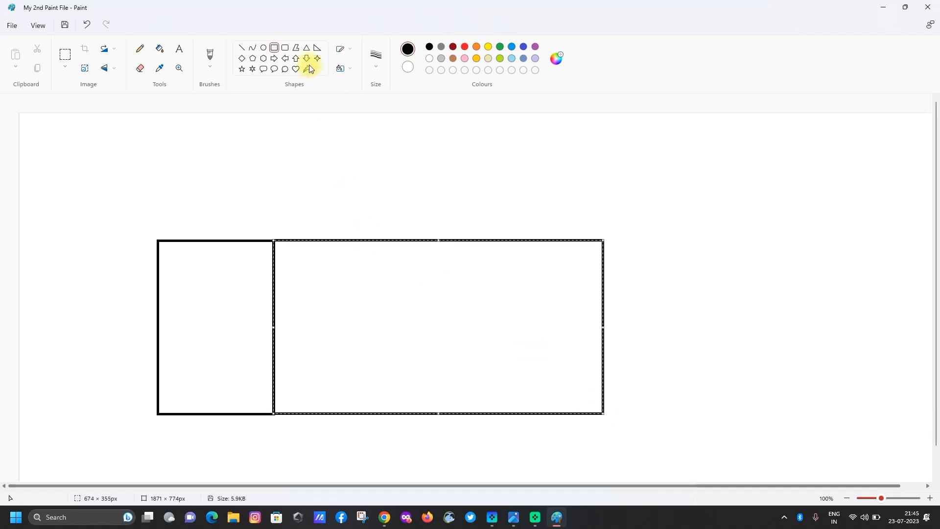
Draw the house roof with straight lines: a gable peak over the narrow rectangle, a sloping far edge and a ridge about 689 px long.
left_click(242, 47)
left_click_drag(158, 239, 224, 139)
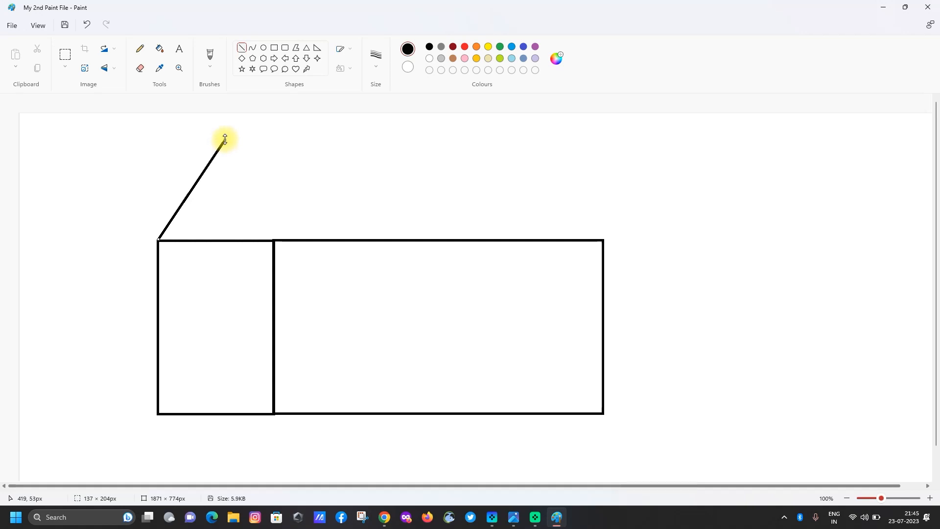
left_click(243, 47)
left_click_drag(225, 140, 272, 243)
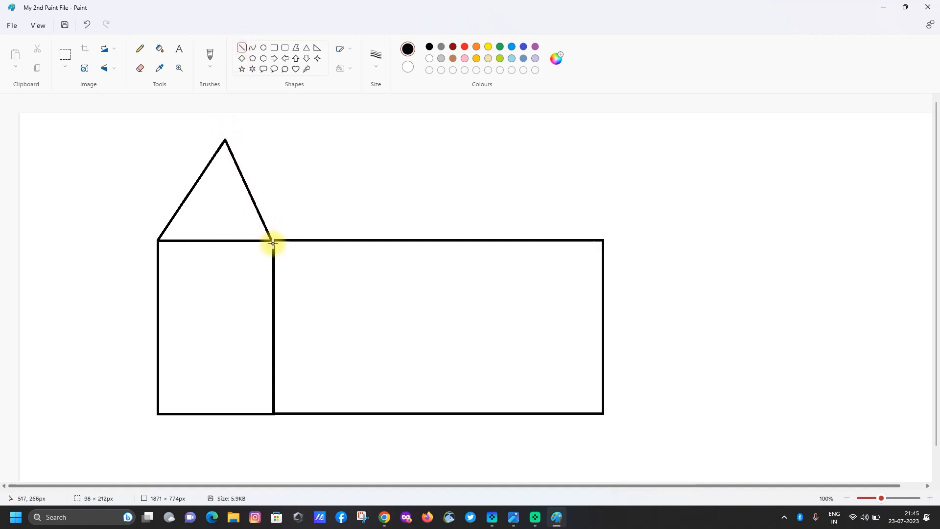
left_click_drag(603, 240, 544, 128)
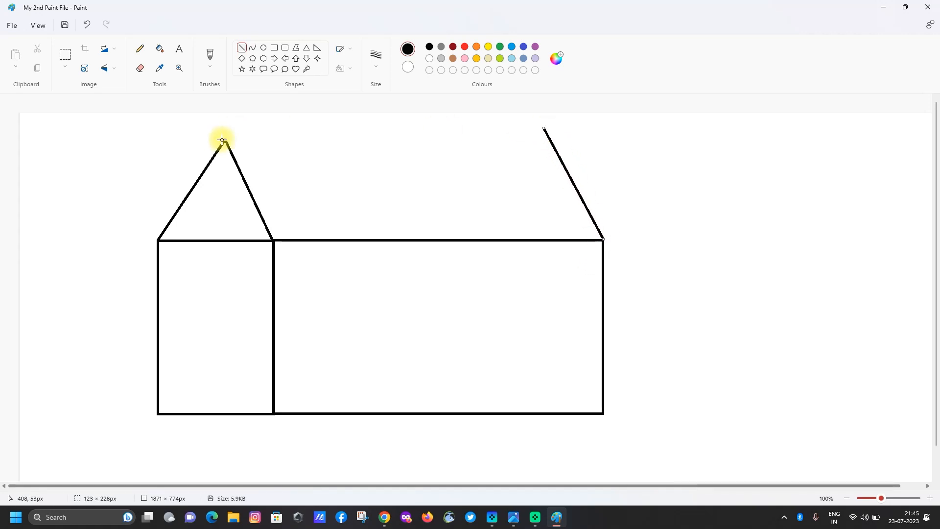
left_click_drag(226, 140, 563, 140)
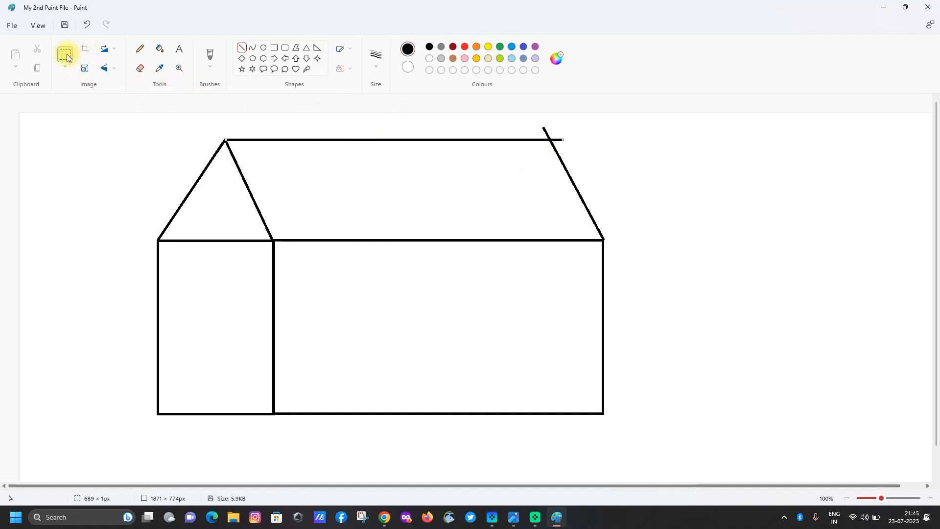
Erase the line ends that overshoot the roof's upper-right corner, working at 300% zoom.
left_click(140, 68)
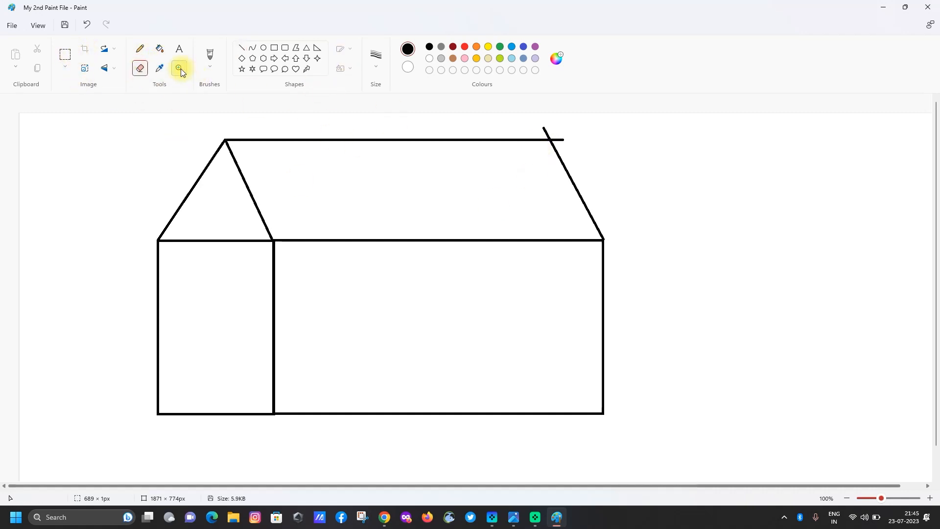
left_click(179, 66)
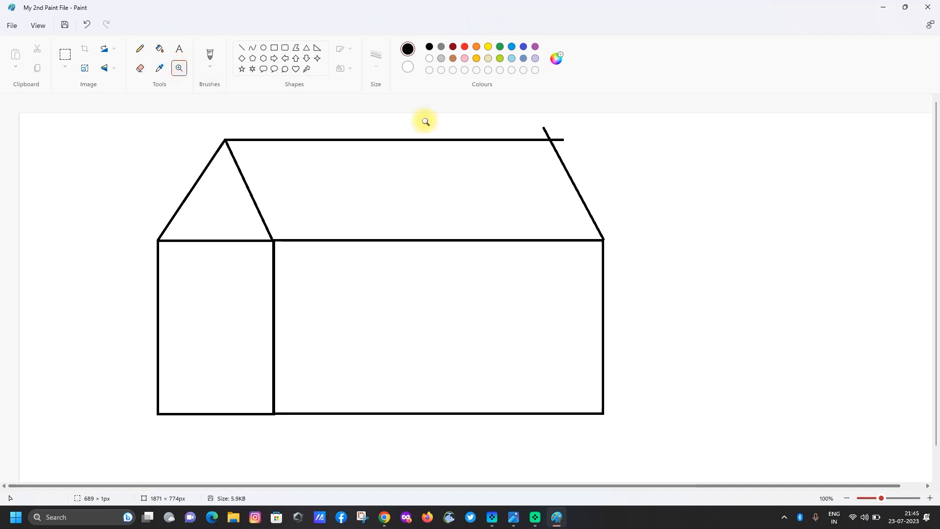
left_click(543, 156)
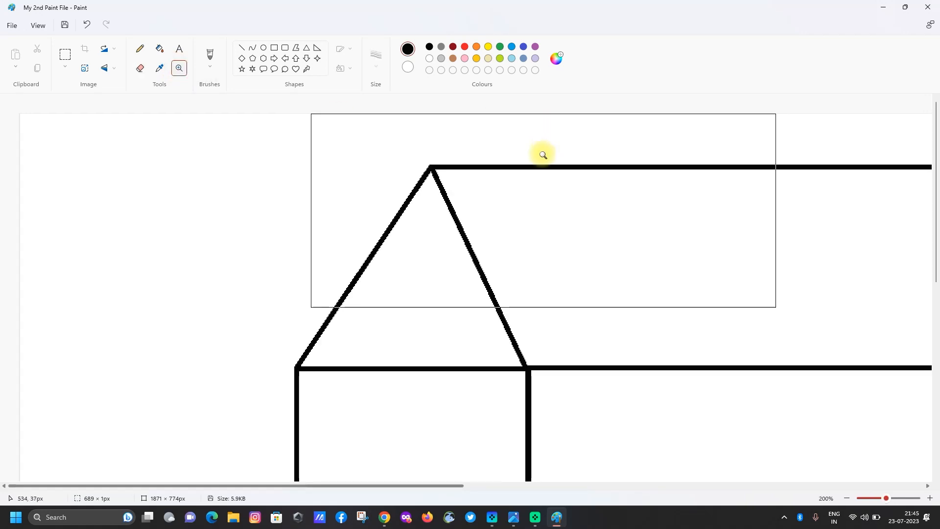
left_click_drag(416, 485, 715, 485)
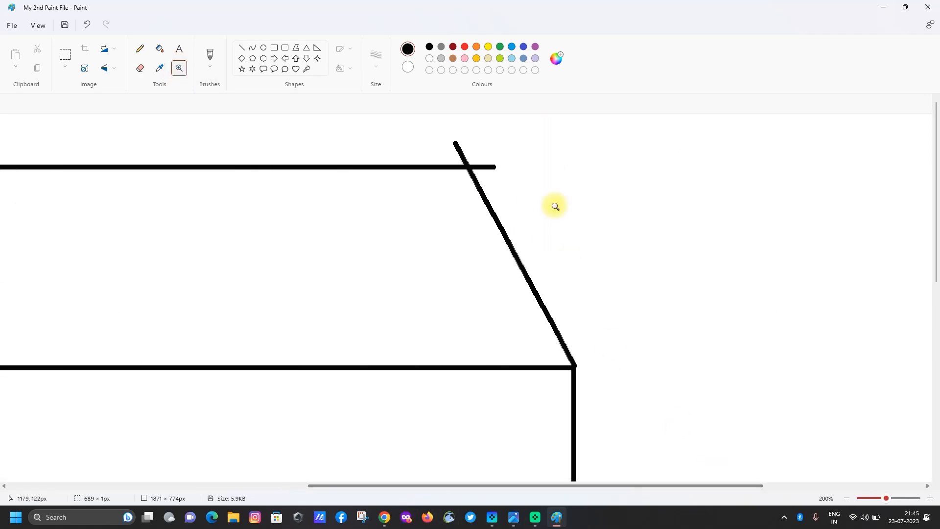
left_click(525, 153)
left_click(140, 68)
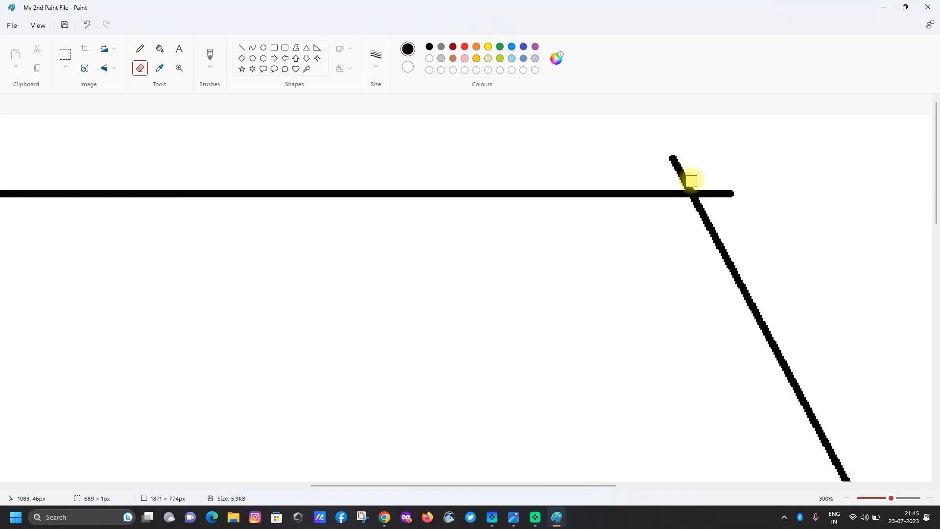
mouse_move(683, 179)
left_mouse_down()
mouse_move(669, 155)
mouse_move(709, 193)
mouse_move(742, 190)
left_mouse_up()
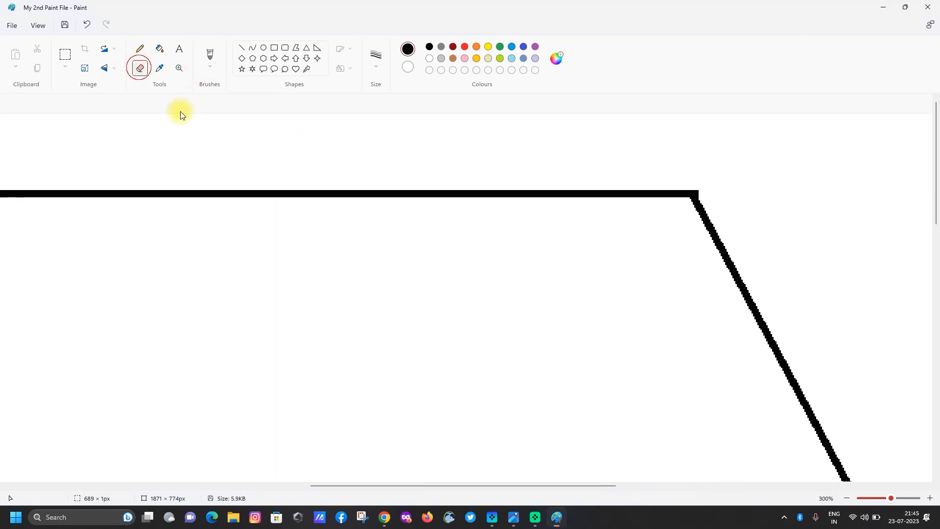
Draw an open door panel inside the narrow wall with a vertical line and a slanted line about 97 × 47 px, and fill it black.
left_click_drag(891, 498, 882, 498)
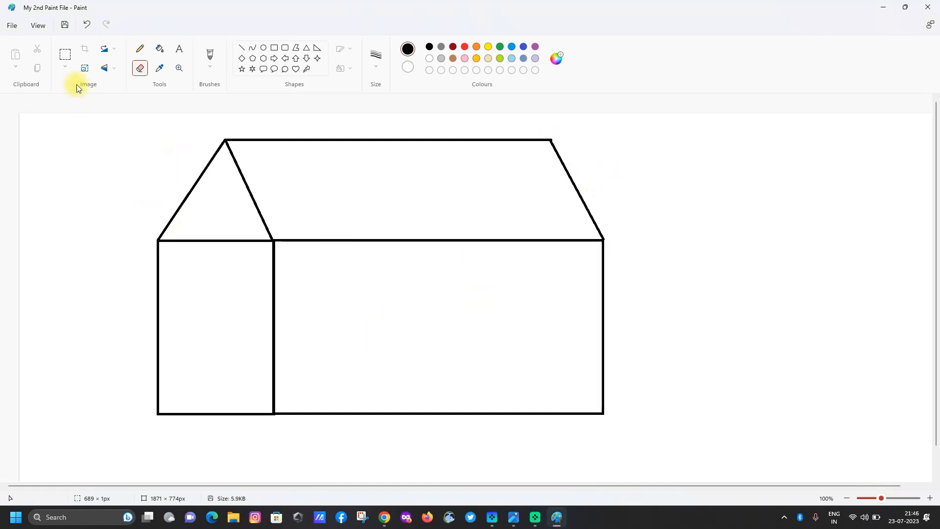
left_click(245, 50)
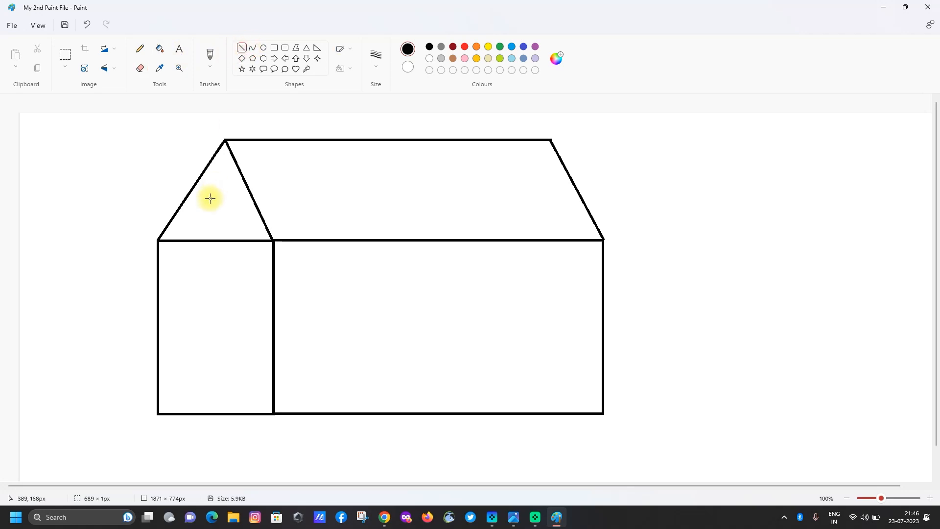
mouse_move(204, 242)
left_mouse_down()
mouse_move(204, 399)
mouse_move(204, 388)
mouse_move(157, 414)
left_mouse_up()
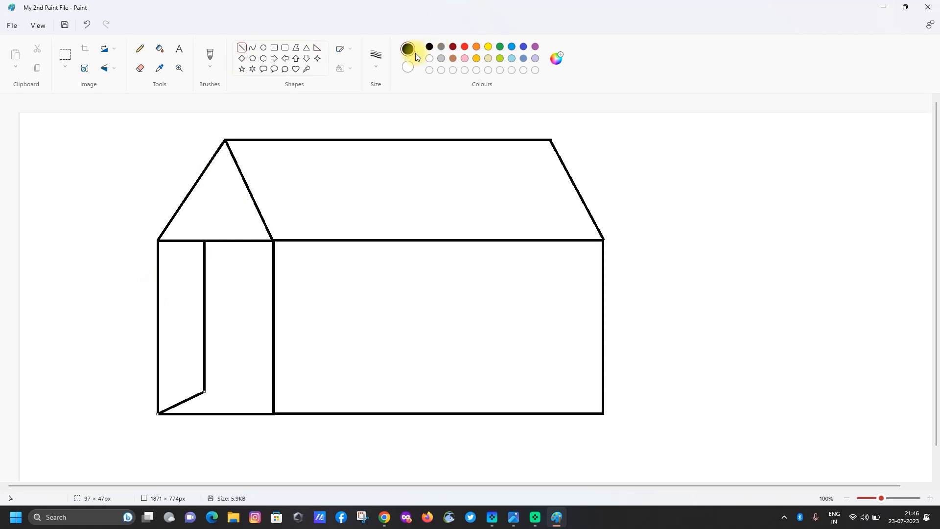
left_click(159, 49)
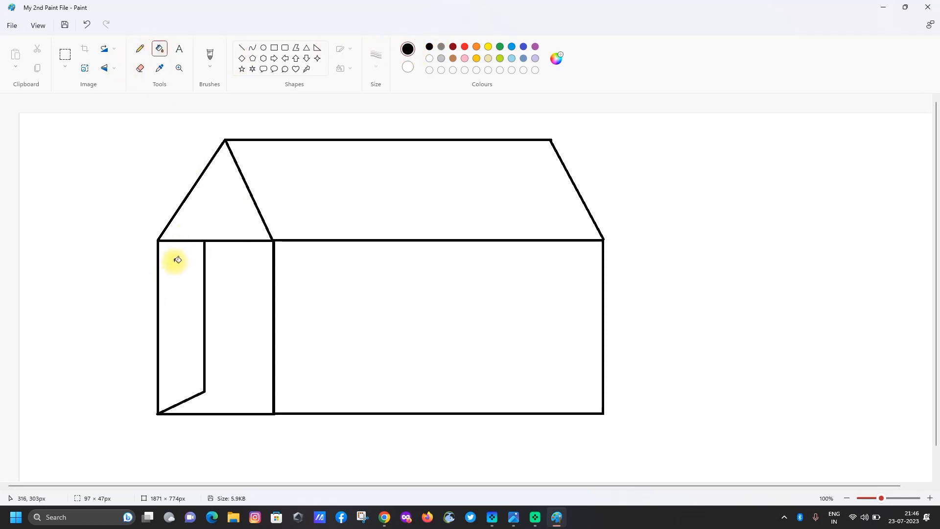
left_click(175, 259)
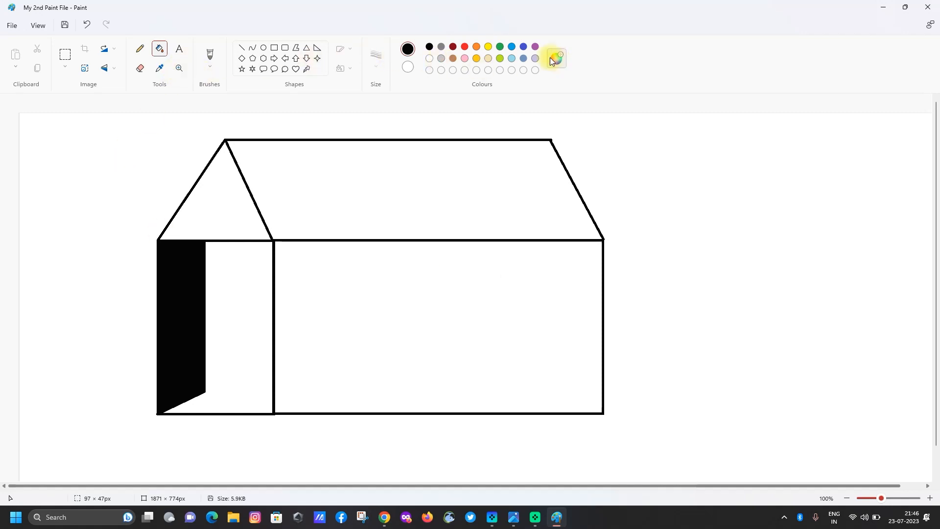
Try to choose a custom foreground colour from the Edit colours spectrum.
left_click(154, 54)
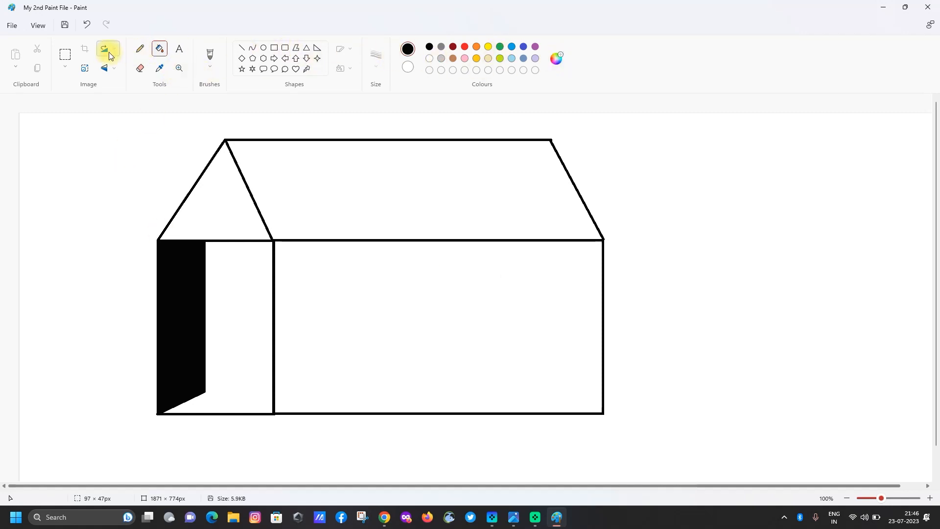
left_click(558, 61)
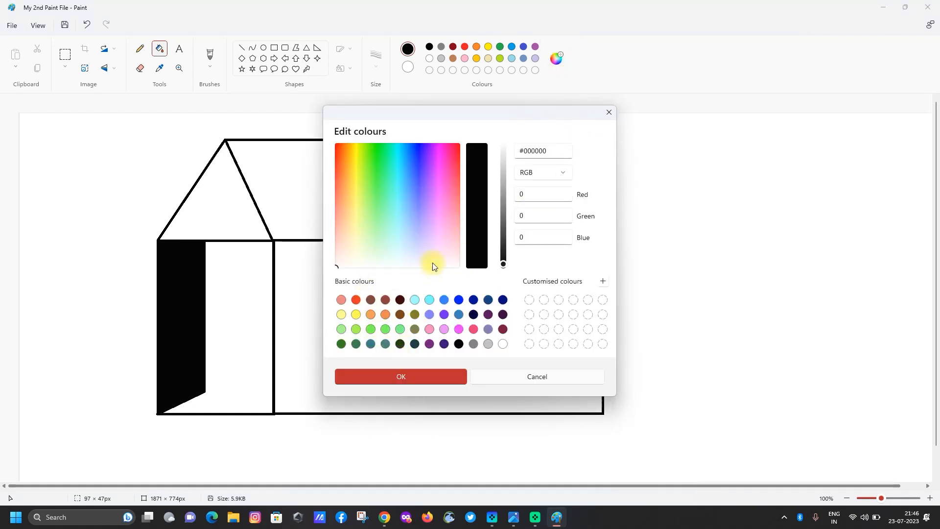
left_click_drag(435, 217, 360, 177)
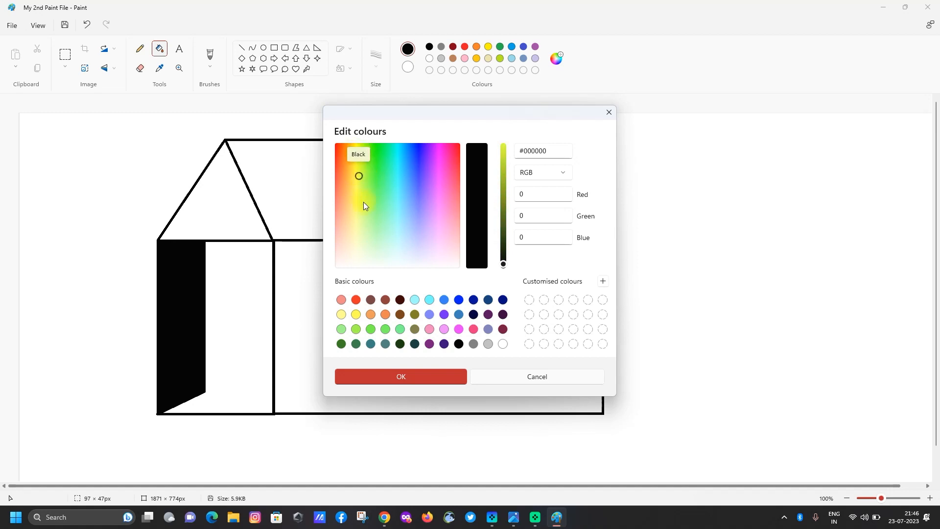
left_click(415, 374)
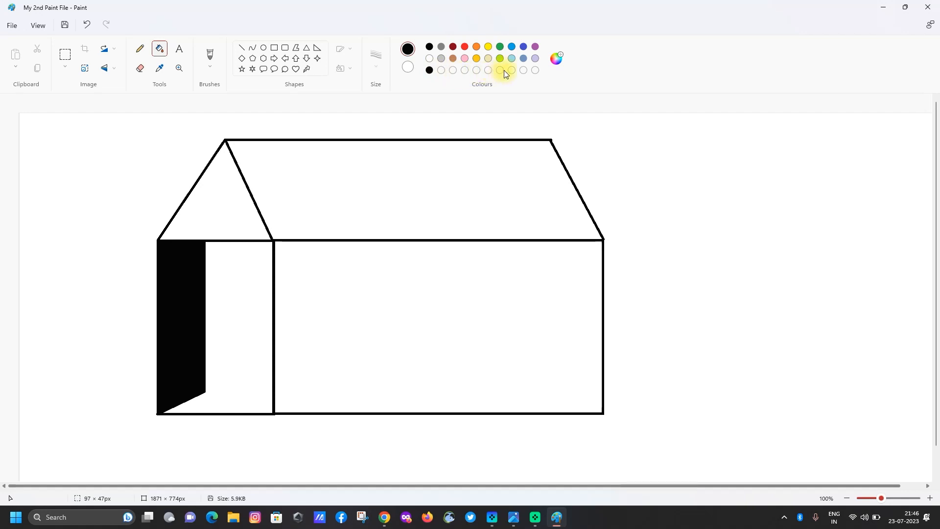
left_click(554, 59)
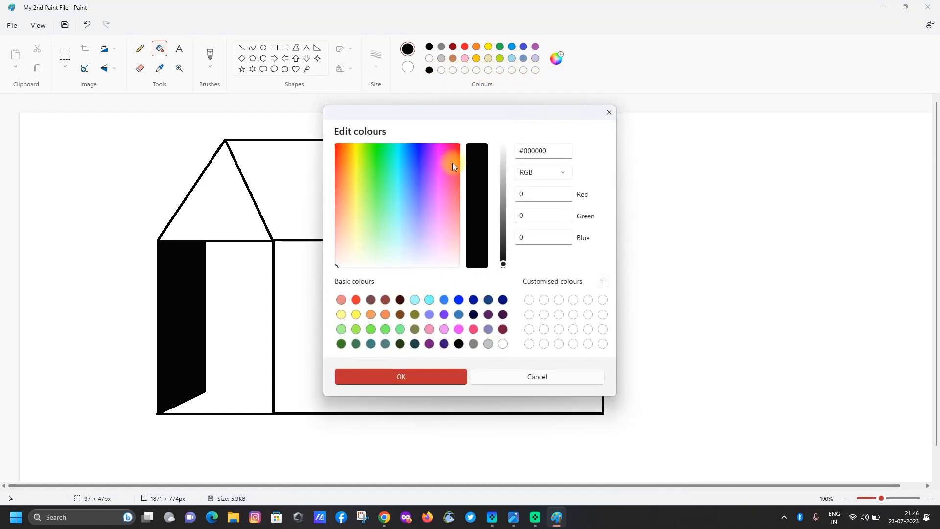
left_click(454, 162)
left_click(494, 370)
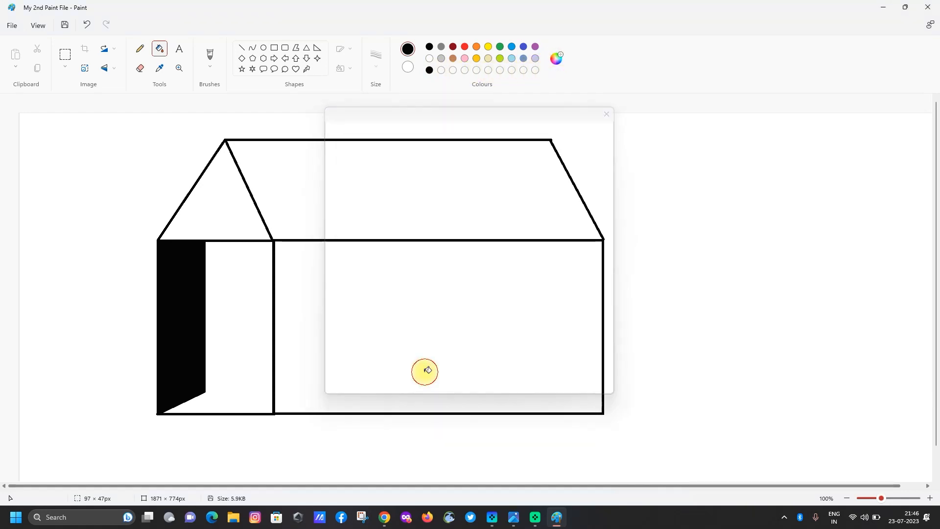
Add custom red #FF1F4D and light yellow #FFFD5E to the palette, leaving the yellow as the background colour.
left_click(409, 68)
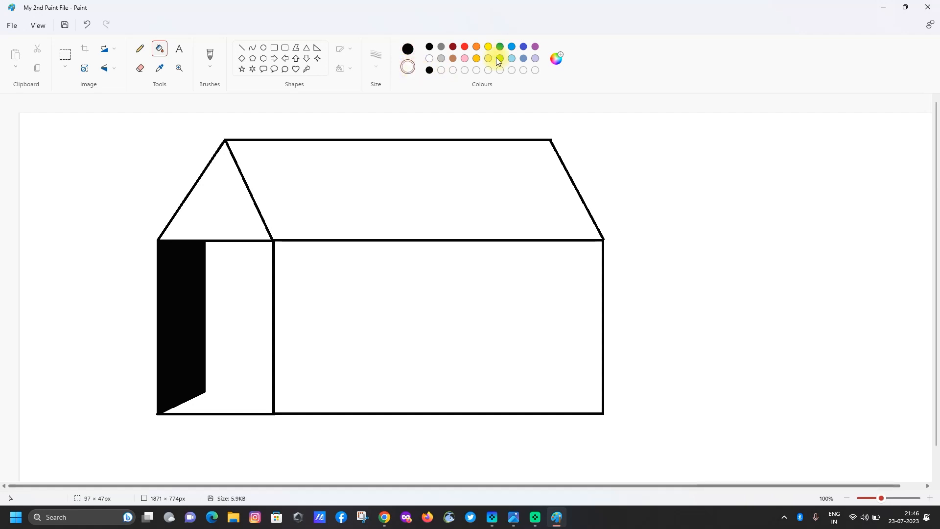
left_click(559, 60)
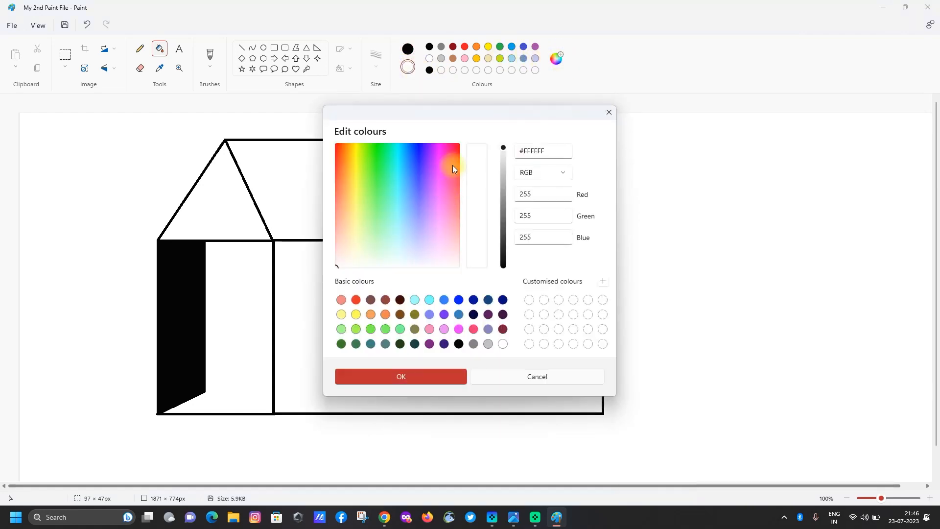
left_click(456, 158)
left_click(431, 376)
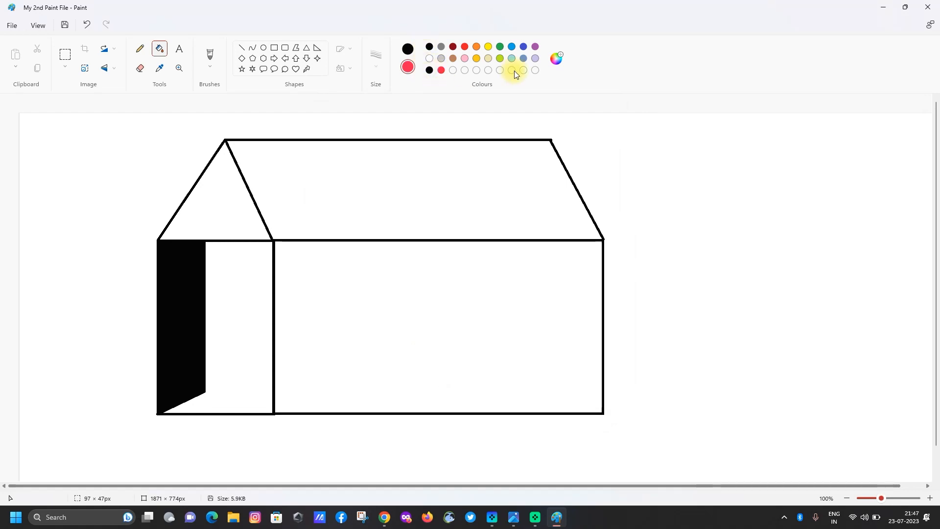
left_click(557, 58)
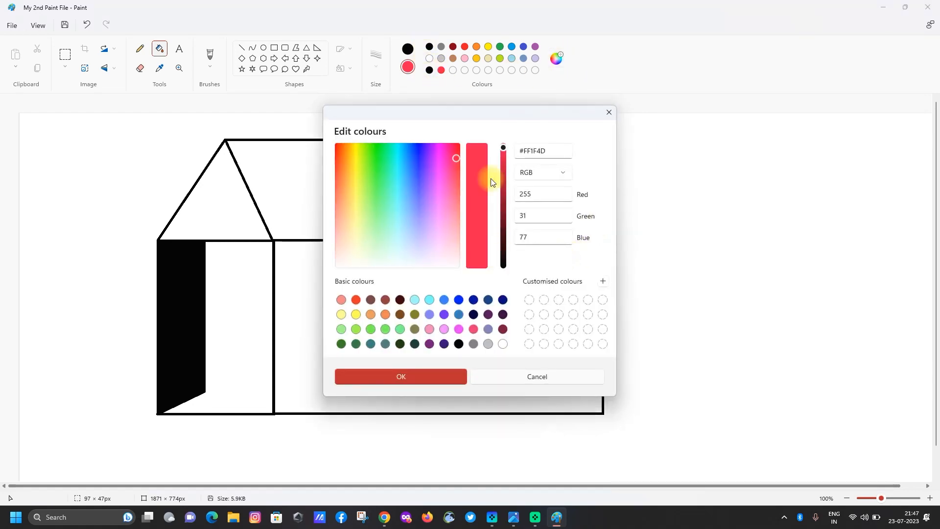
left_click(356, 190)
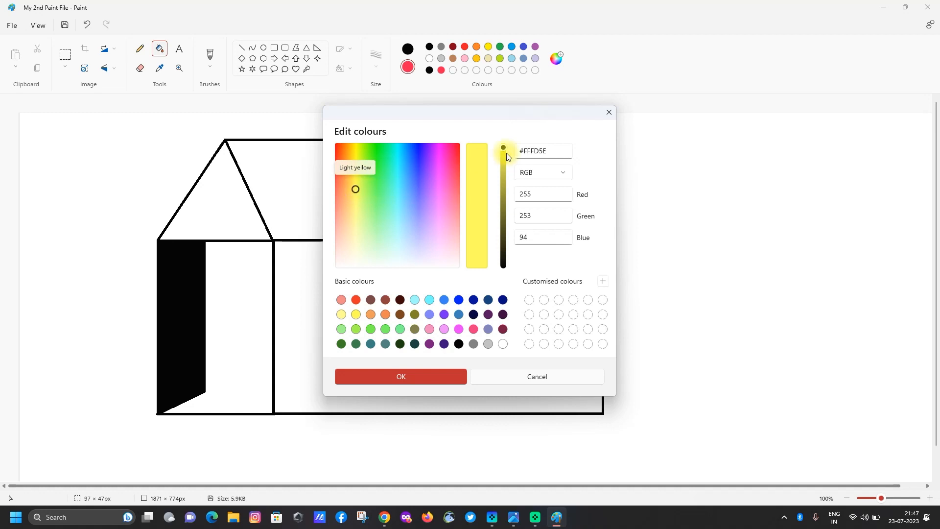
left_click(460, 371)
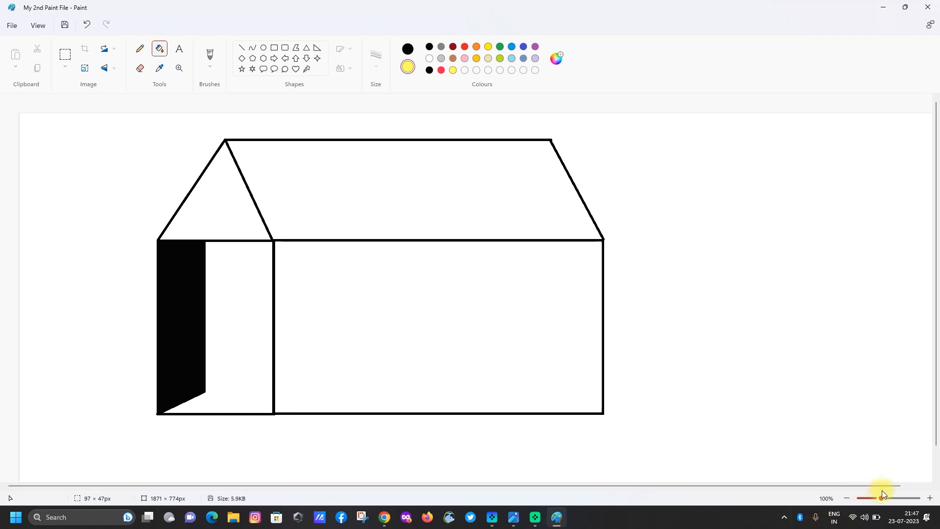
Close My 2nd Paint File, saving the changes.
left_click(927, 7)
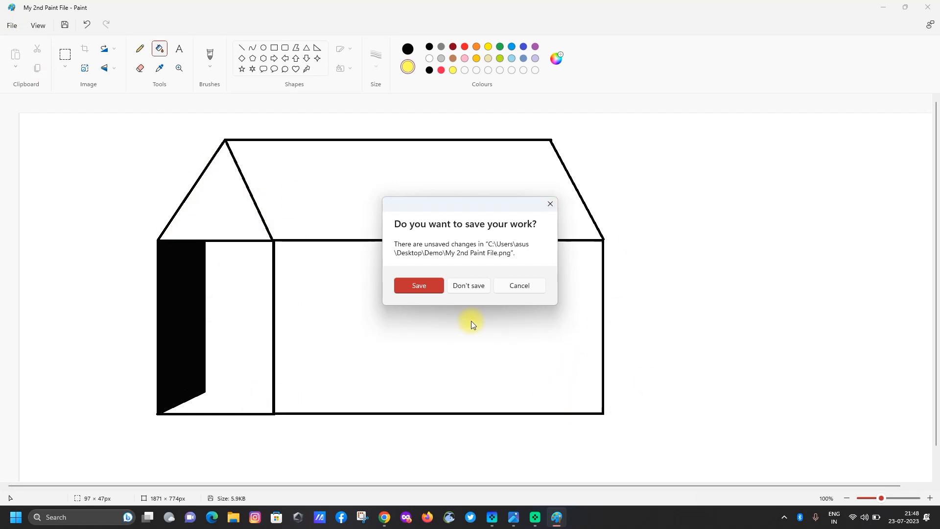
left_click(422, 289)
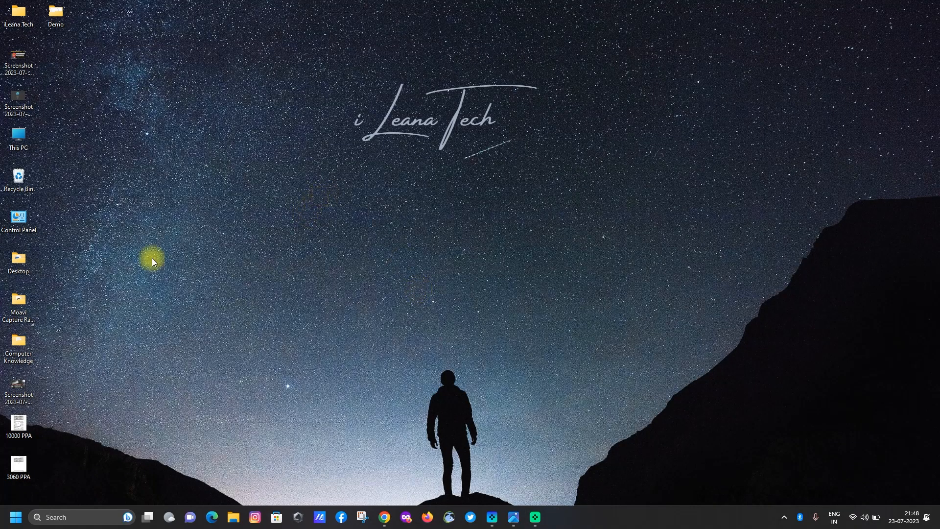
left_click(22, 61)
mouse_move(22, 61)
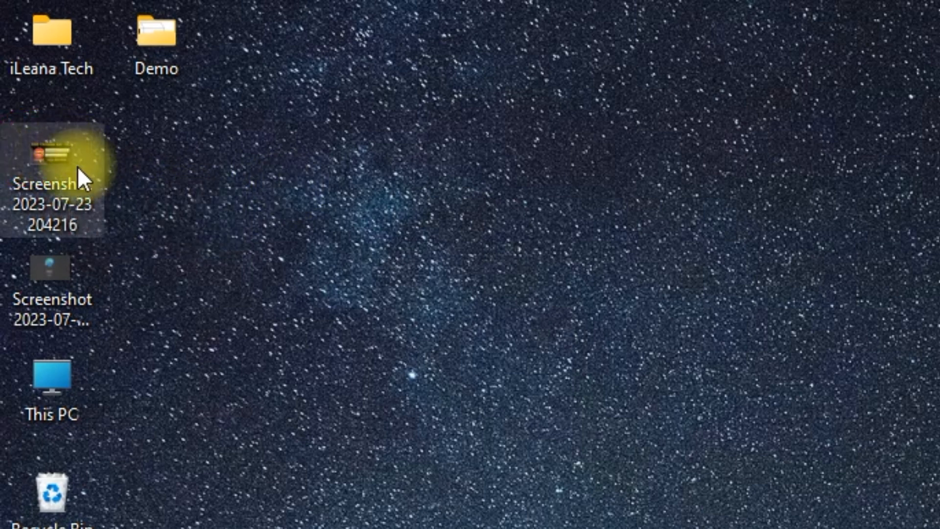
left_click(83, 277)
left_click(61, 154)
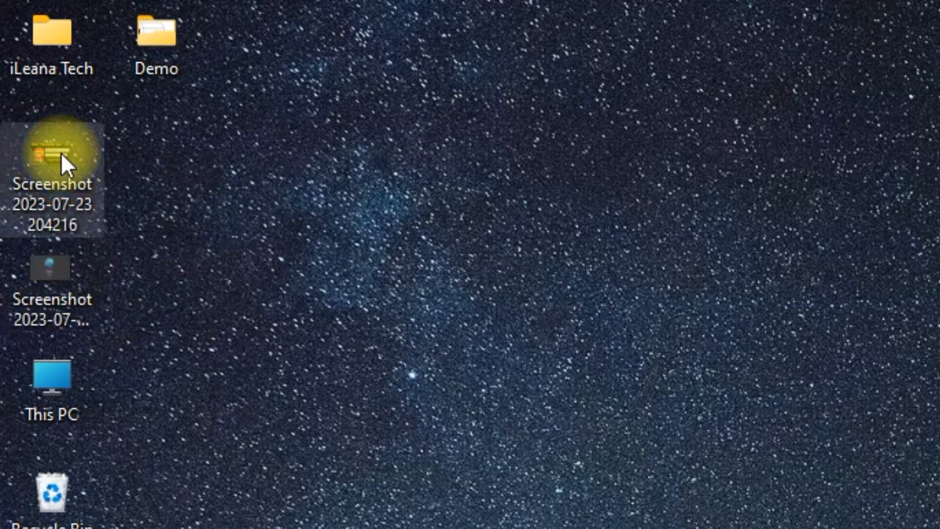
right_click(62, 154)
mouse_move(211, 289)
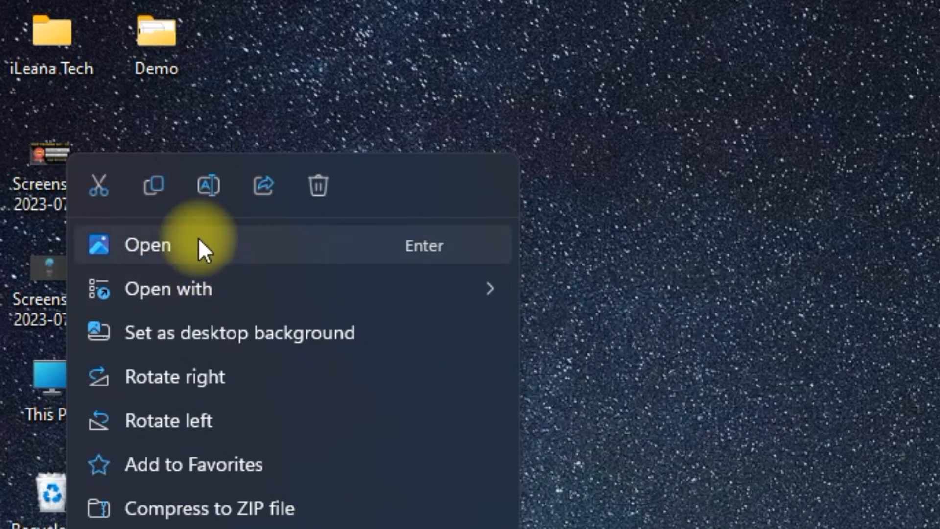
left_click(199, 240)
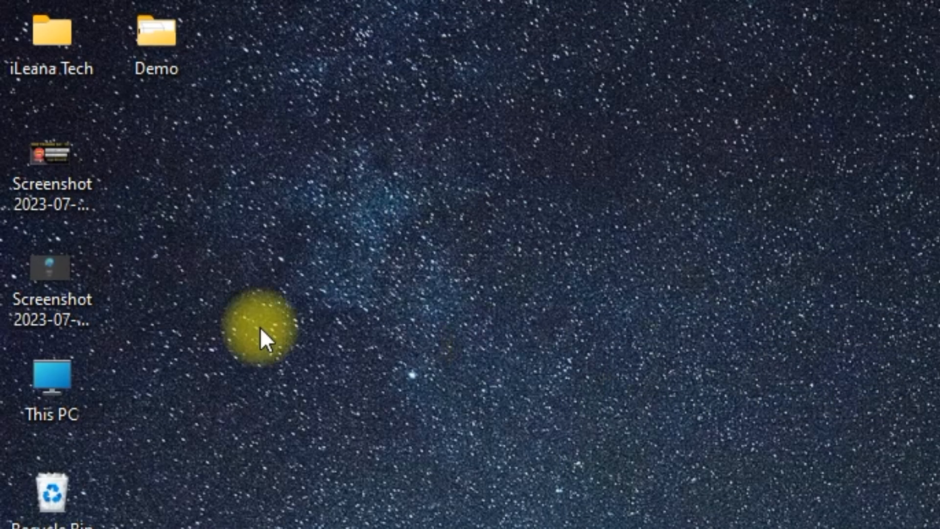
left_click(57, 148)
right_click(57, 148)
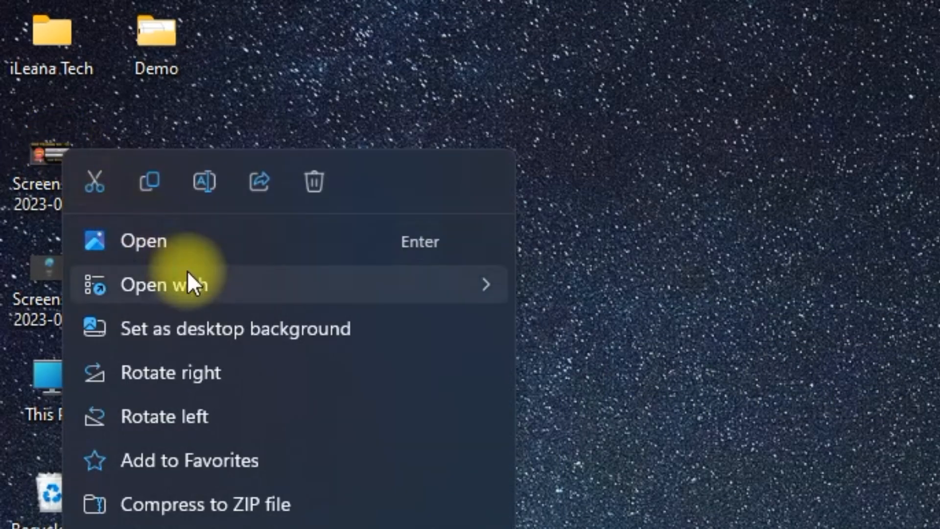
mouse_move(189, 276)
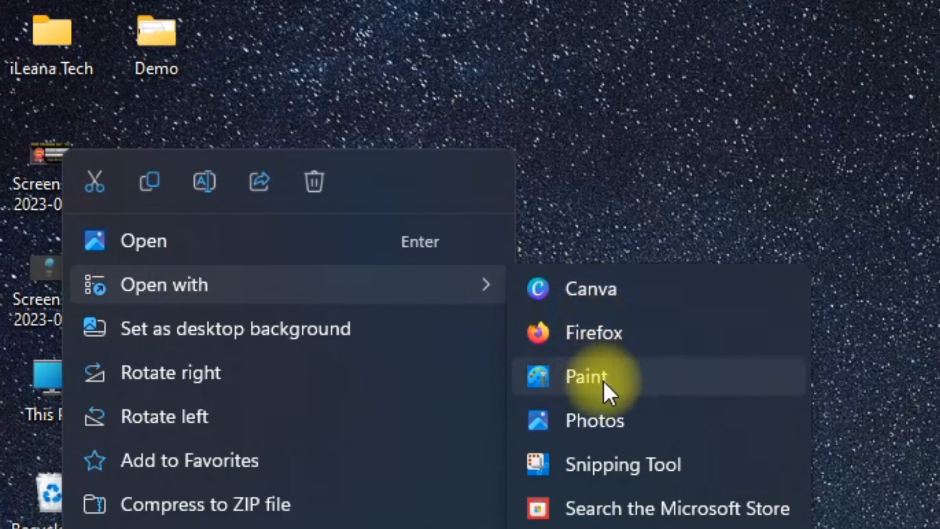
left_click(623, 380)
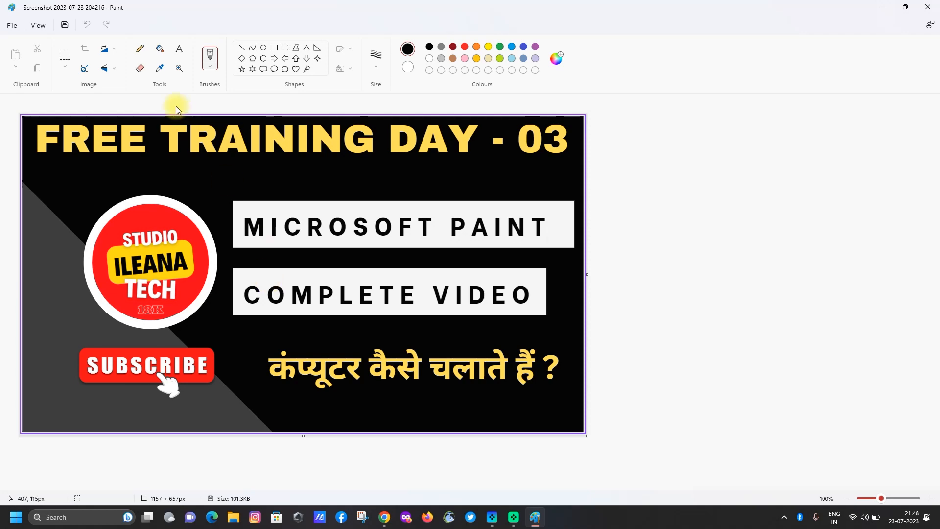
Resize the screenshot image to 50 percent with the horizontal and vertical proportions linked.
left_click(86, 70)
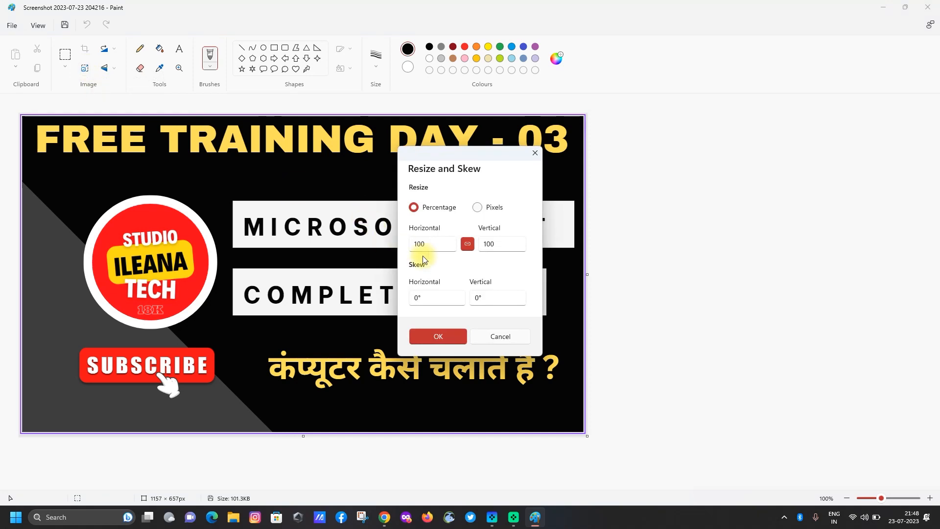
left_click(413, 244)
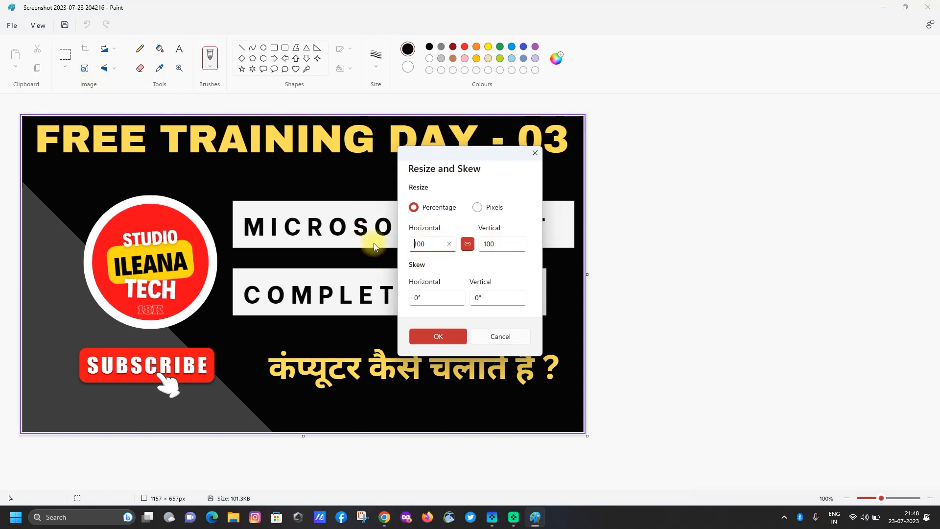
left_click_drag(428, 244, 401, 247)
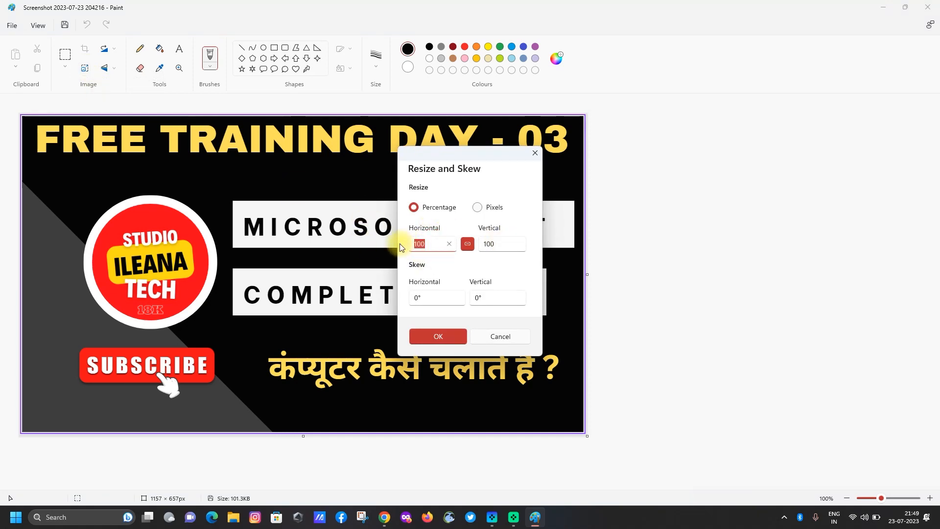
type("50")
left_click(445, 337)
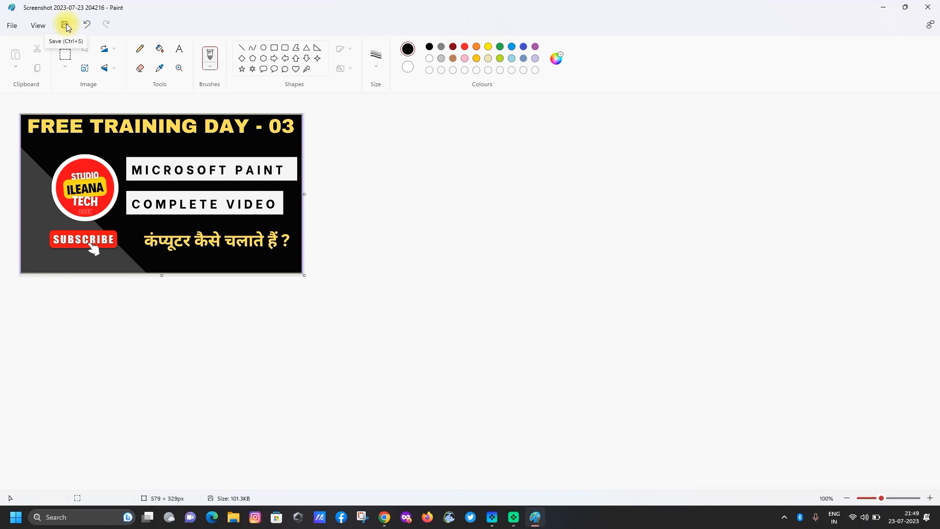
Check the original screenshot file's dimensions and size on the desktop, and return to Paint.
key("super+d")
mouse_move(21, 59)
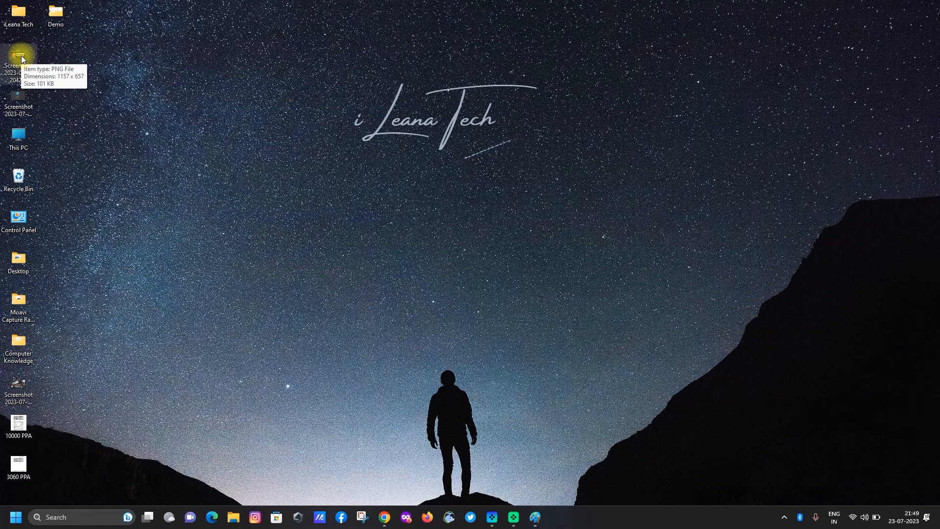
key("super+d")
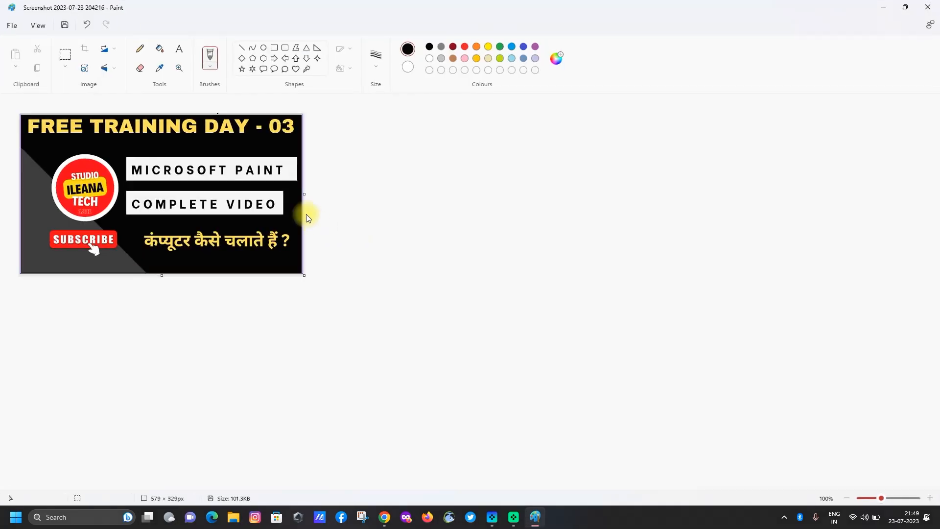
Save the resized screenshot image and close Paint.
left_click(11, 27)
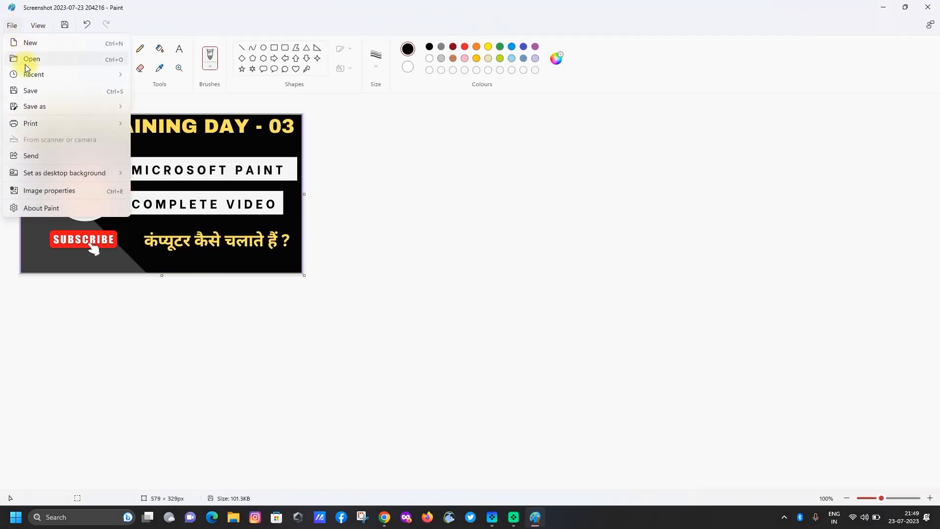
left_click(30, 90)
left_click(928, 7)
Check the saved screenshot file's dimensions and file size on the desktop.
left_click(24, 58)
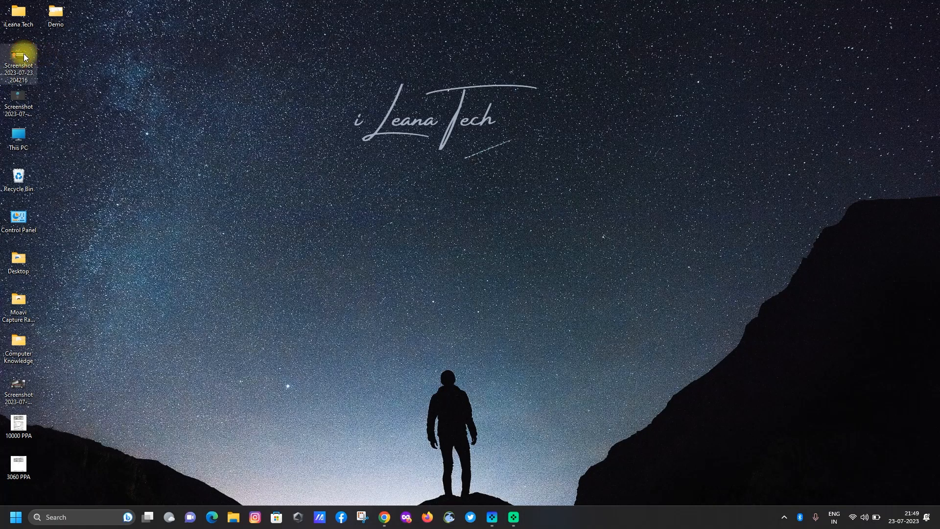
mouse_move(23, 61)
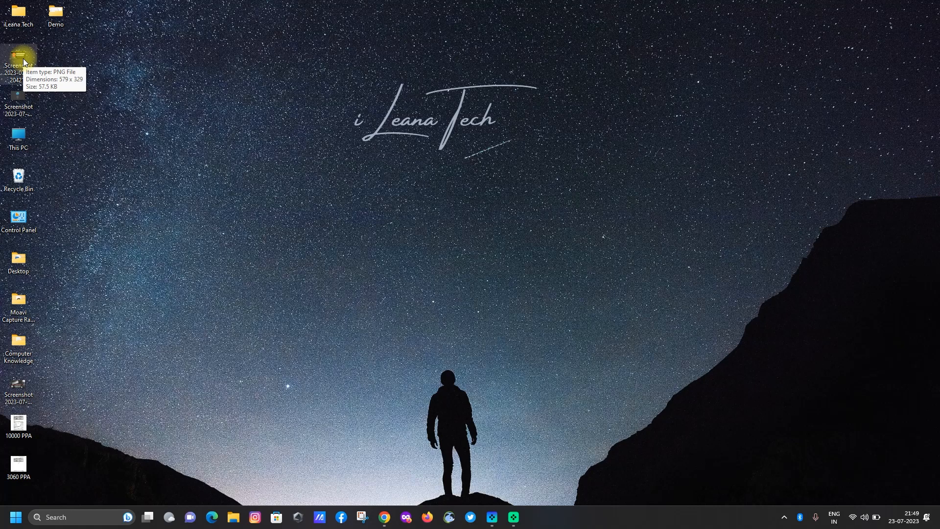
Open the previously resized screenshot from the desktop in Paint and resize it to 50 percent with the proportions linked.
right_click(23, 61)
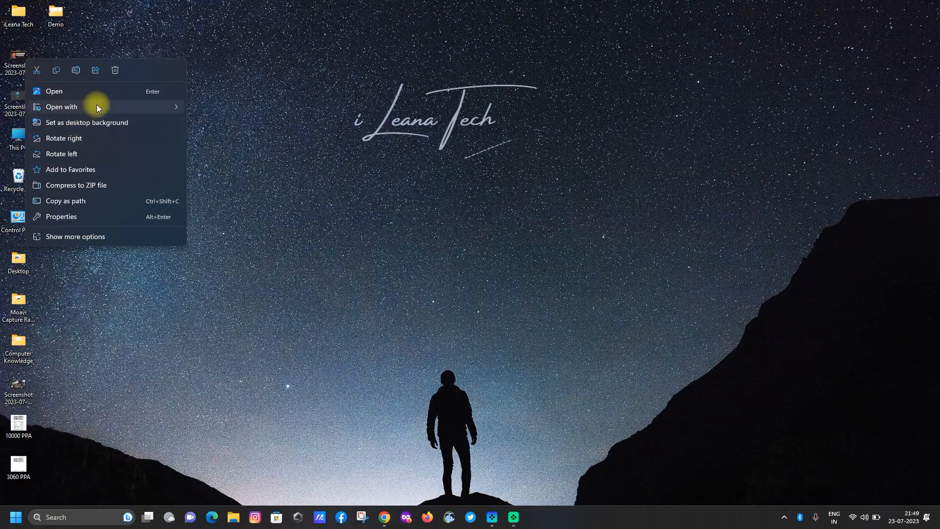
mouse_move(110, 108)
left_click(230, 136)
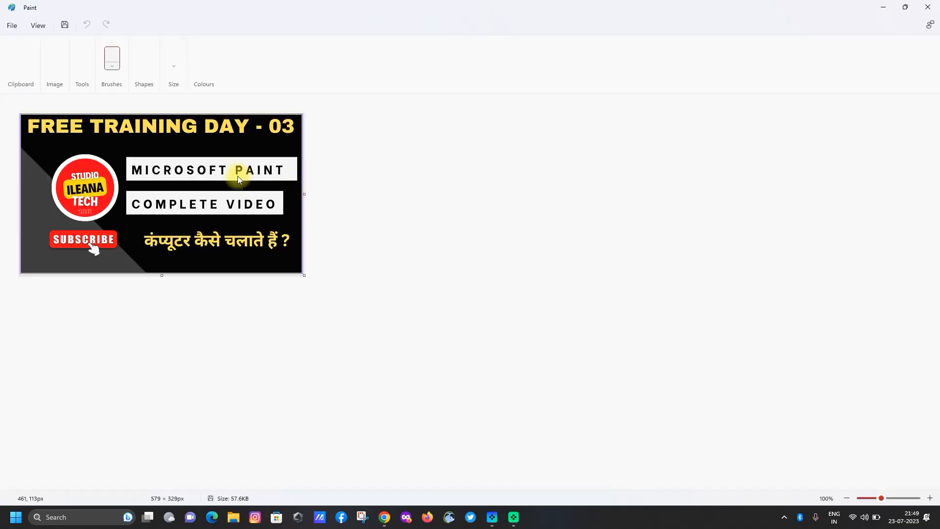
left_click(86, 68)
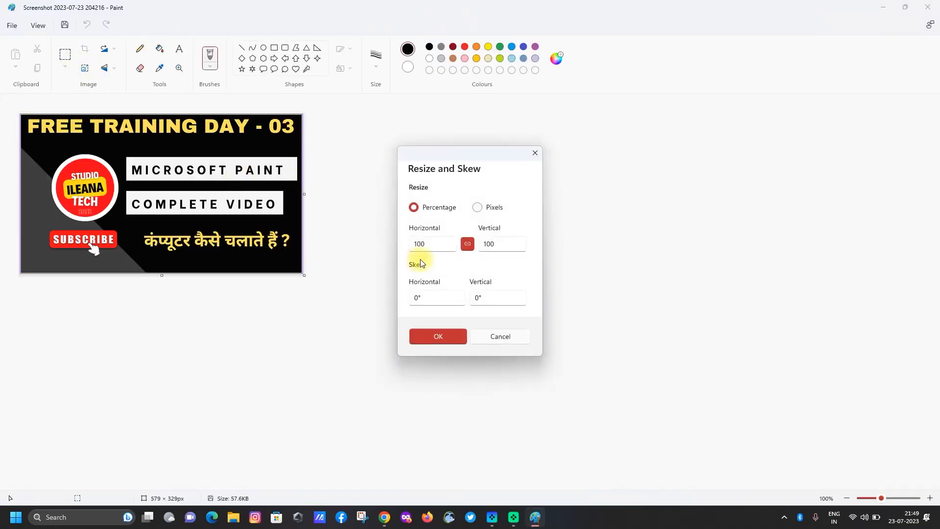
left_click_drag(427, 243, 393, 243)
type("50")
key("Return")
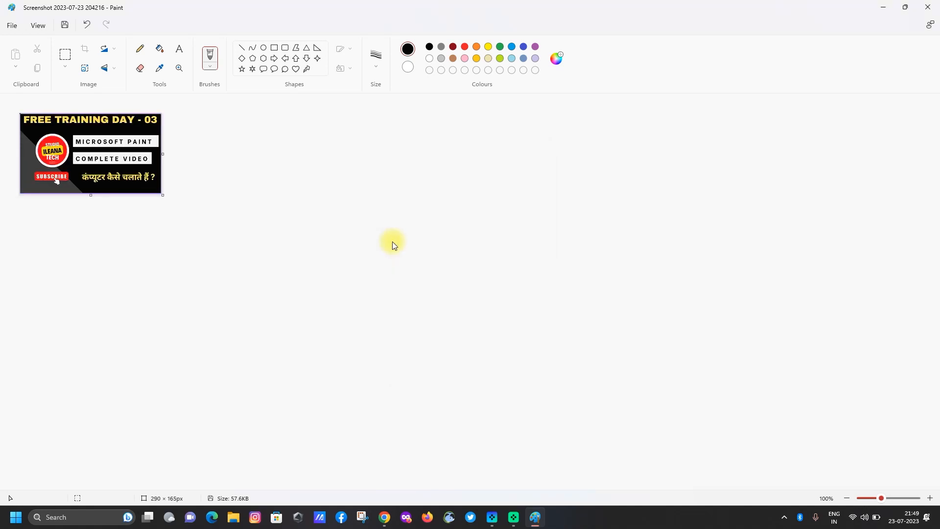
Save the newly reduced screenshot under its existing name and close Paint.
left_click(12, 25)
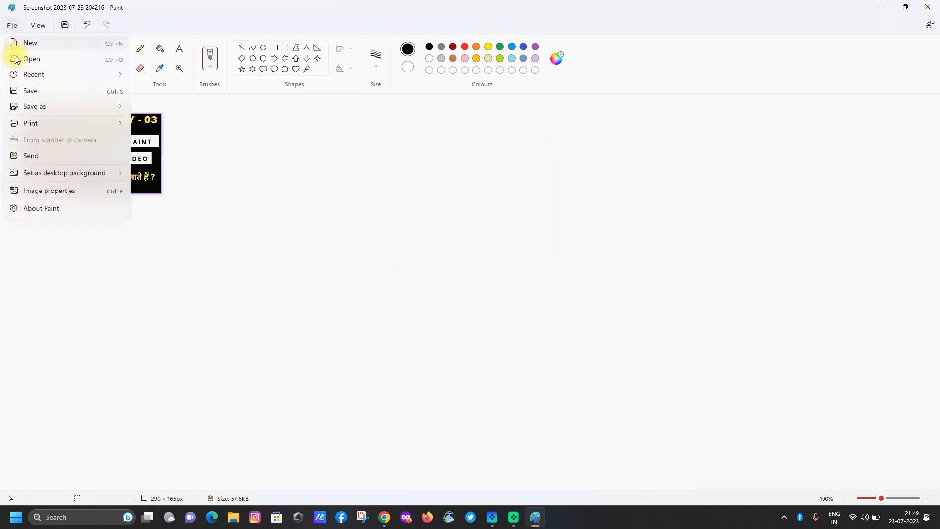
left_click(28, 91)
key("alt+F4")
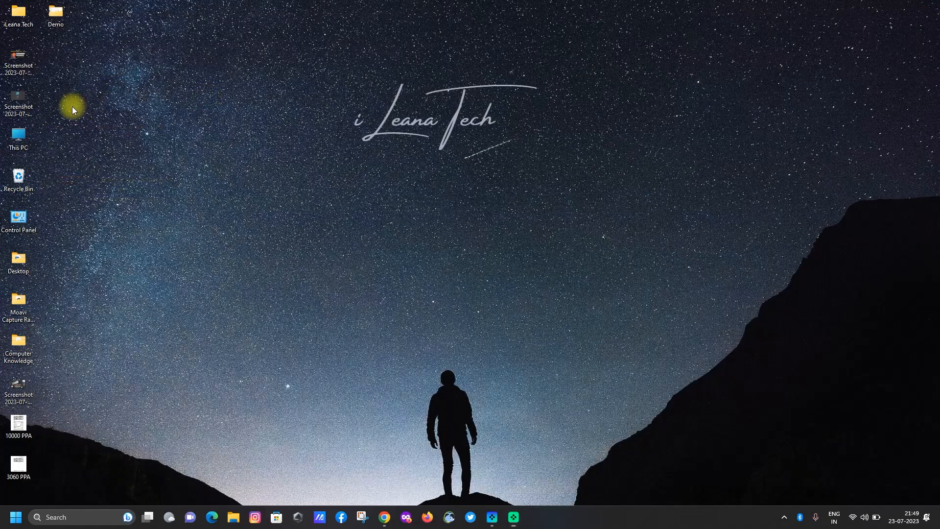
Examine the saved screenshot's file size in its desktop file properties, and close them.
left_click(21, 57)
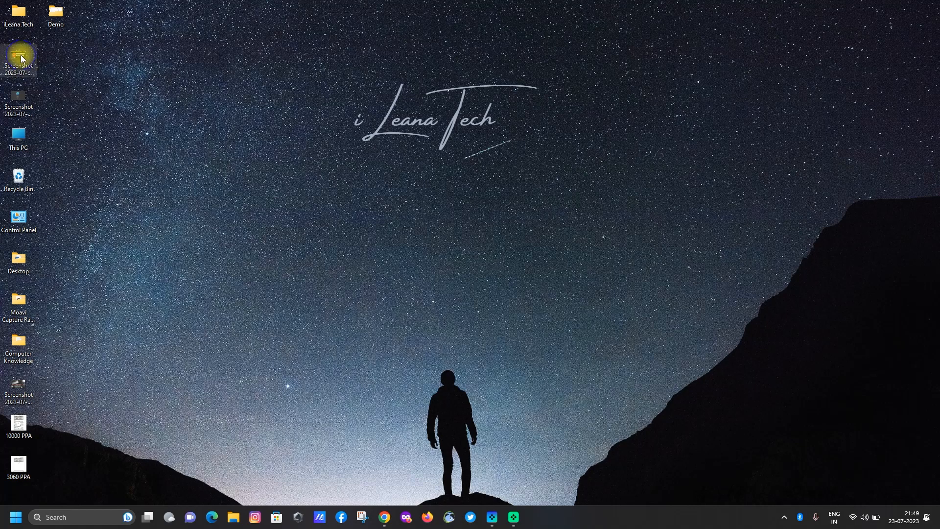
right_click(21, 58)
left_click(69, 214)
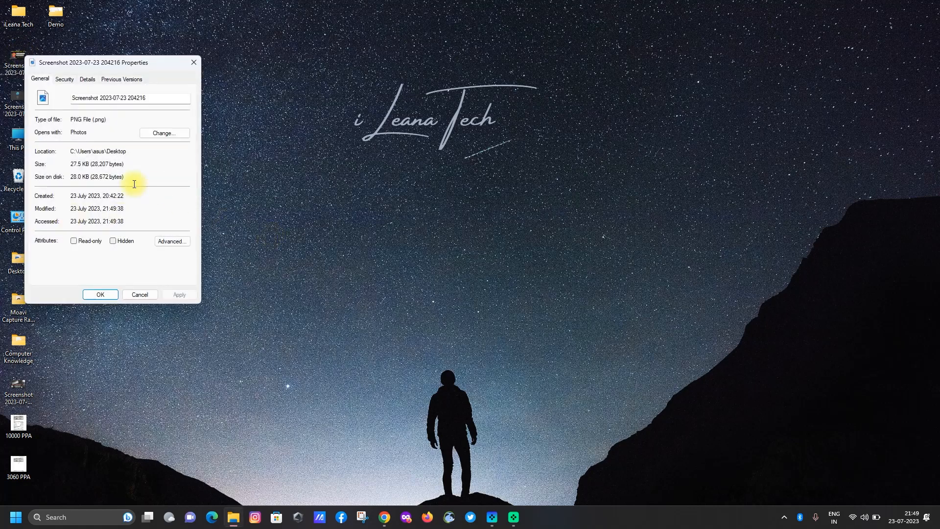
left_click(68, 160)
left_click(67, 161)
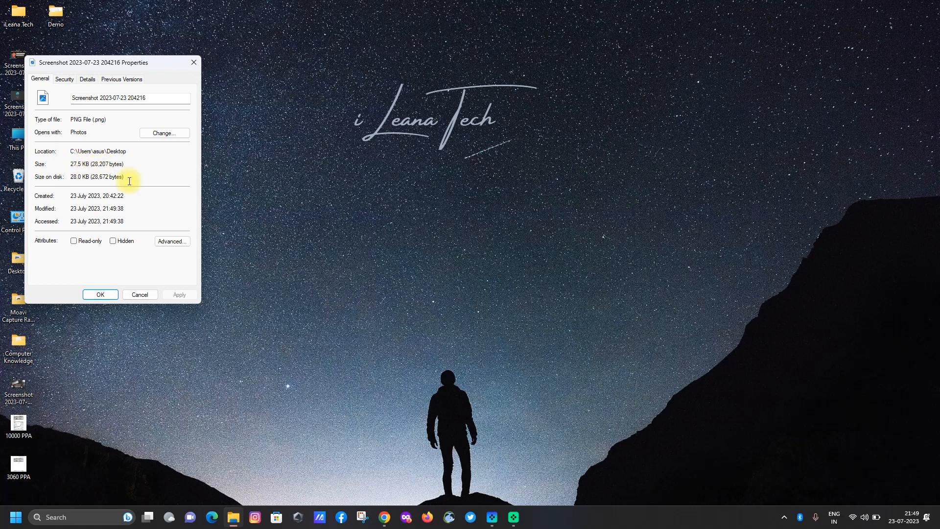
left_click(194, 63)
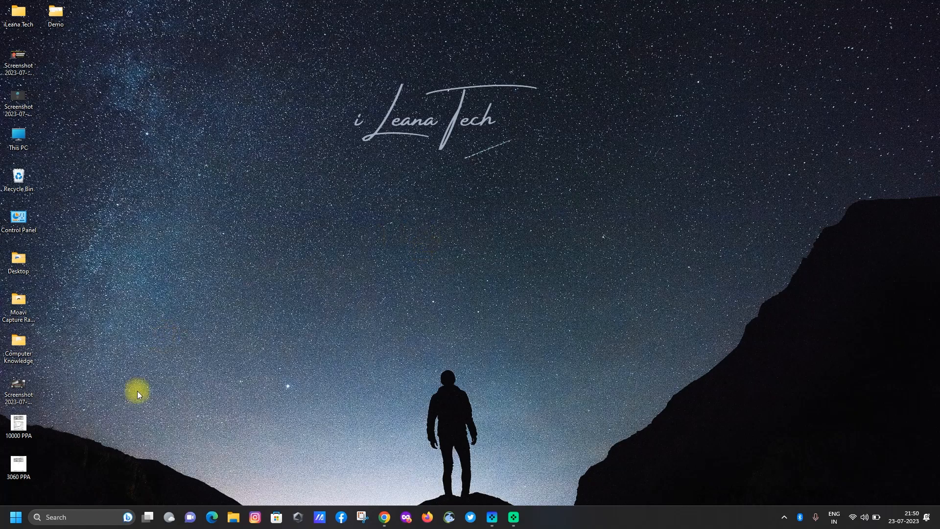
right_click(18, 389)
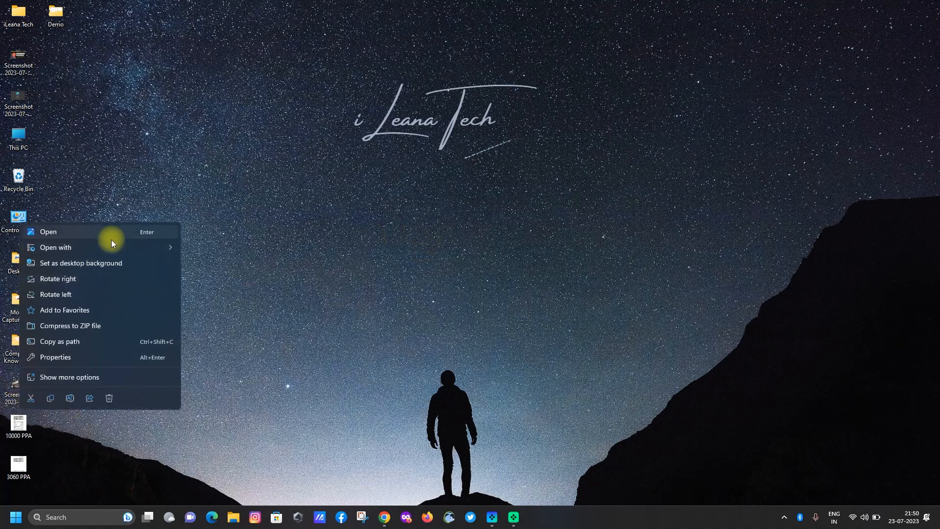
mouse_move(110, 246)
left_click(207, 282)
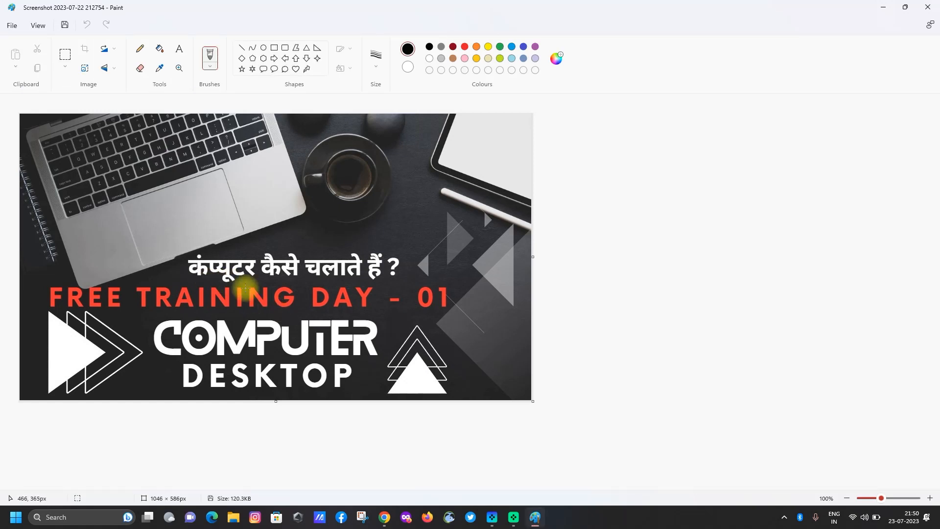
Select the Hindi text line with a rectangular selection of about 455 × 63 px and move it up over the coffee cup.
left_click(65, 55)
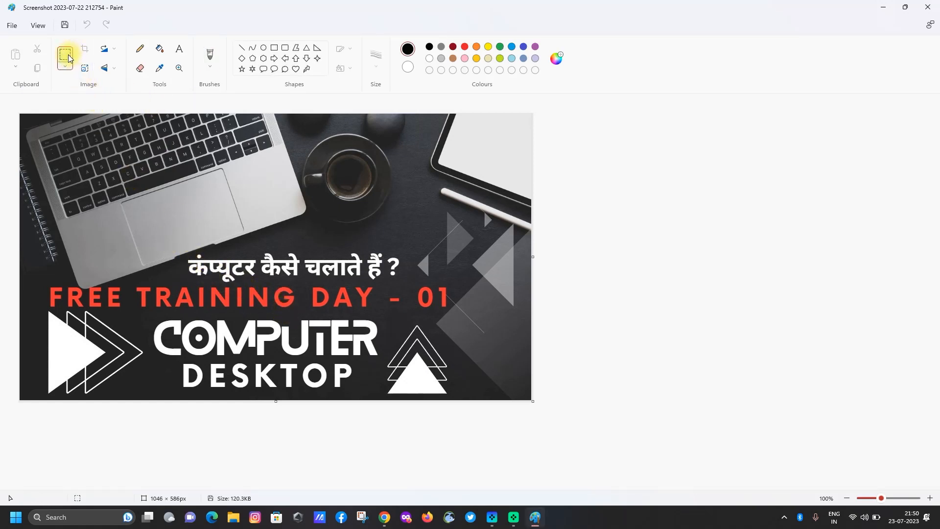
left_click_drag(183, 255, 456, 164)
key("ctrl+z")
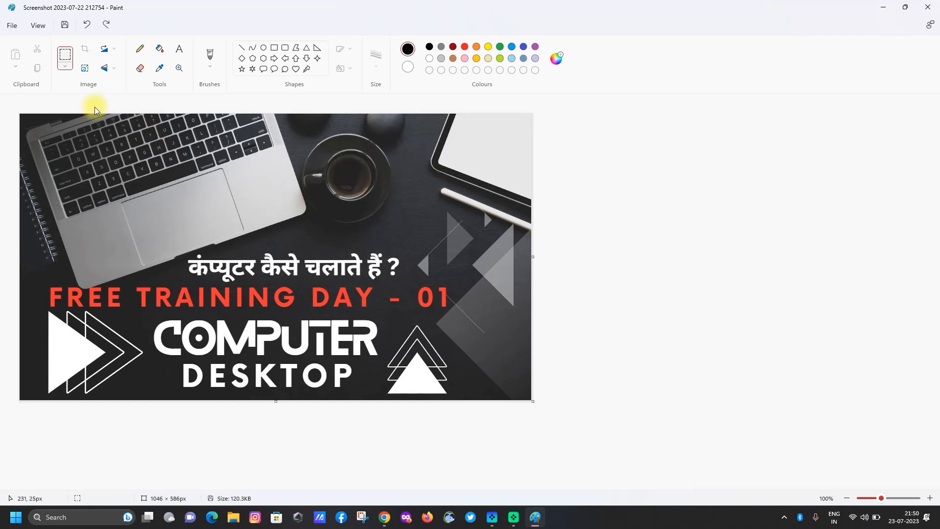
left_click_drag(186, 254, 496, 166)
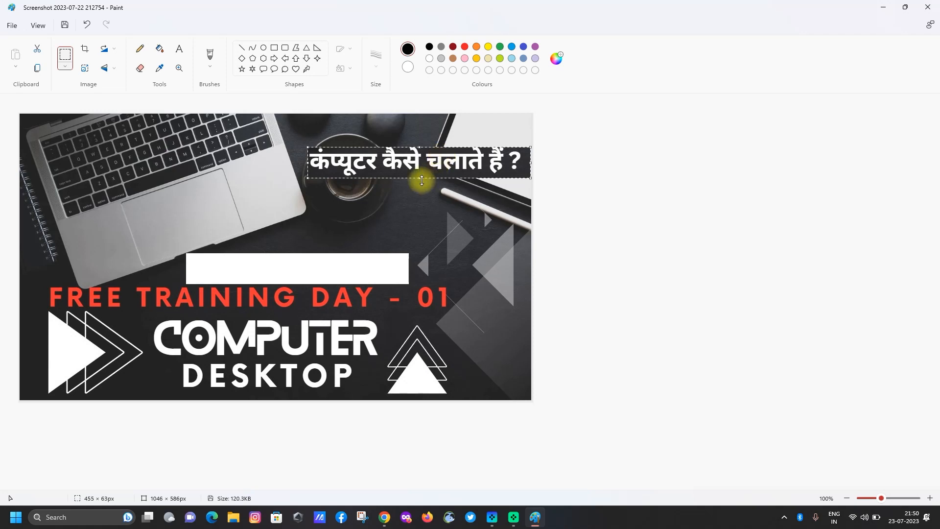
left_click(405, 203)
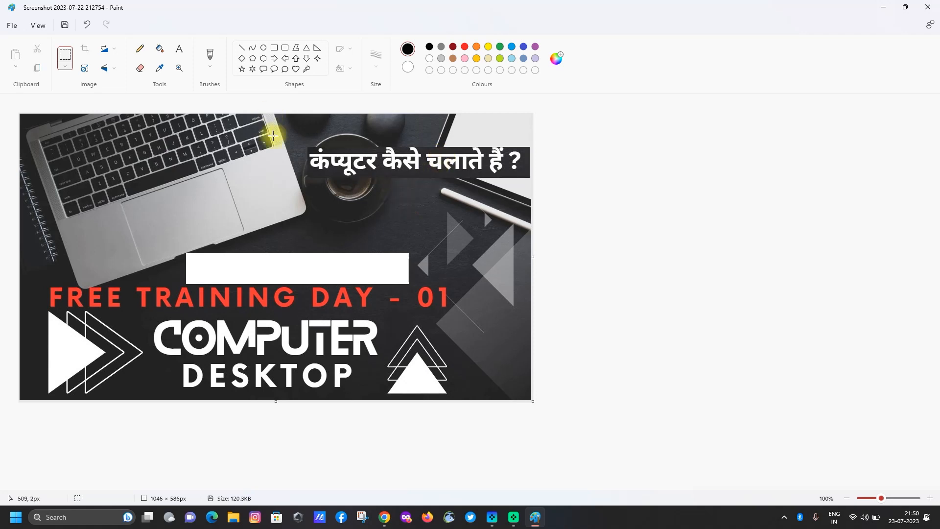